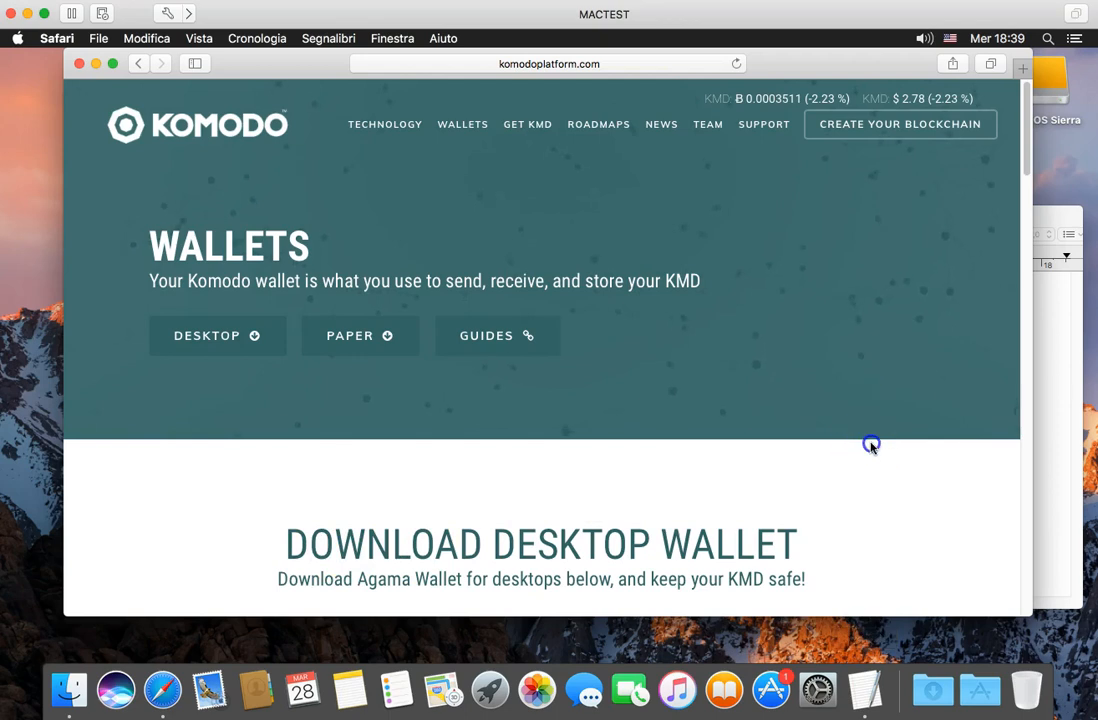
Download the Agama Wallet for MacOS from the desktop wallets section of the Komodo page.
{"action": "scroll", "coordinate": [870, 443], "scroll_direction": "down", "scroll_amount": 5}
{"action": "scroll", "coordinate": [870, 447], "scroll_direction": "up", "scroll_amount": 1}
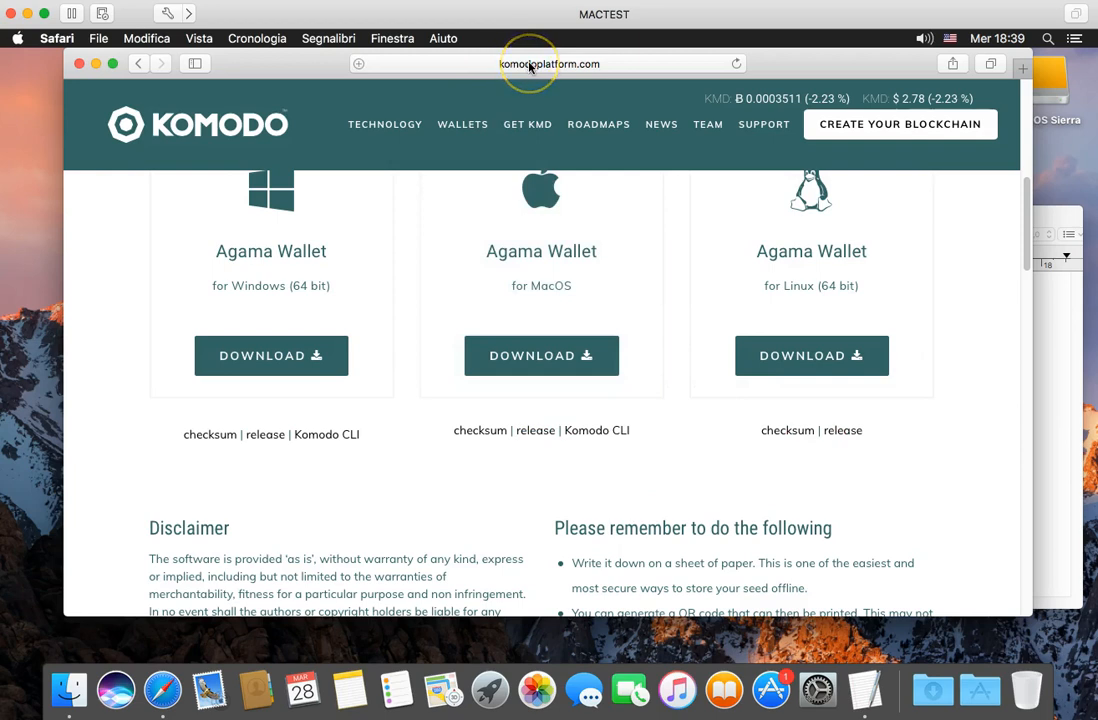
{"action": "left_click", "coordinate": [554, 367]}
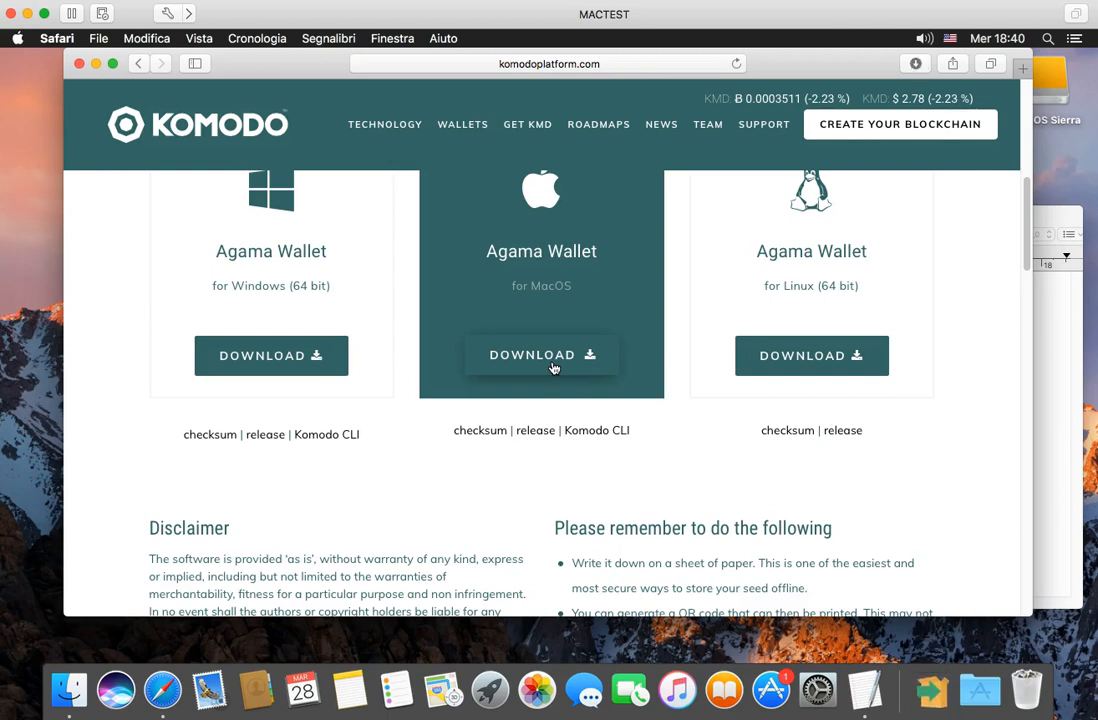
Launch the downloaded AgamaApp-0.2.30c-beta-osx-installer and allow the internet-downloaded application to open.
{"action": "left_click", "coordinate": [932, 690]}
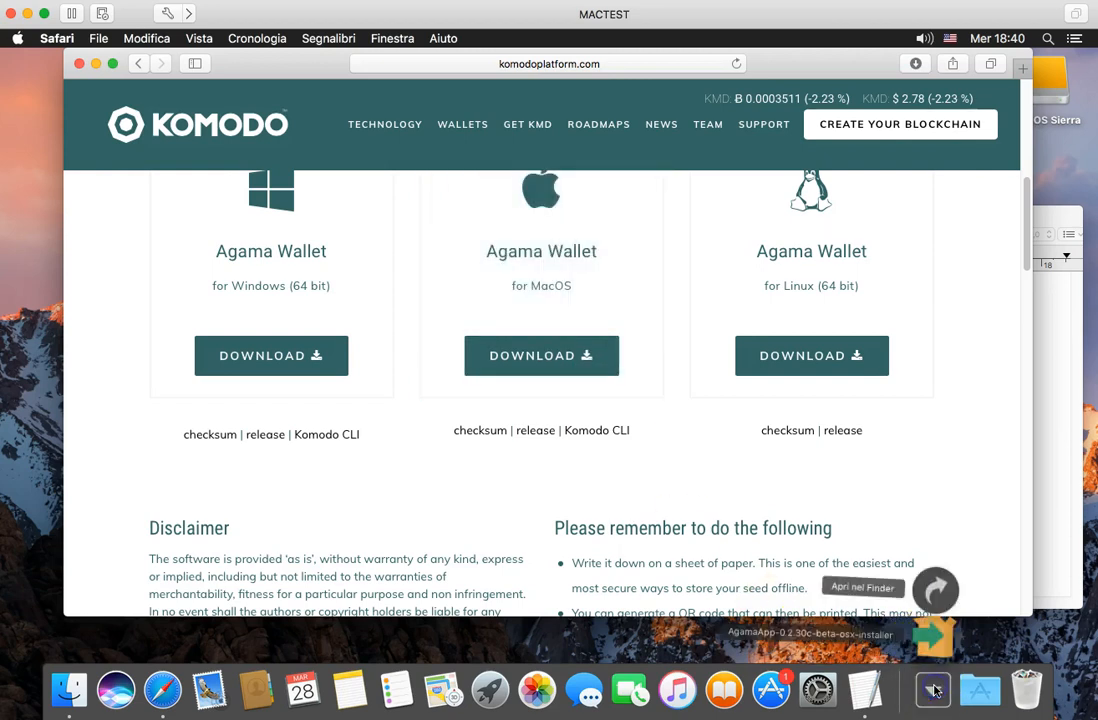
{"action": "left_click", "coordinate": [933, 634]}
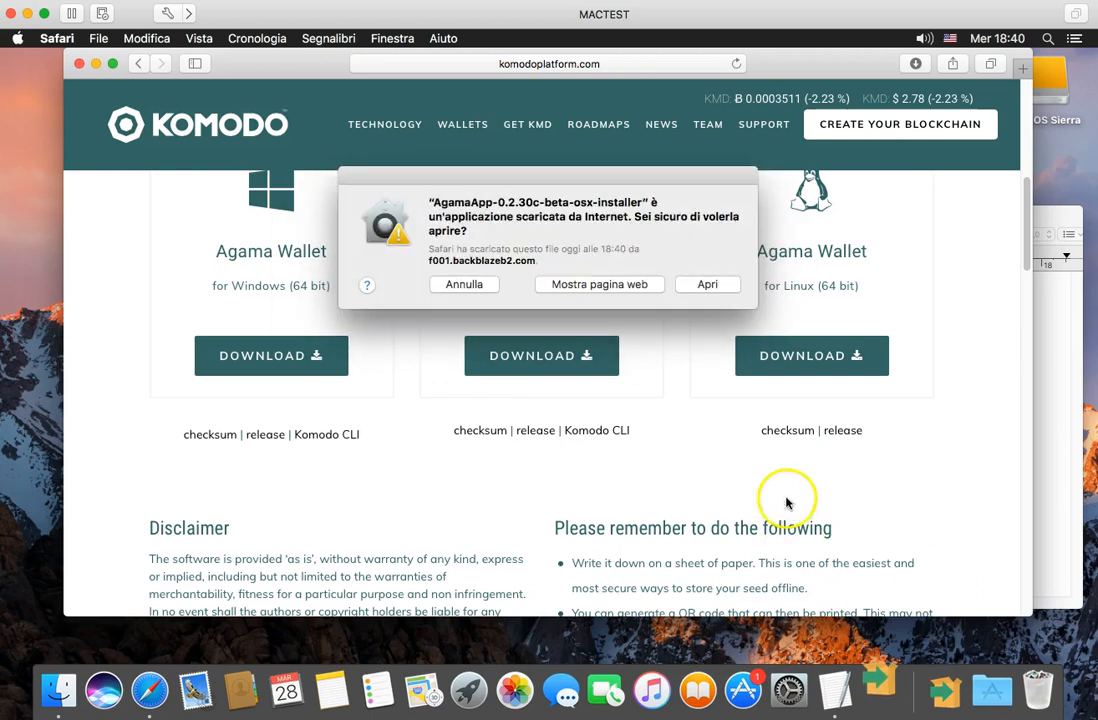
{"action": "left_click", "coordinate": [720, 290]}
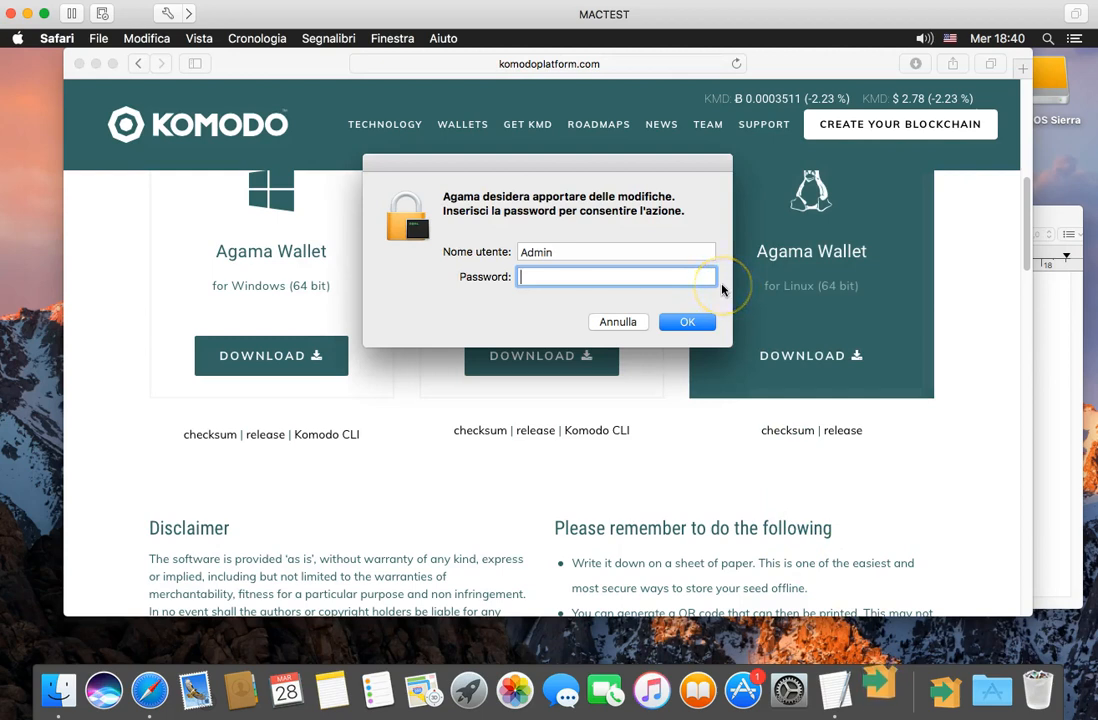
Authorize the Agama installer's changes by entering the administrator account password.
{"action": "type", "text": "•••••"}
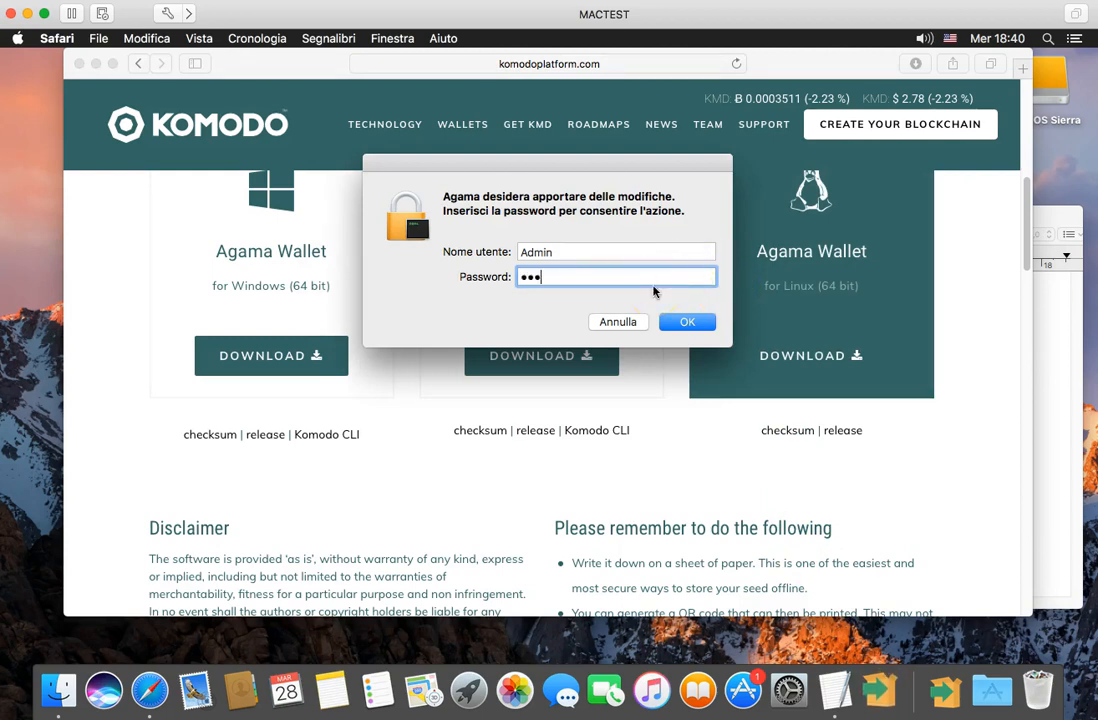
{"action": "key", "text": "Return"}
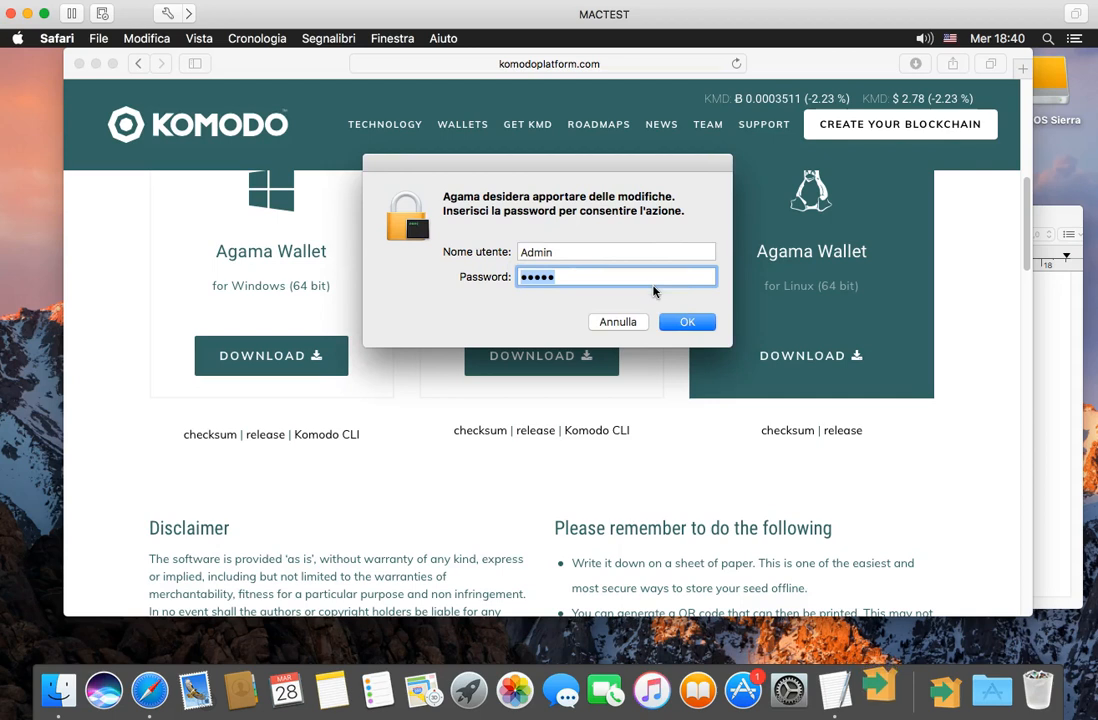
{"action": "left_click", "coordinate": [690, 322]}
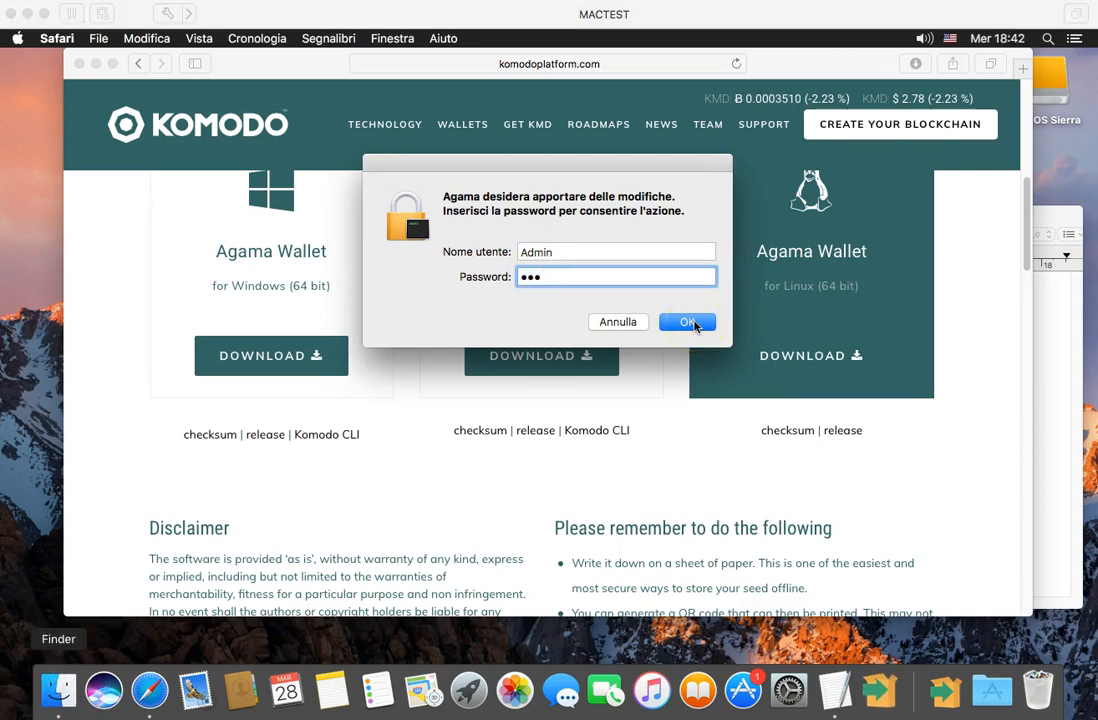
{"action": "left_click", "coordinate": [693, 322]}
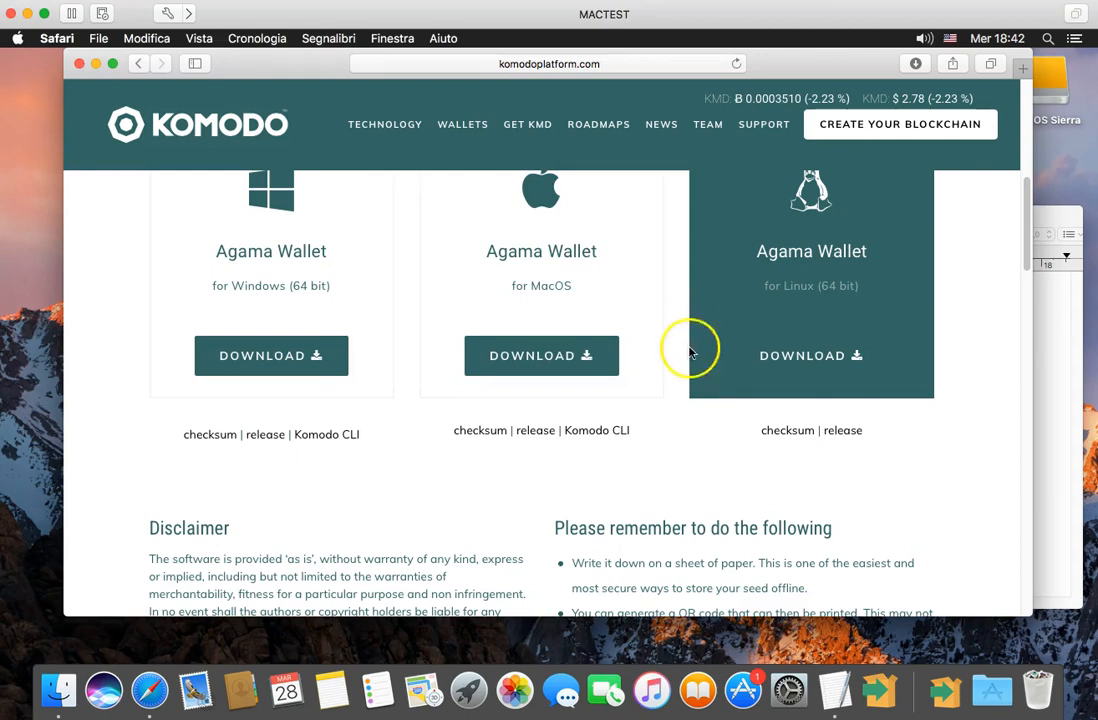
Minimize the browser, bring up the Agama installer clear of the text document, and accept English as the installation language.
{"action": "left_click", "coordinate": [96, 63]}
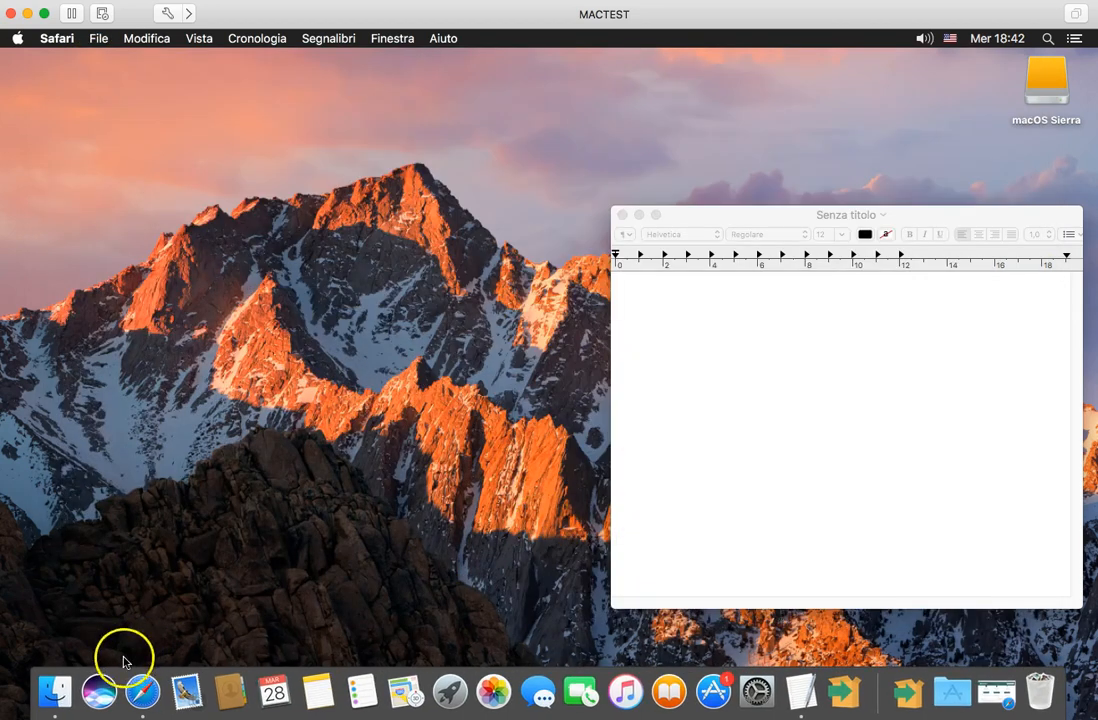
{"action": "left_click", "coordinate": [858, 688]}
{"action": "left_click", "coordinate": [908, 690]}
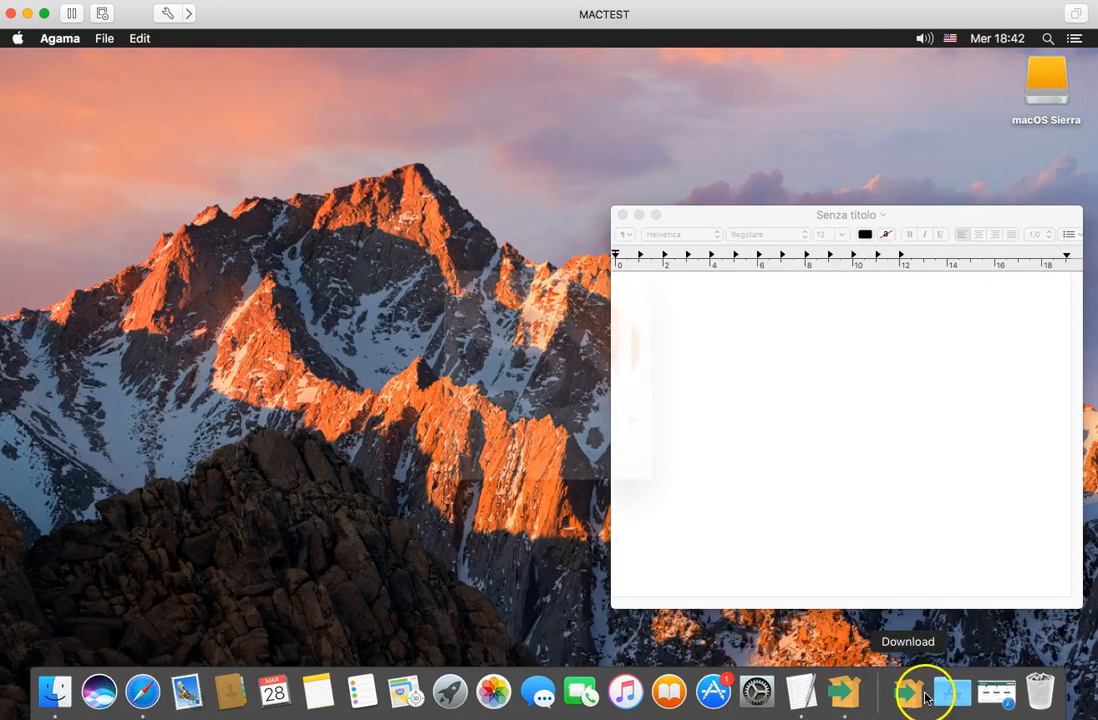
{"action": "left_click_drag", "start_coordinate": [795, 191], "coordinate": [816, 60]}
{"action": "left_click", "coordinate": [588, 368]}
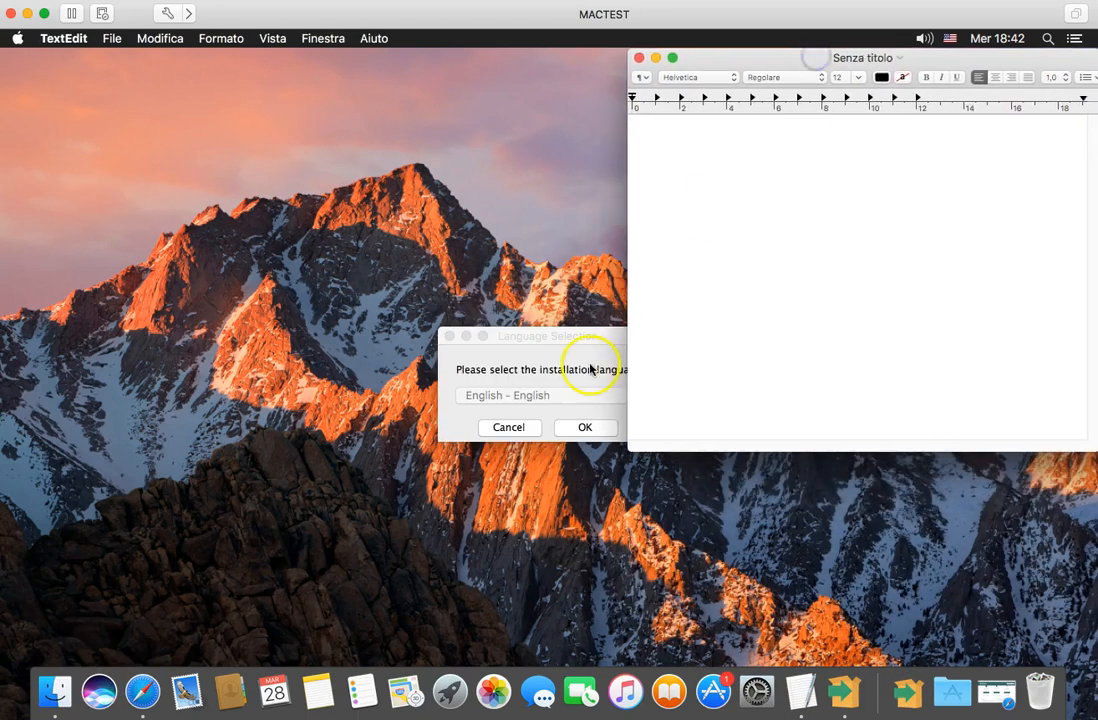
{"action": "left_click_drag", "start_coordinate": [582, 338], "coordinate": [441, 274]}
{"action": "left_click", "coordinate": [443, 365]}
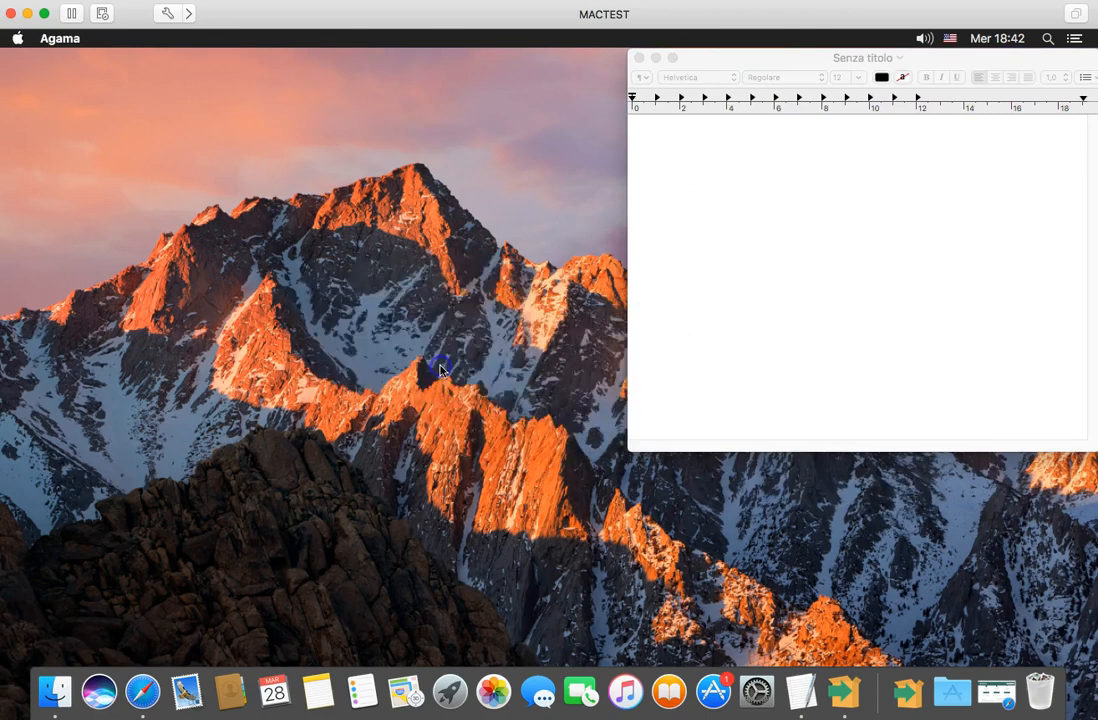
Accept the license agreement and start installing Agama in the /Applications directory.
{"action": "left_click", "coordinate": [707, 528]}
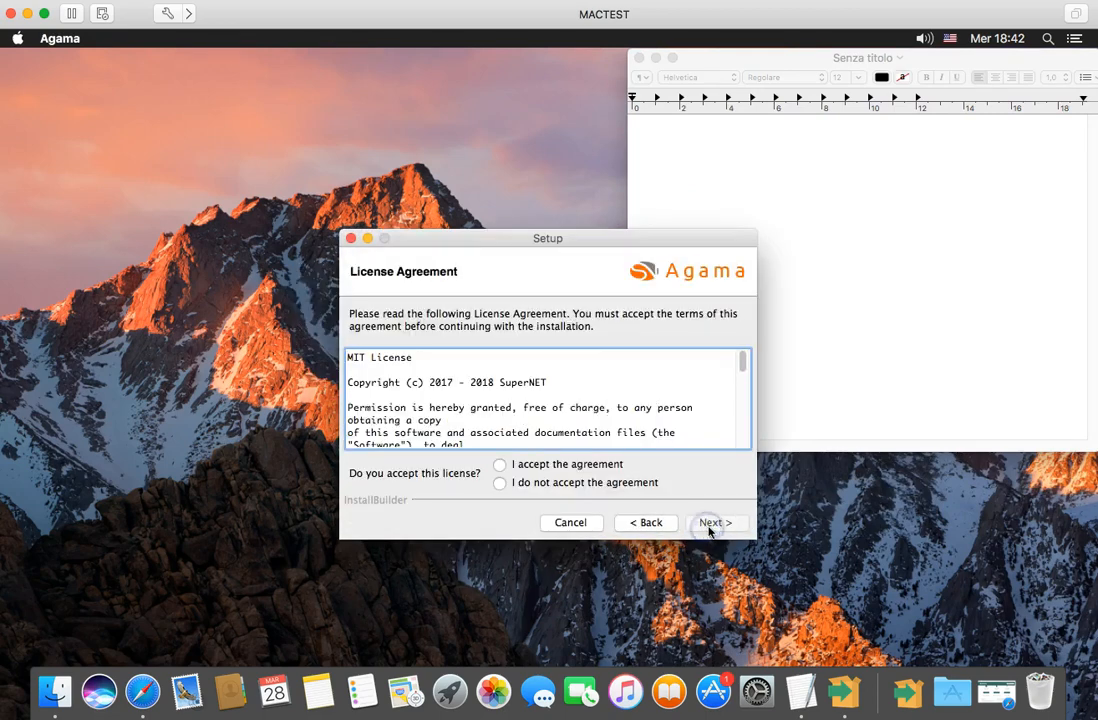
{"action": "left_click", "coordinate": [499, 464]}
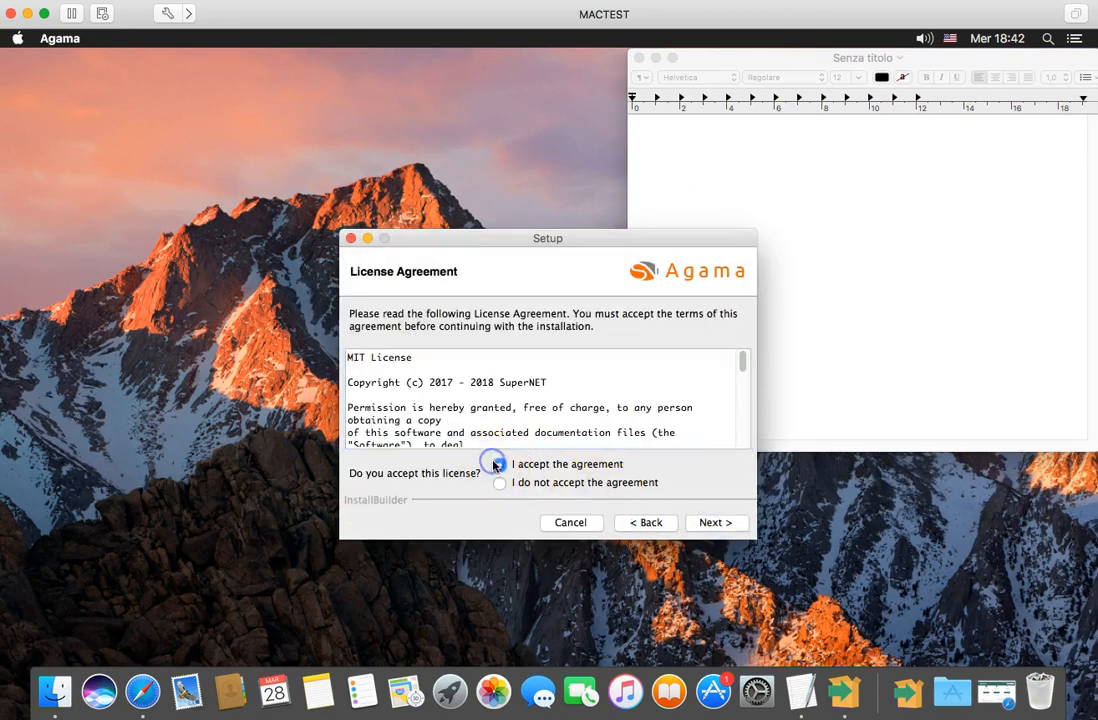
{"action": "scroll", "coordinate": [662, 400], "scroll_direction": "down", "scroll_amount": 10}
{"action": "left_click", "coordinate": [739, 528]}
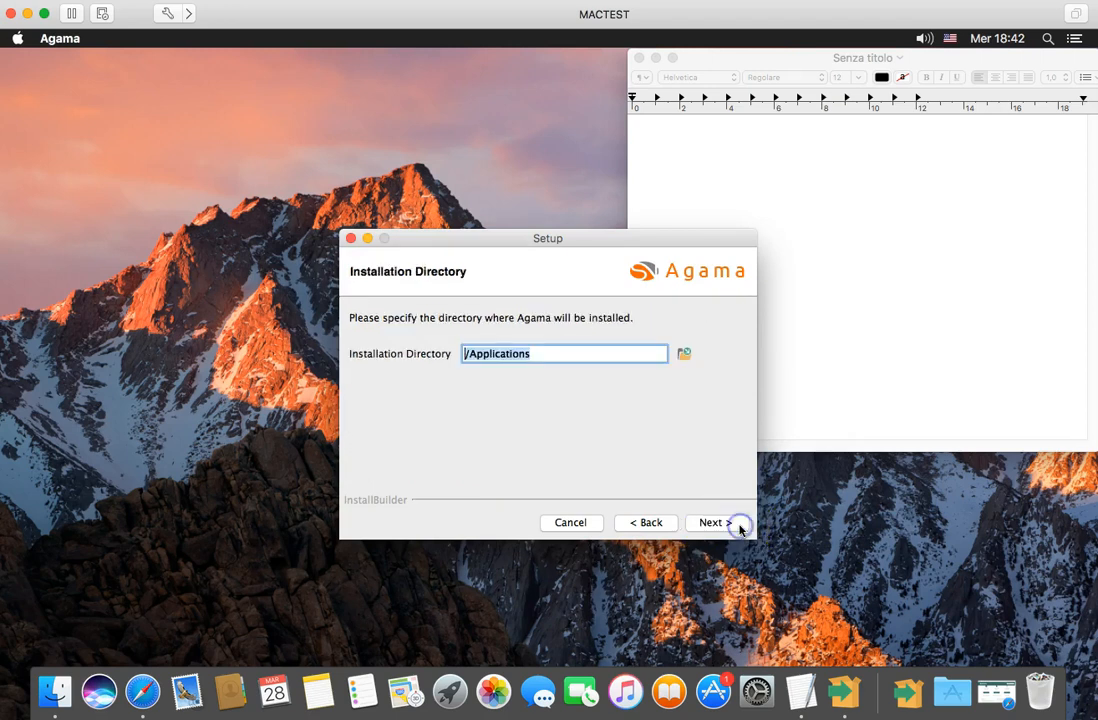
{"action": "left_click", "coordinate": [739, 528]}
{"action": "left_click", "coordinate": [739, 528]}
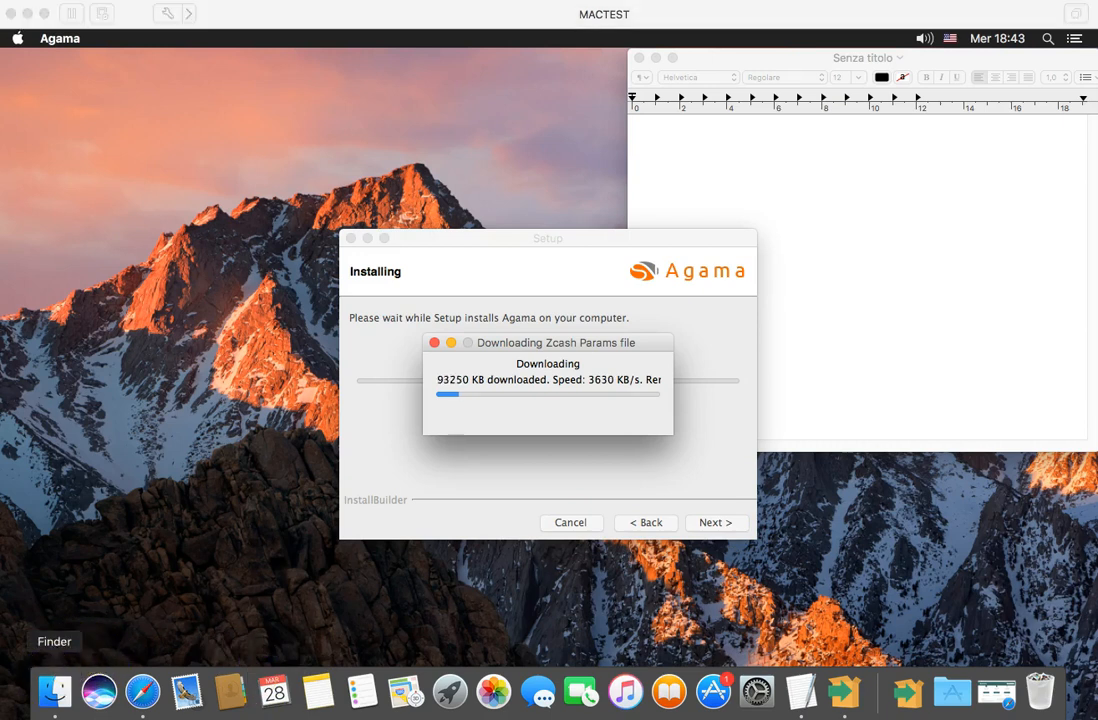
Finish the Agama setup wizard with the option to launch Agama now enabled.
{"action": "left_click", "coordinate": [644, 443]}
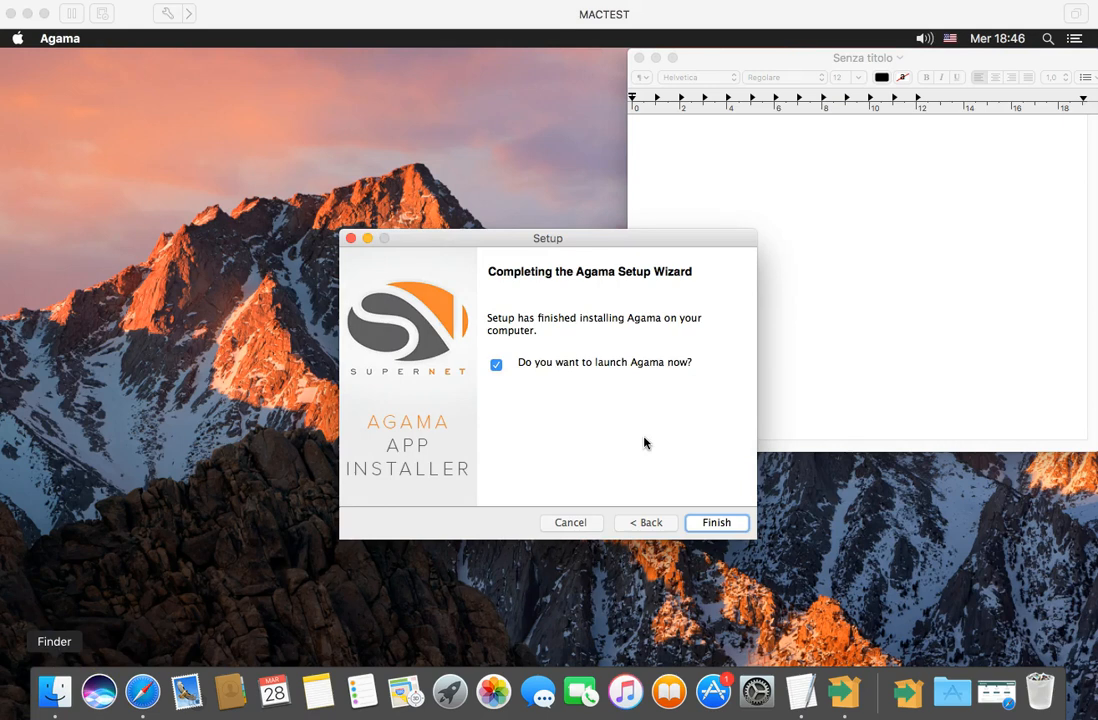
{"action": "left_click", "coordinate": [710, 523]}
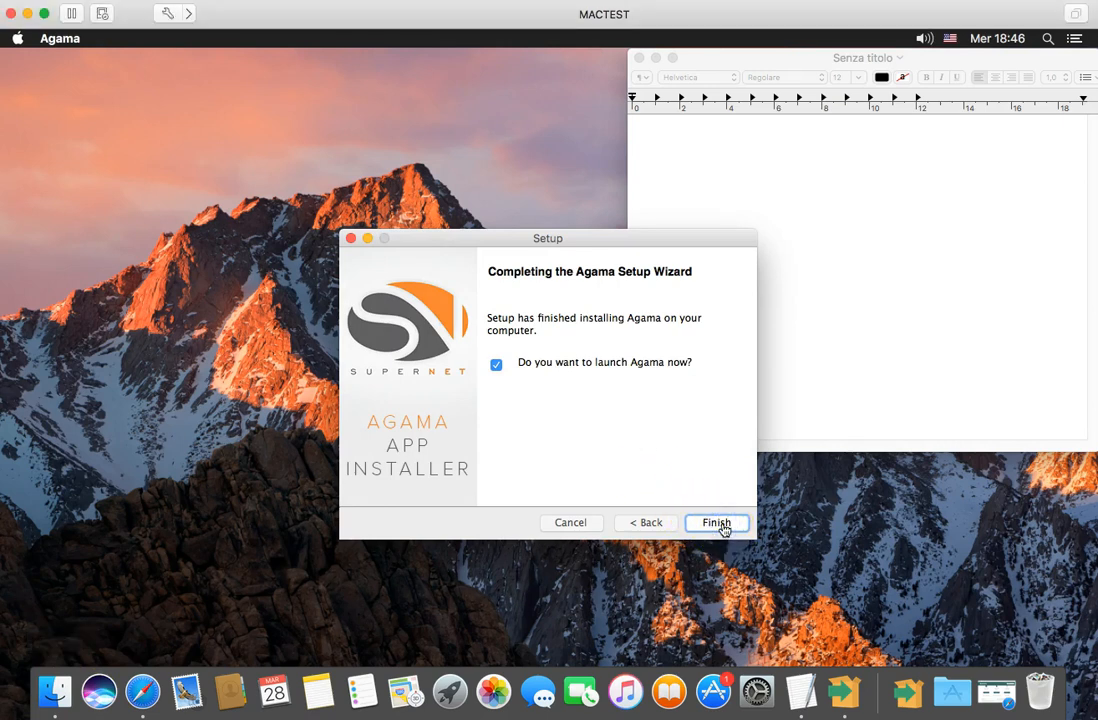
{"action": "left_click", "coordinate": [723, 526]}
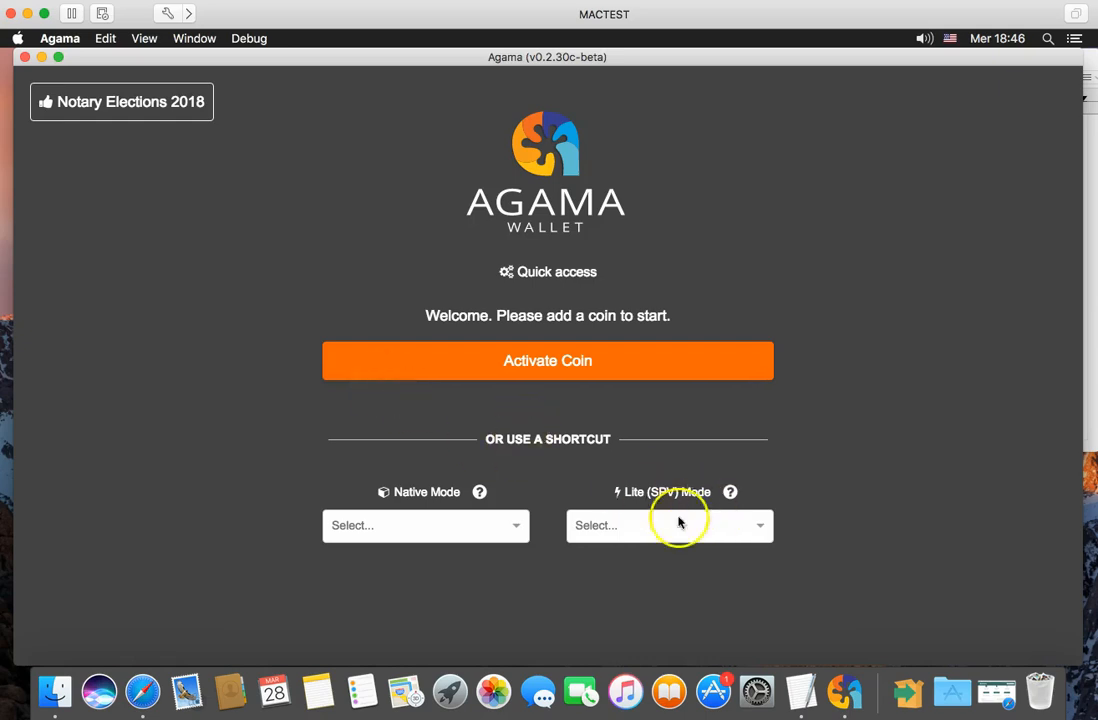
{"action": "left_click", "coordinate": [801, 689]}
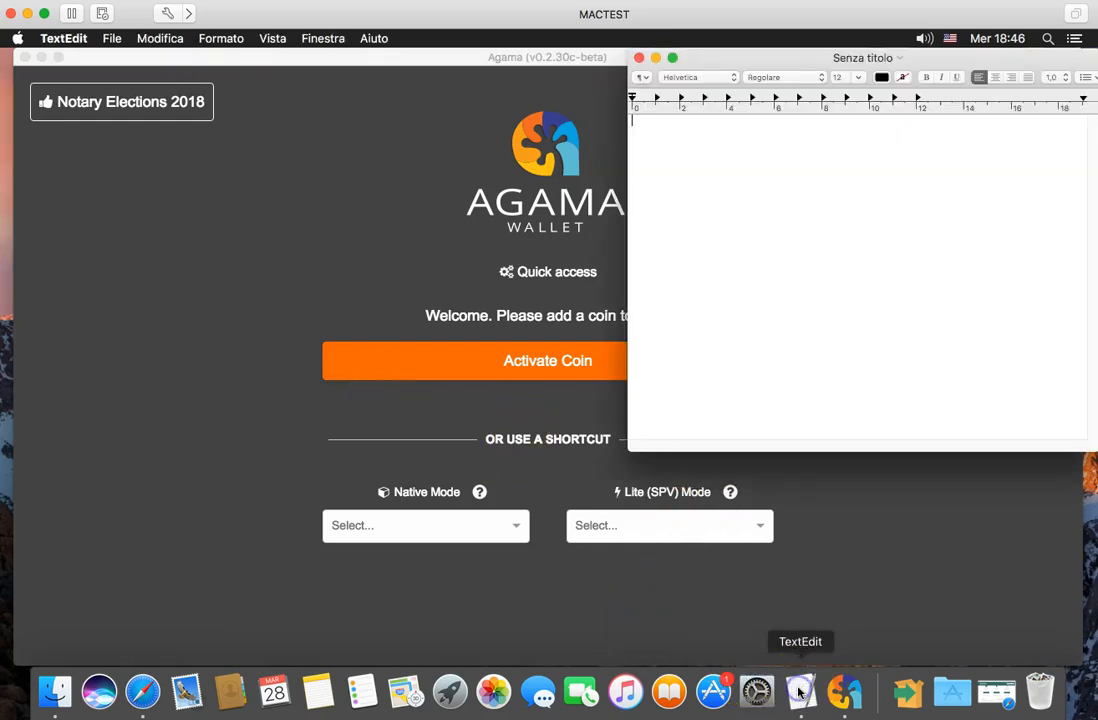
{"action": "left_click", "coordinate": [417, 176]}
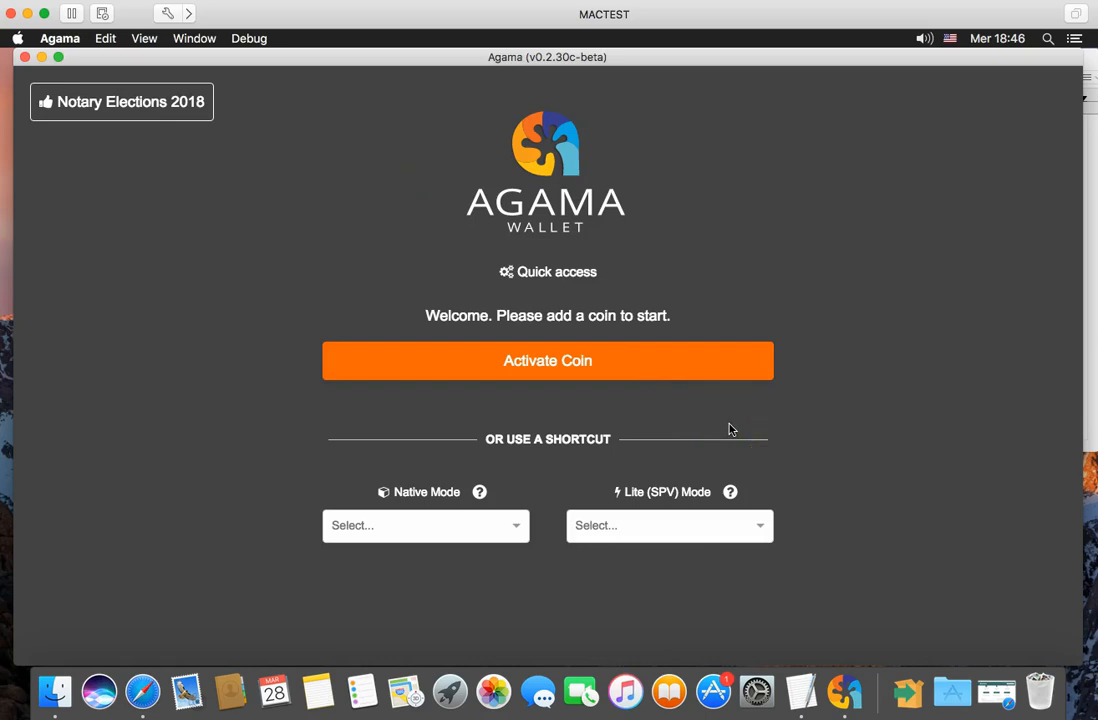
Activate the Komodo (KMD) coin in Lite (SPV) Mode.
{"action": "left_click", "coordinate": [537, 372]}
{"action": "left_click", "coordinate": [492, 284]}
{"action": "left_click", "coordinate": [385, 318]}
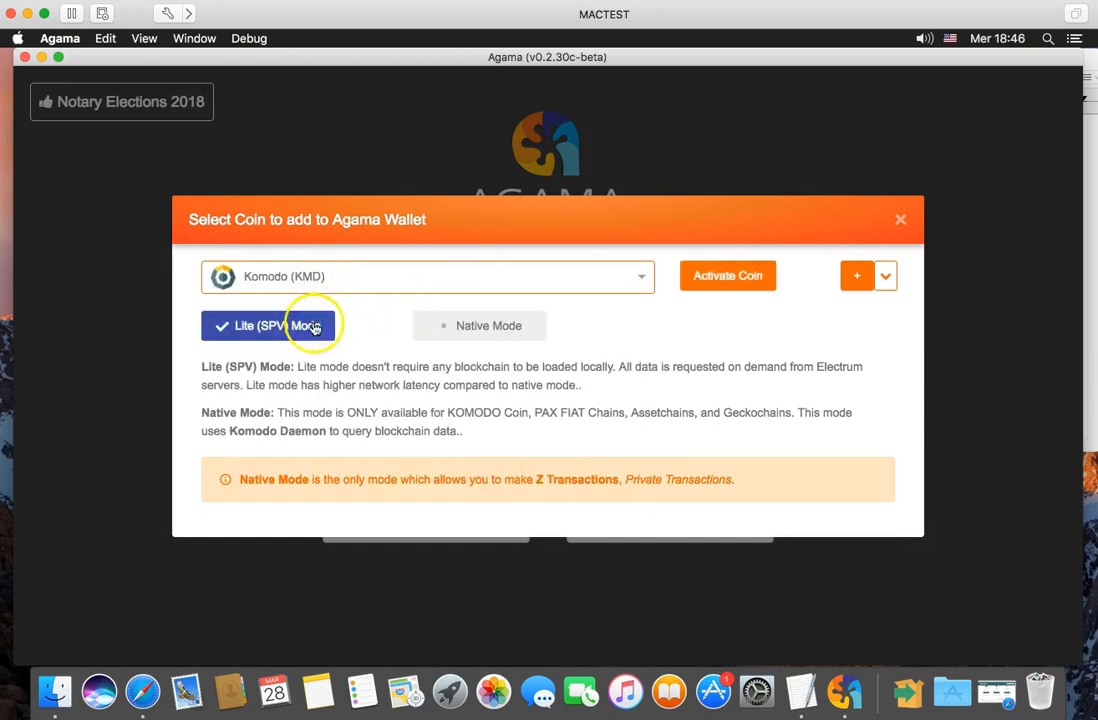
{"action": "left_click", "coordinate": [725, 279]}
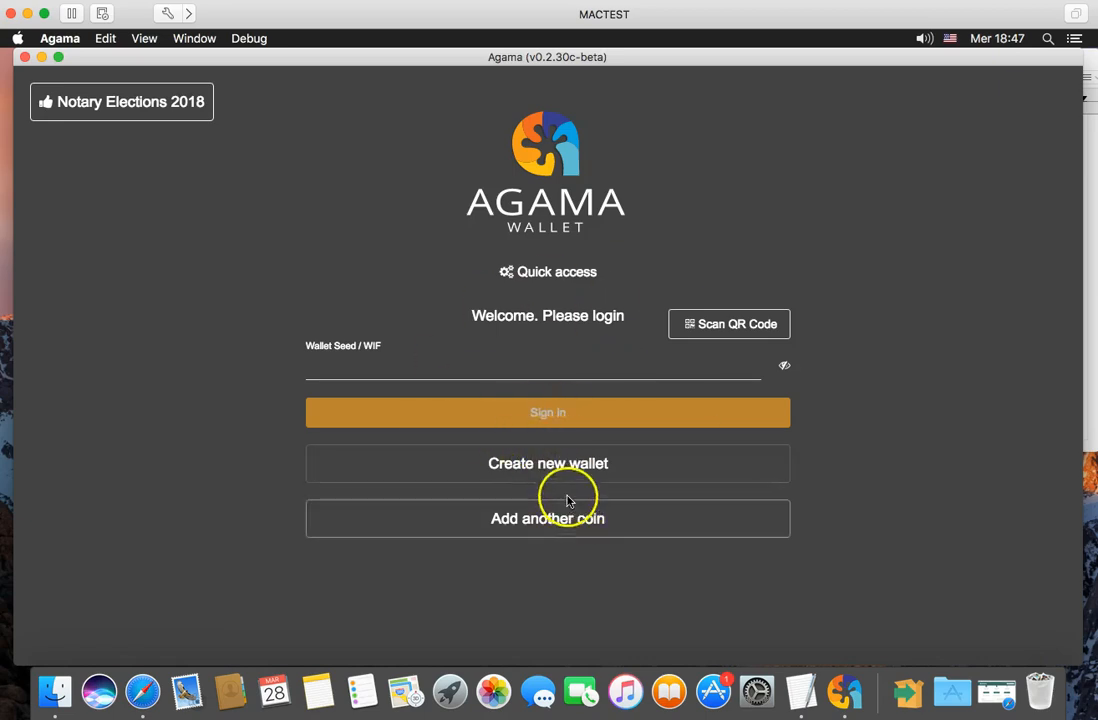
Start creating a new wallet and back up its generated wallet seed by copying it into the blank TextEdit document.
{"action": "left_click", "coordinate": [549, 463]}
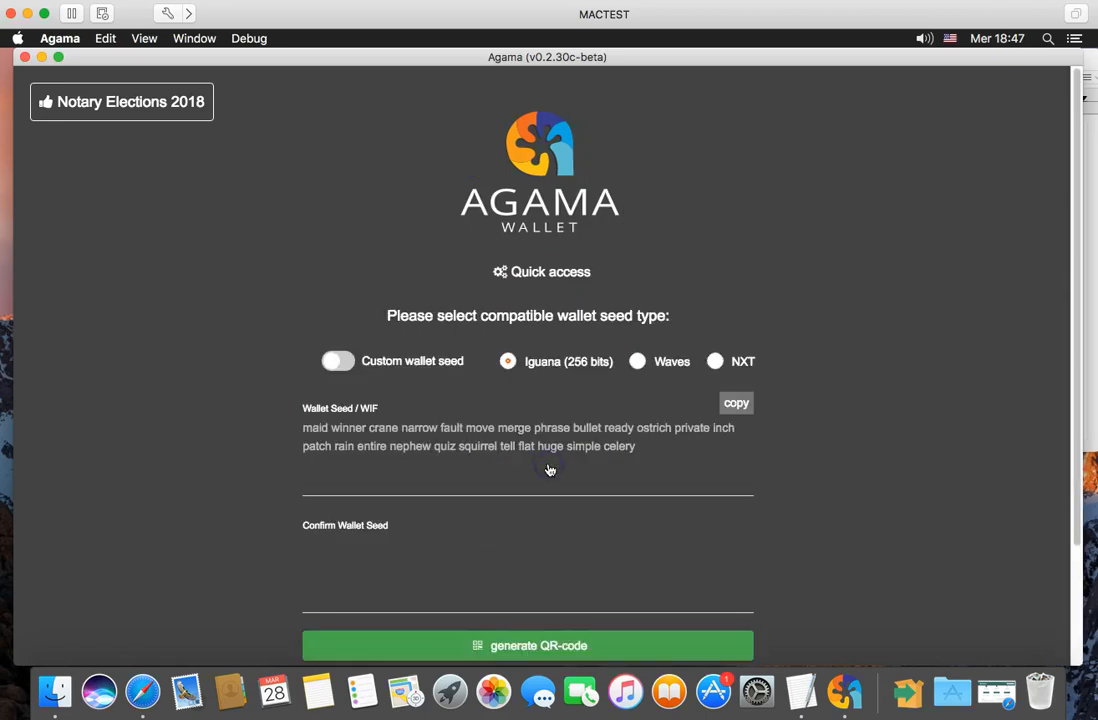
{"action": "left_click_drag", "start_coordinate": [636, 448], "coordinate": [298, 427]}
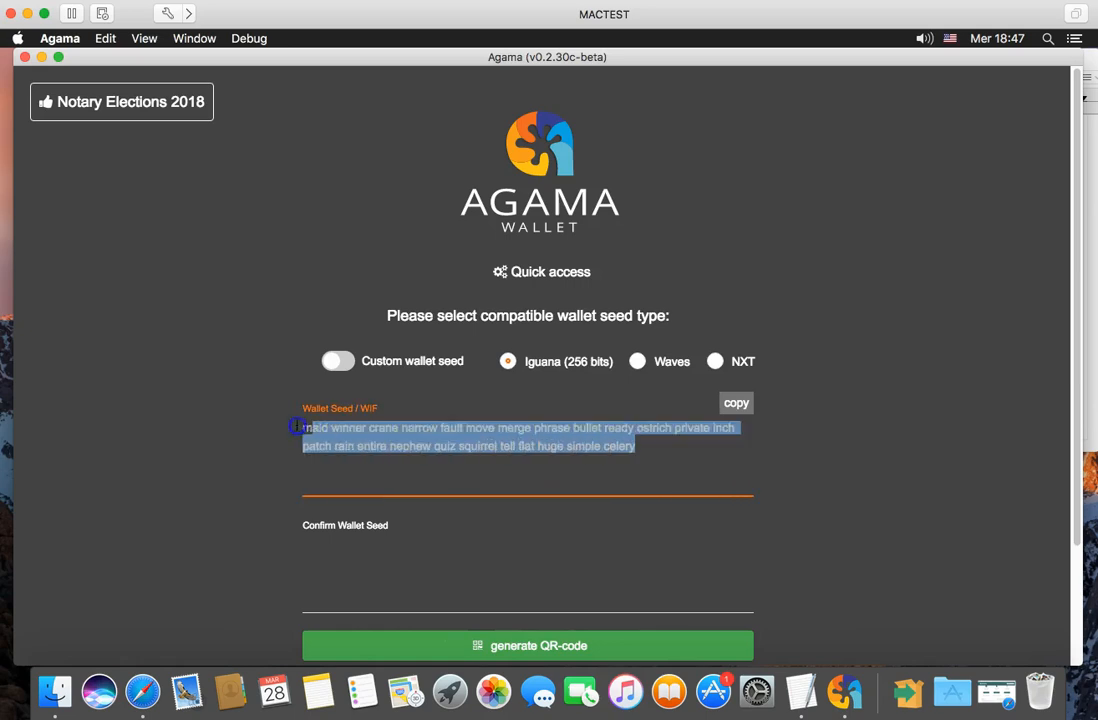
{"action": "right_click", "coordinate": [368, 449]}
{"action": "left_click", "coordinate": [385, 455]}
{"action": "left_click", "coordinate": [801, 690]}
{"action": "right_click", "coordinate": [790, 255]}
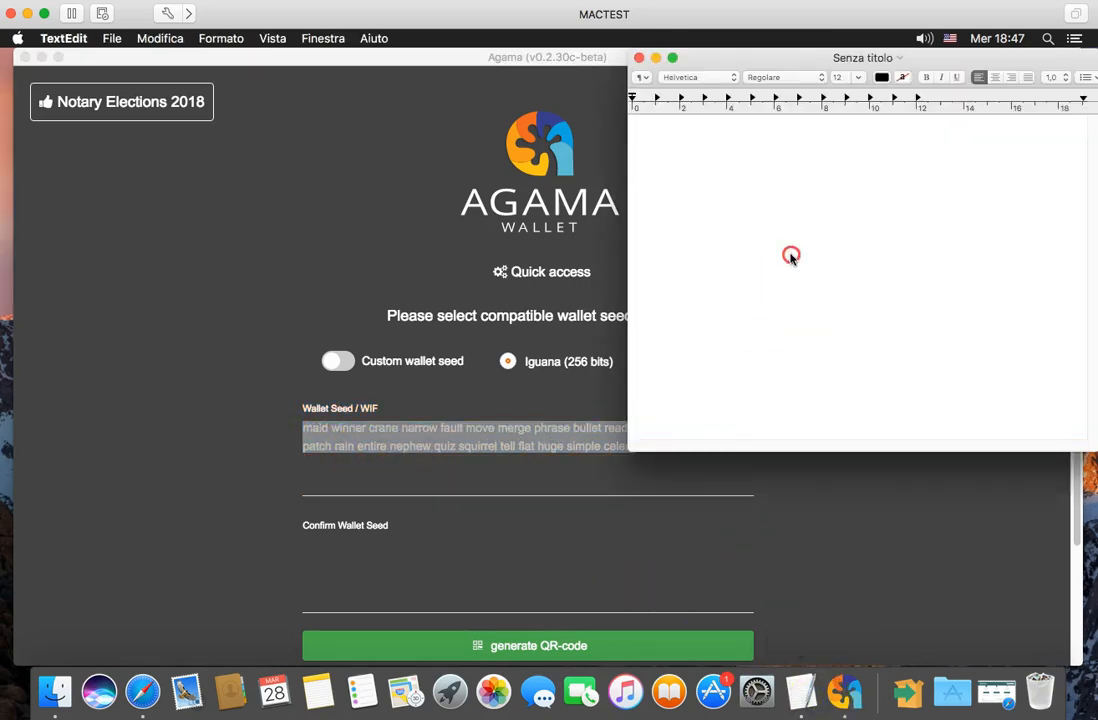
{"action": "left_click", "coordinate": [818, 292]}
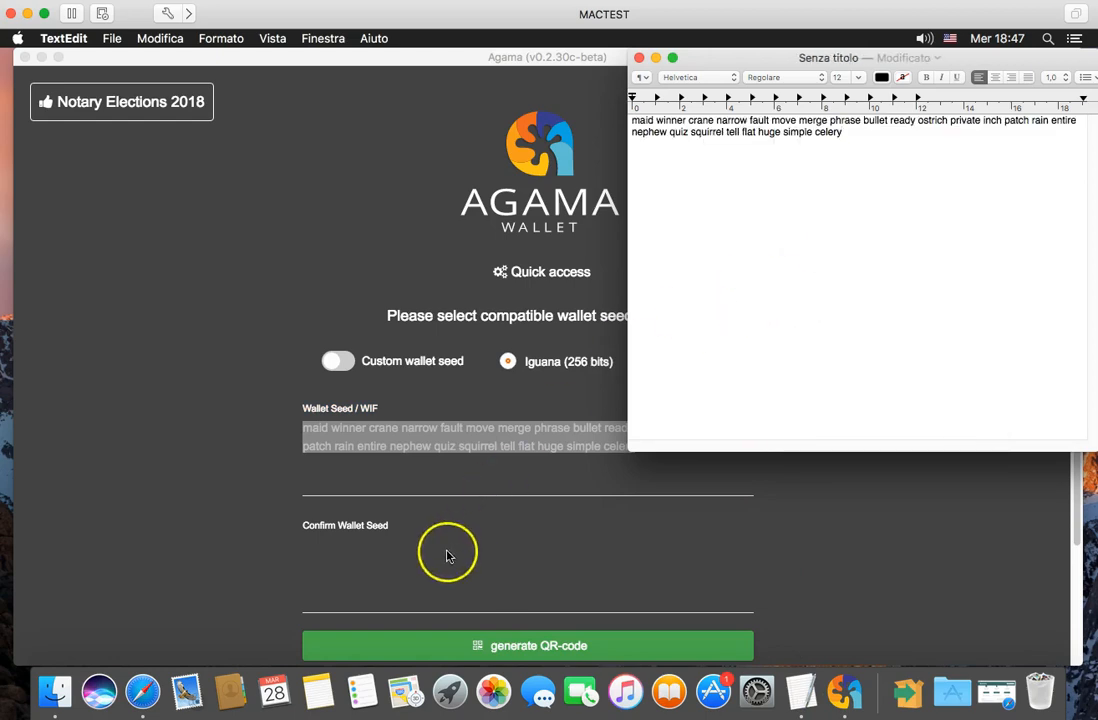
Paste the wallet seed into Confirm Wallet Seed in Agama, register the wallet, and confirm that a backup was taken.
{"action": "left_click", "coordinate": [422, 558]}
{"action": "left_click", "coordinate": [345, 560]}
{"action": "right_click", "coordinate": [335, 557]}
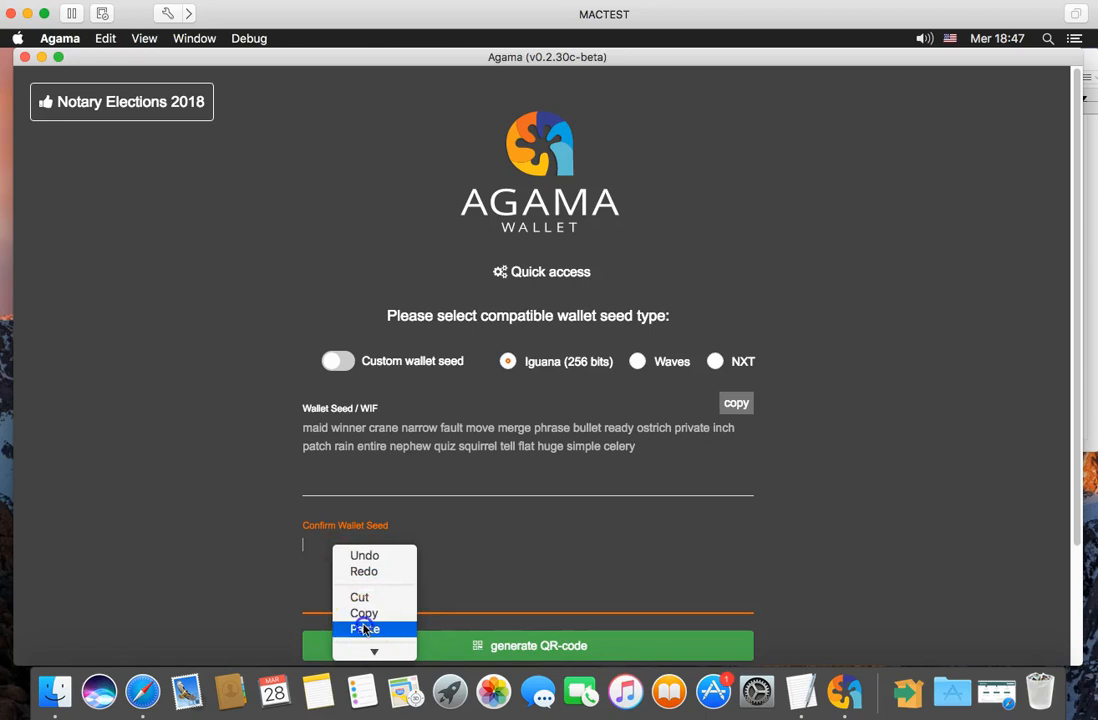
{"action": "left_click", "coordinate": [363, 628]}
{"action": "left_click", "coordinate": [466, 596]}
{"action": "key", "text": "super+v"}
{"action": "scroll", "coordinate": [779, 581], "scroll_direction": "down", "scroll_amount": 3}
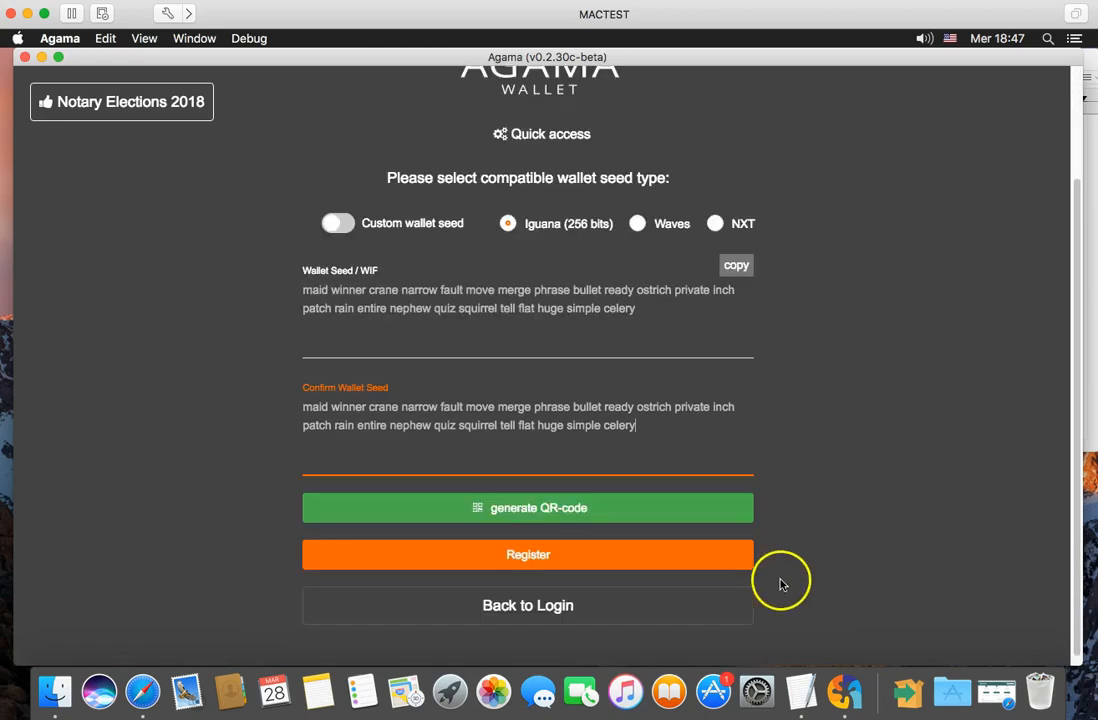
{"action": "left_click", "coordinate": [532, 555]}
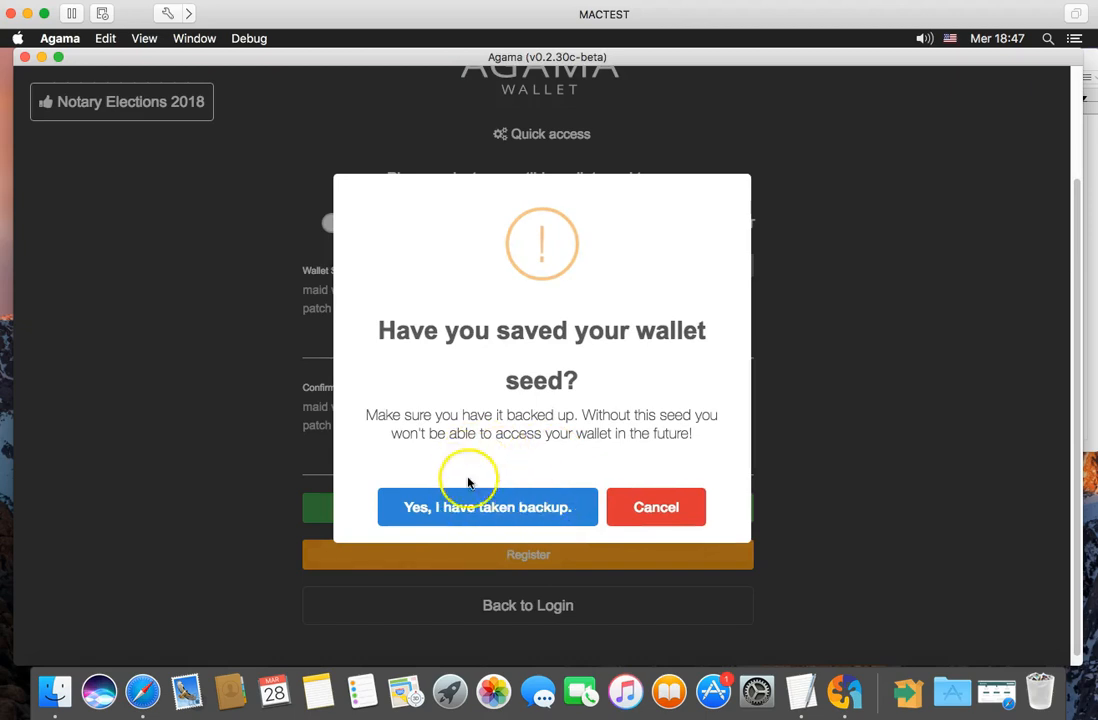
{"action": "left_click", "coordinate": [491, 508]}
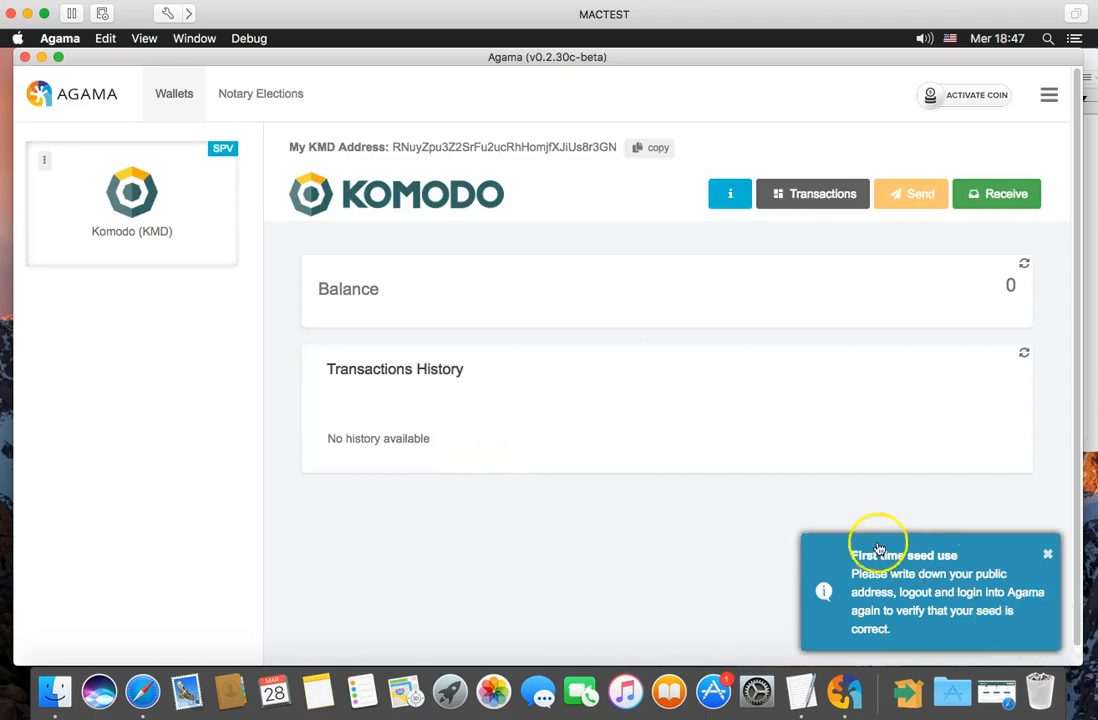
Copy the wallet's public KMD address and paste it below the seed in the TextEdit document.
{"action": "left_click_drag", "start_coordinate": [838, 554], "coordinate": [958, 593]}
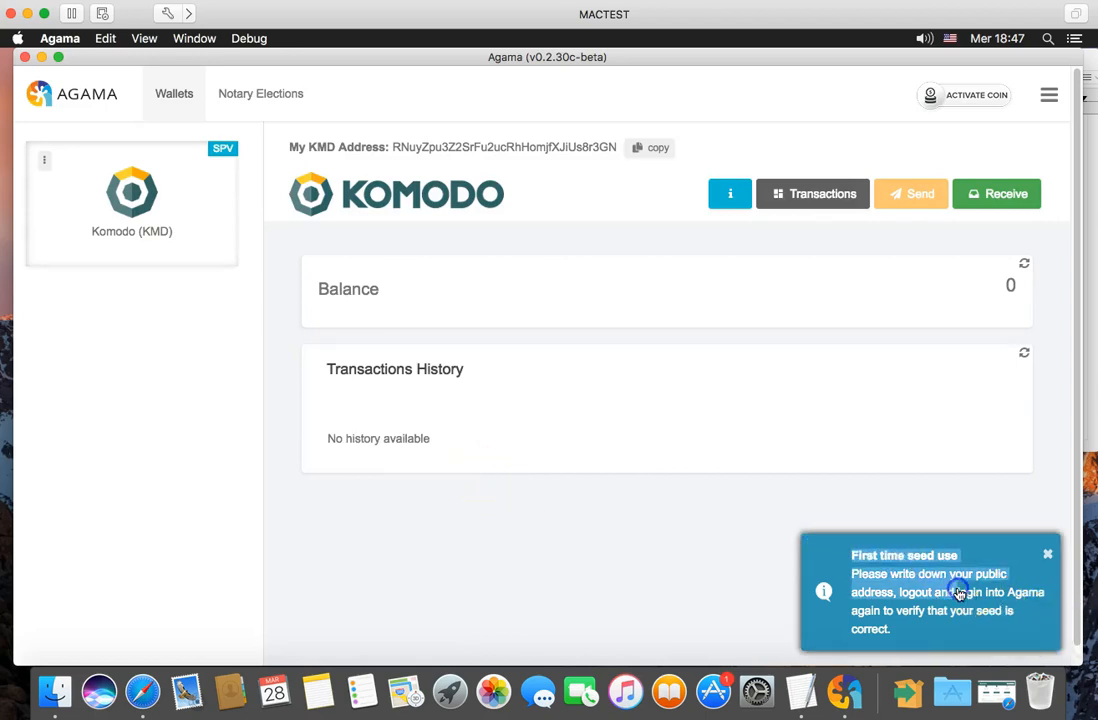
{"action": "left_click", "coordinate": [959, 593]}
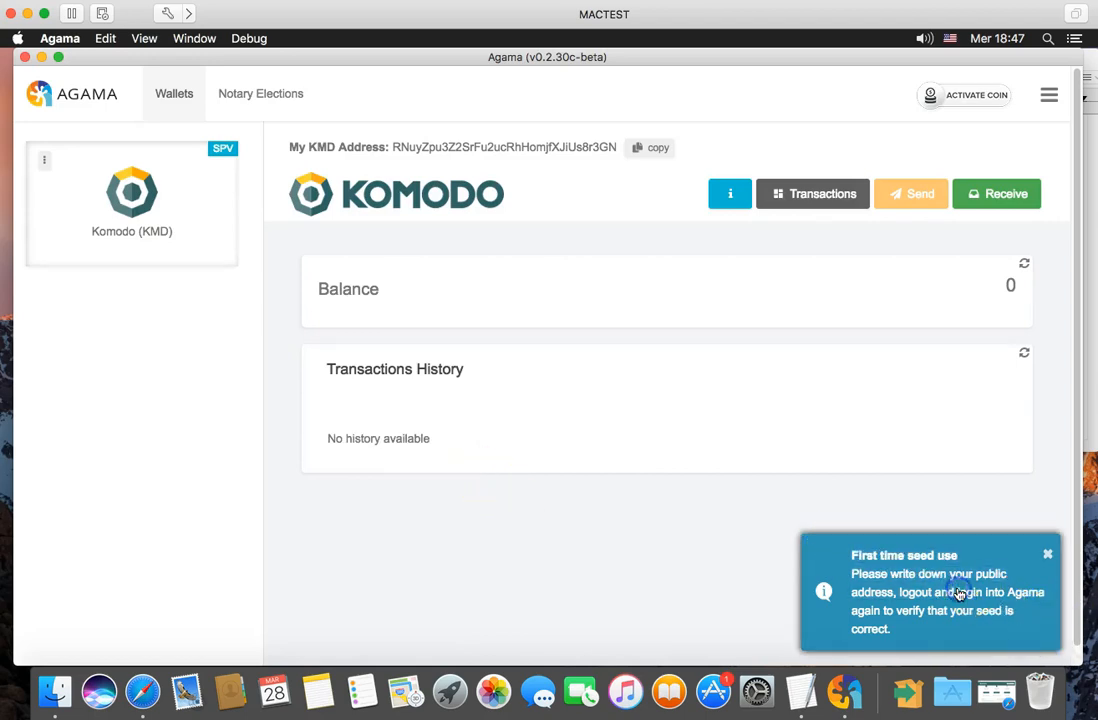
{"action": "double_click", "coordinate": [479, 148]}
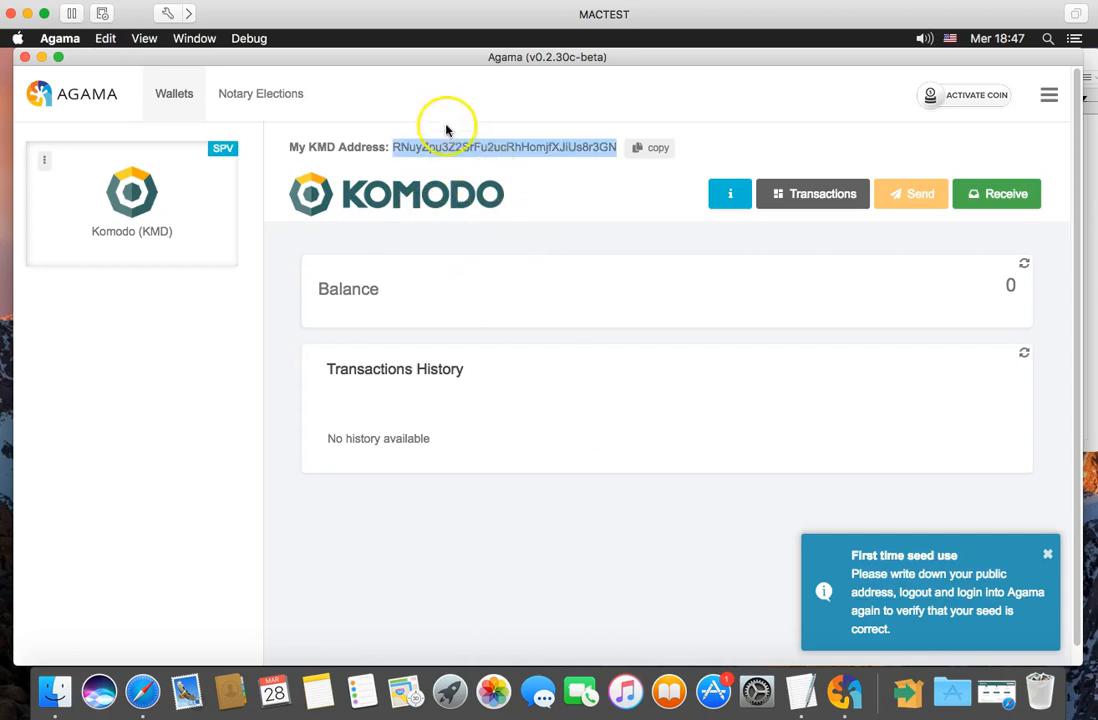
{"action": "right_click", "coordinate": [449, 145]}
{"action": "left_click", "coordinate": [478, 151]}
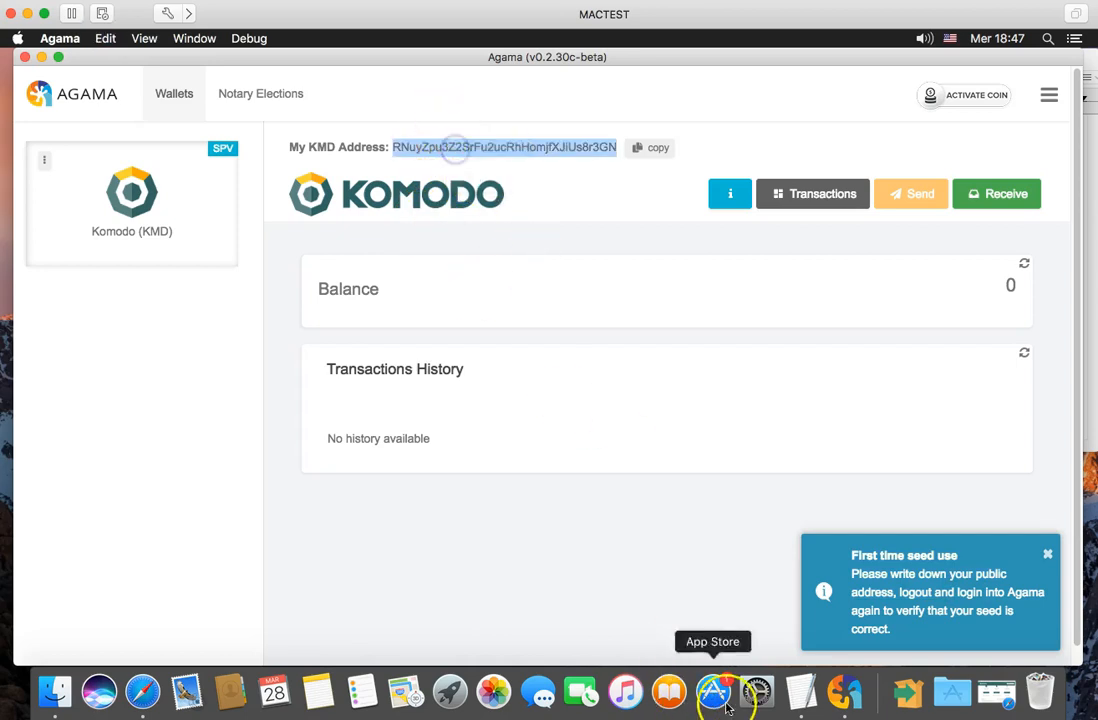
{"action": "left_click", "coordinate": [801, 692]}
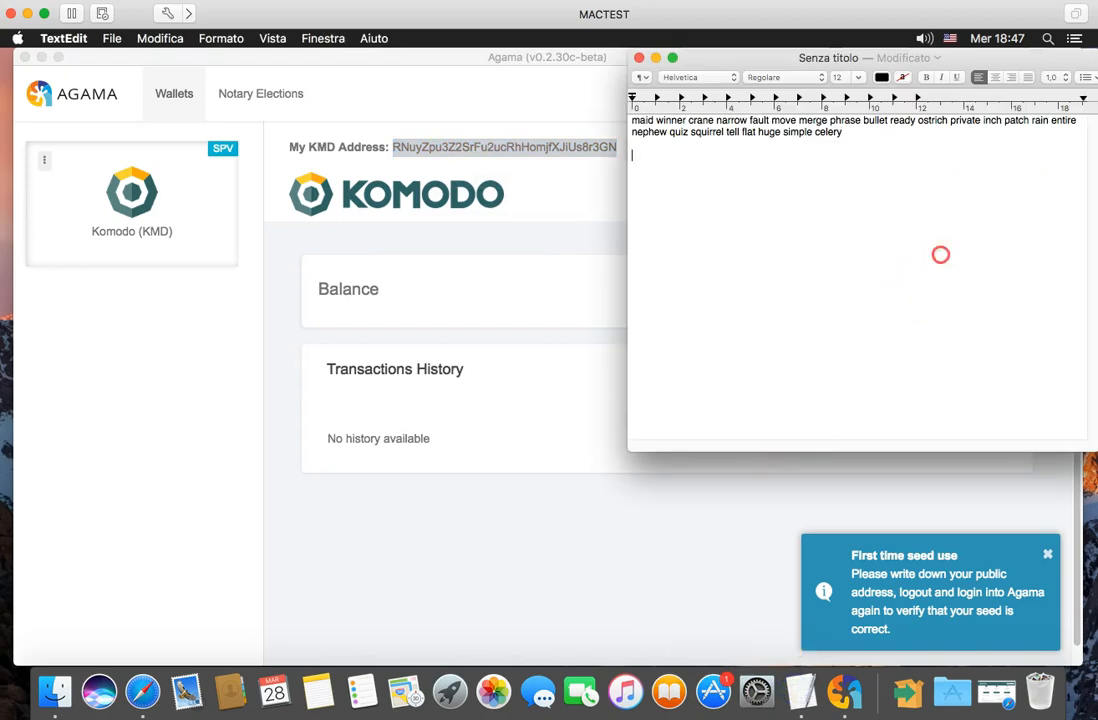
{"action": "right_click", "coordinate": [940, 254]}
{"action": "left_click", "coordinate": [868, 292]}
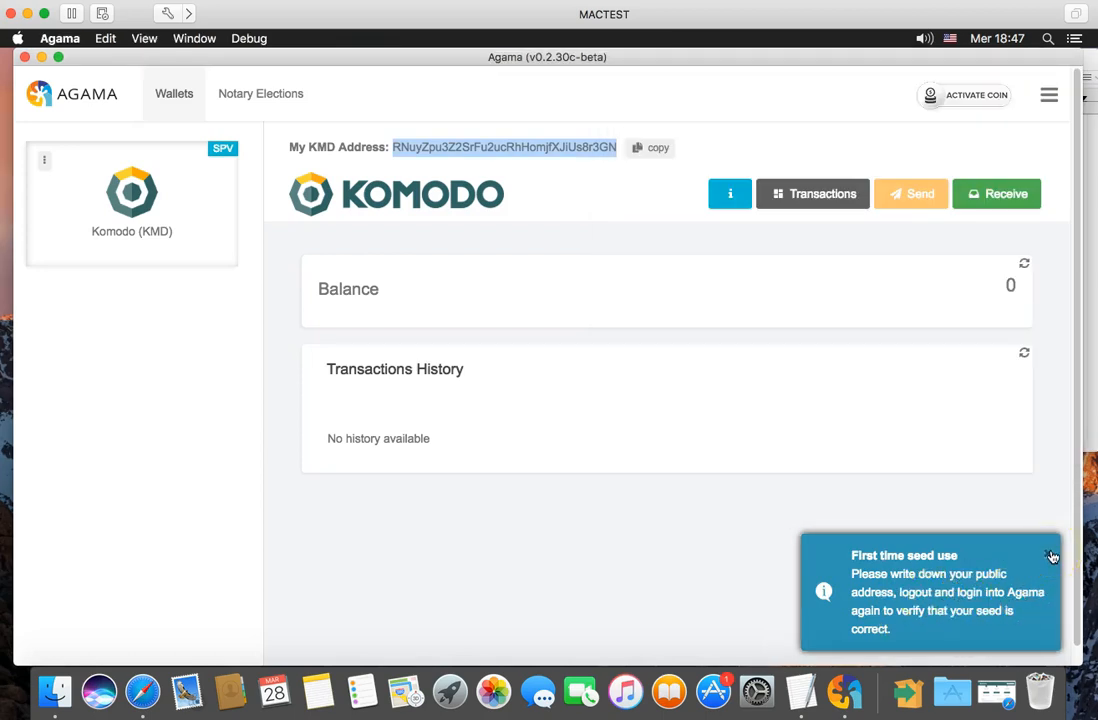
Log out of Agama completely and activate Komodo (KMD) again in Lite (SPV) Mode.
{"action": "left_click", "coordinate": [1049, 95]}
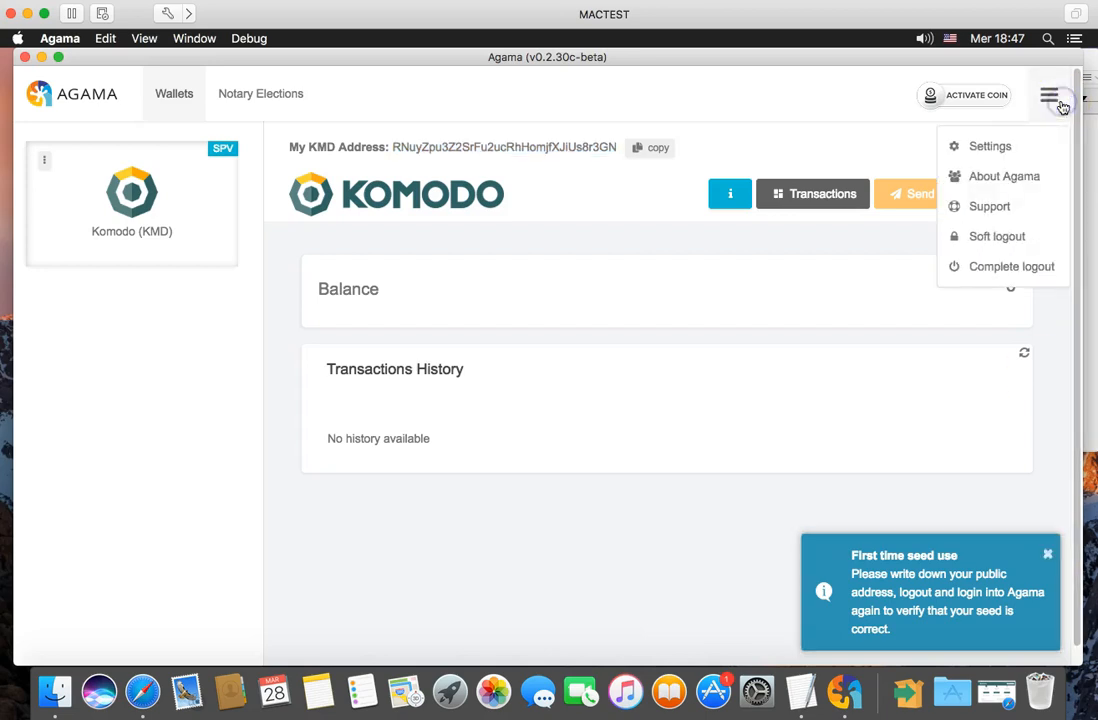
{"action": "left_click", "coordinate": [983, 268]}
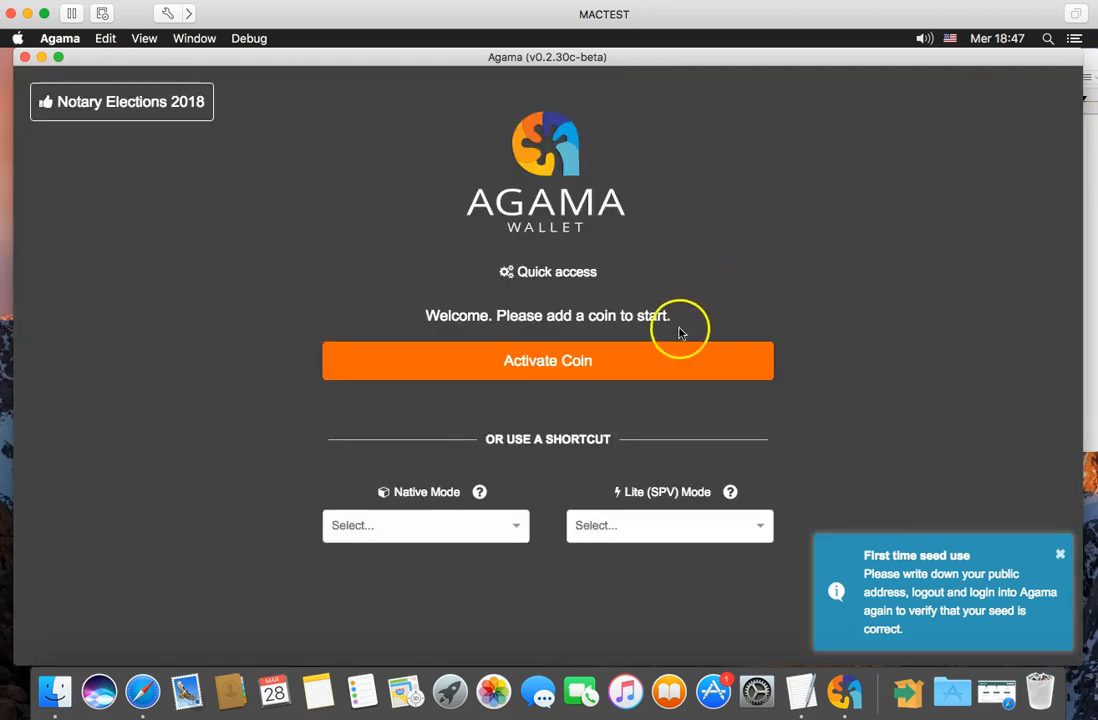
{"action": "left_click", "coordinate": [582, 361]}
{"action": "left_click", "coordinate": [495, 284]}
{"action": "left_click", "coordinate": [462, 313]}
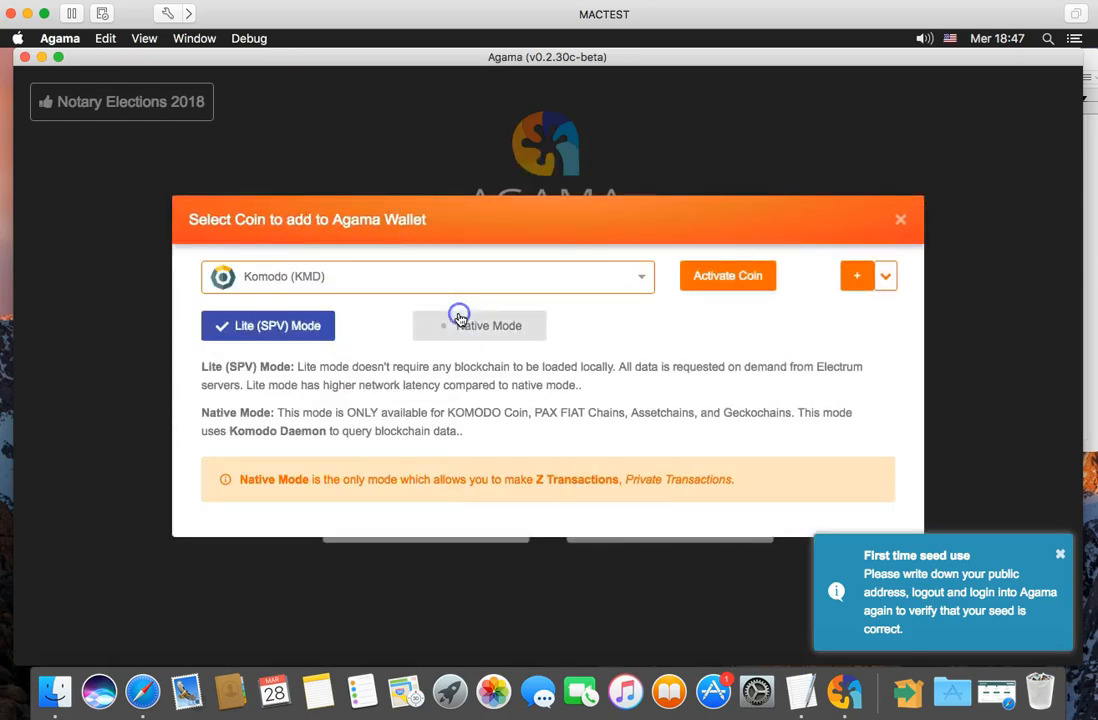
{"action": "left_click", "coordinate": [725, 277]}
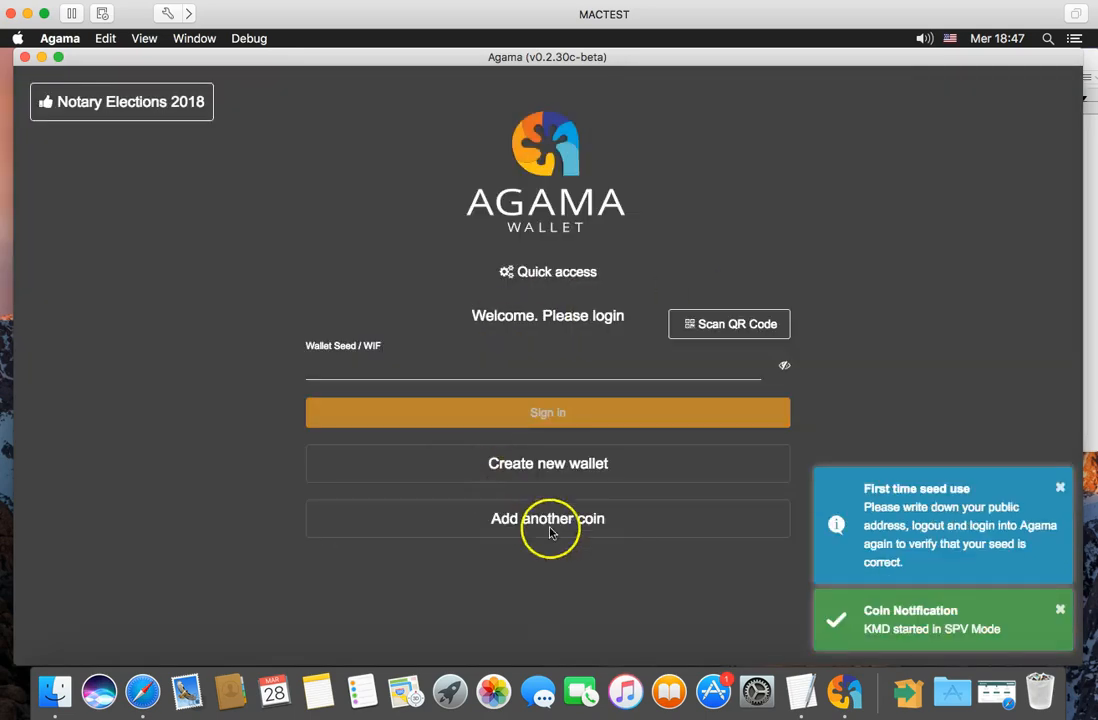
Copy the wallet seed from the TextEdit document into Wallet Seed / WIF in Agama and sign in.
{"action": "left_click", "coordinate": [801, 692]}
{"action": "left_click_drag", "start_coordinate": [840, 132], "coordinate": [633, 117]}
{"action": "right_click", "coordinate": [645, 121]}
{"action": "left_click", "coordinate": [684, 189]}
{"action": "left_click", "coordinate": [430, 367]}
{"action": "right_click", "coordinate": [430, 367]}
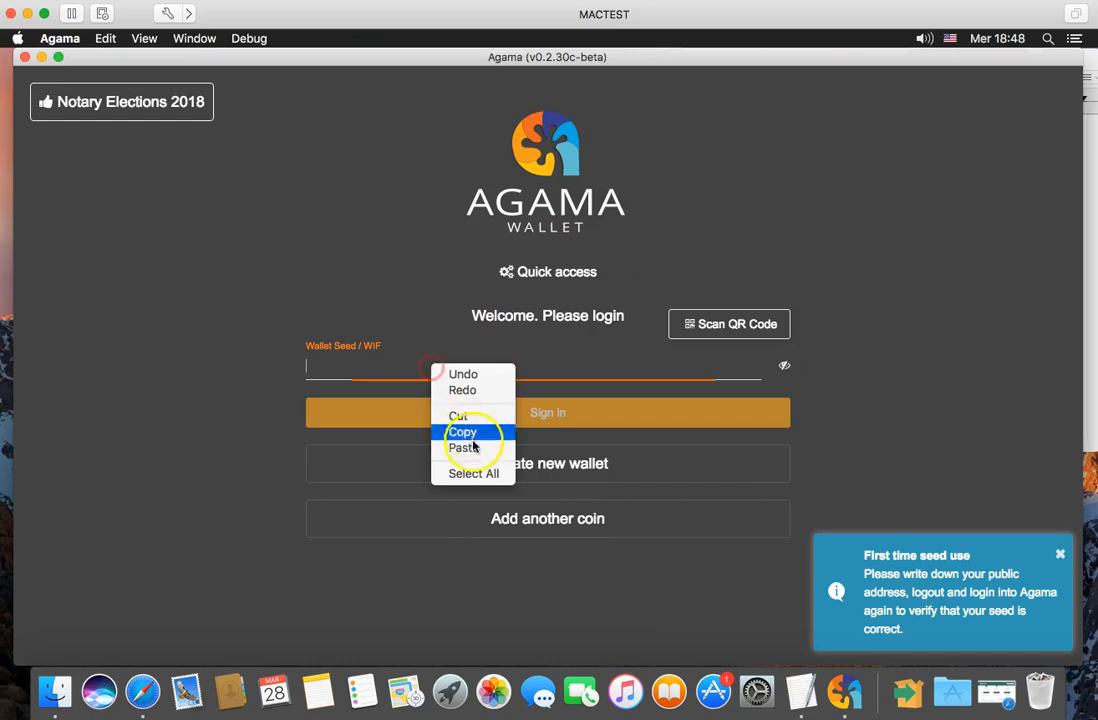
{"action": "left_click", "coordinate": [470, 449]}
{"action": "left_click", "coordinate": [558, 423]}
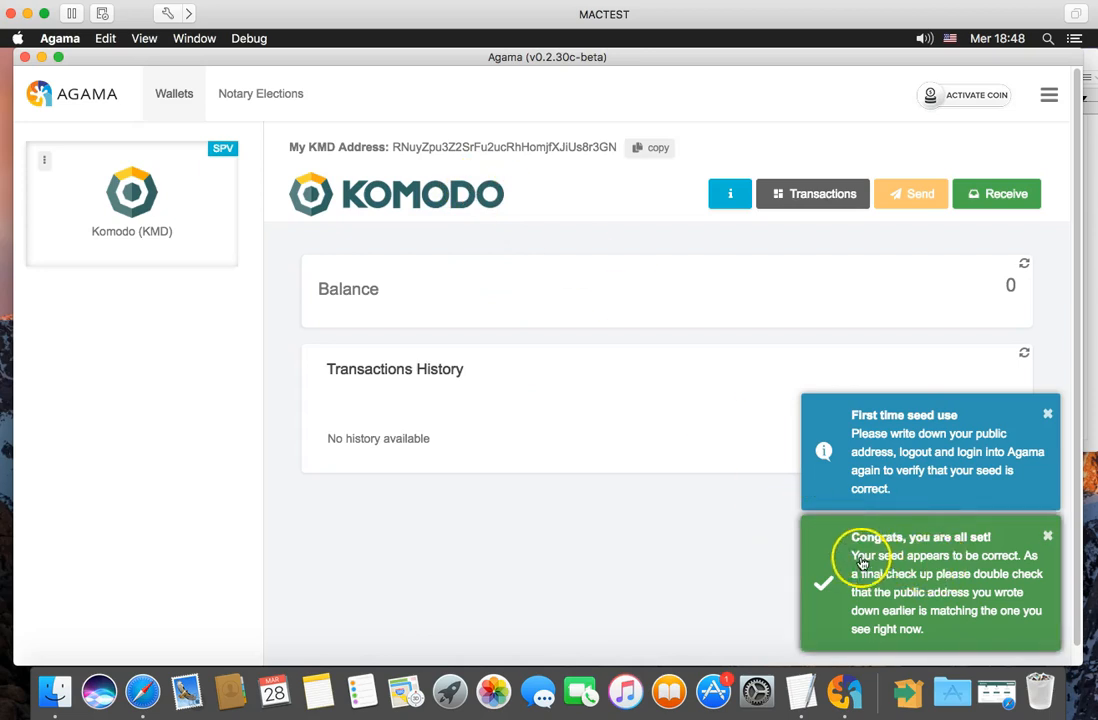
Compare the displayed KMD address with the one saved in TextEdit, and dismiss both notifications in Agama.
{"action": "double_click", "coordinate": [497, 147]}
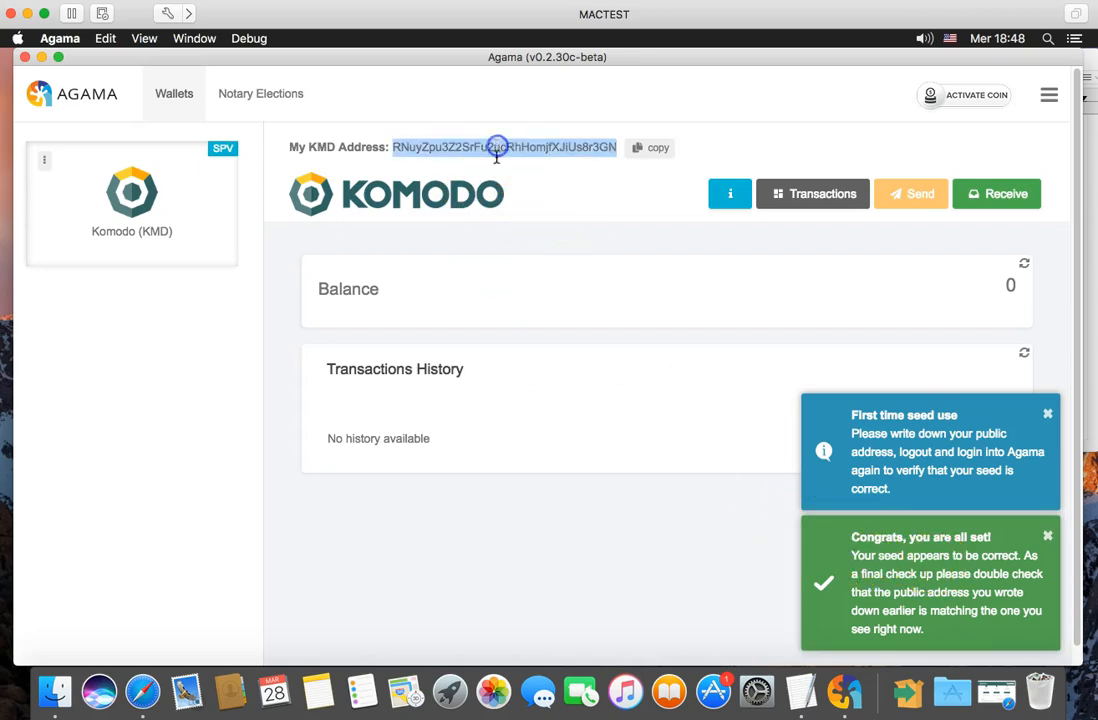
{"action": "left_click", "coordinate": [801, 692]}
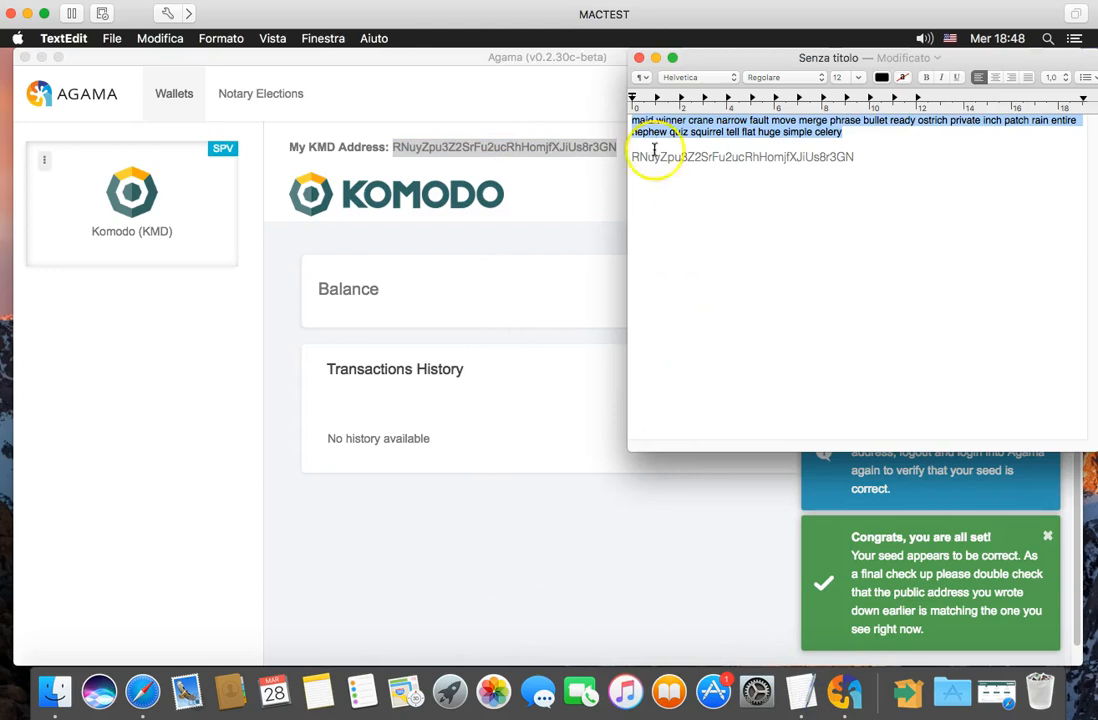
{"action": "left_click", "coordinate": [502, 118]}
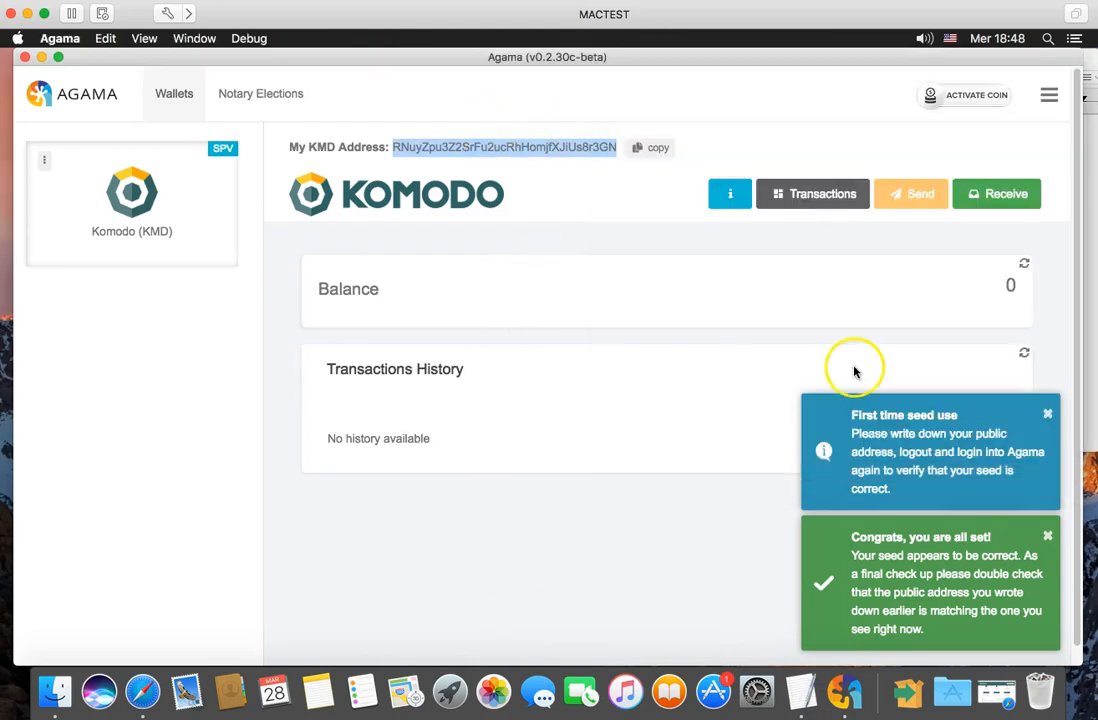
{"action": "left_click", "coordinate": [1049, 424]}
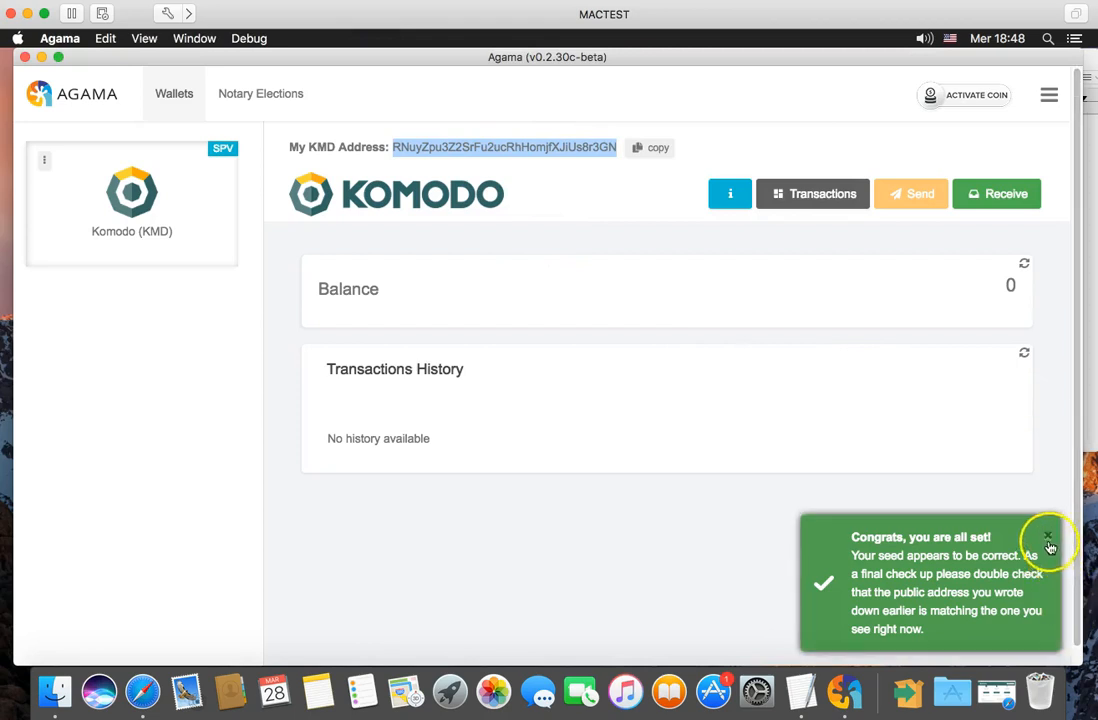
{"action": "left_click", "coordinate": [1048, 531]}
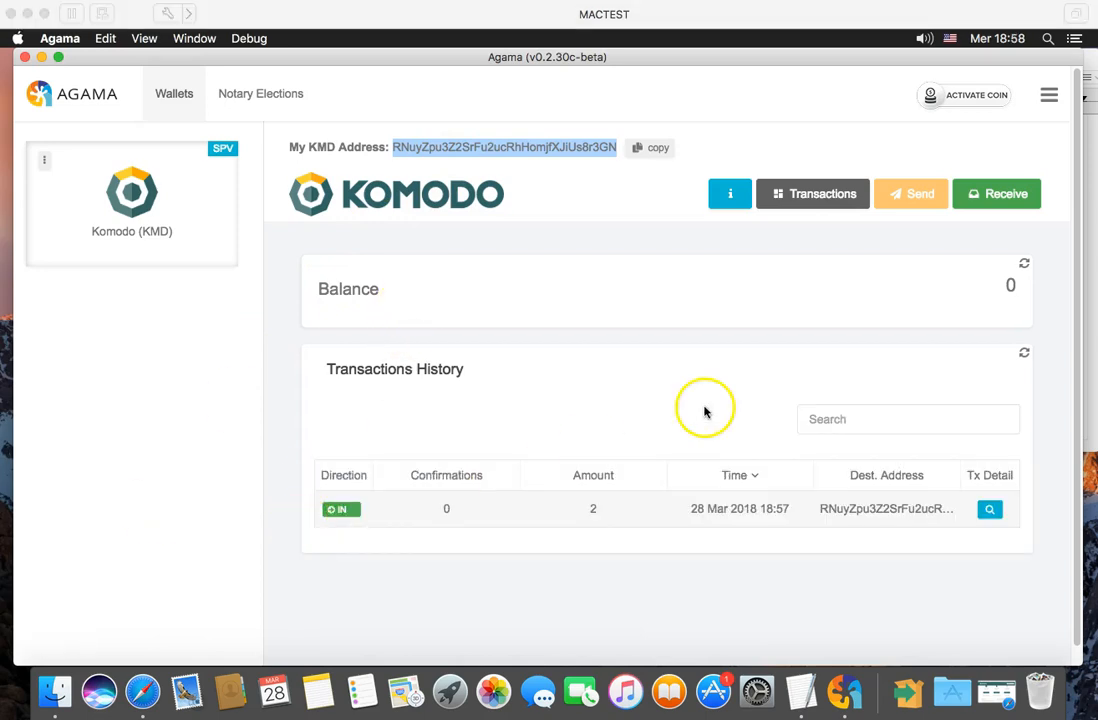
{"action": "scroll", "coordinate": [704, 411], "scroll_direction": "down", "scroll_amount": 1}
{"action": "scroll", "coordinate": [704, 411], "scroll_direction": "up", "scroll_amount": 1}
{"action": "left_click", "coordinate": [593, 508]}
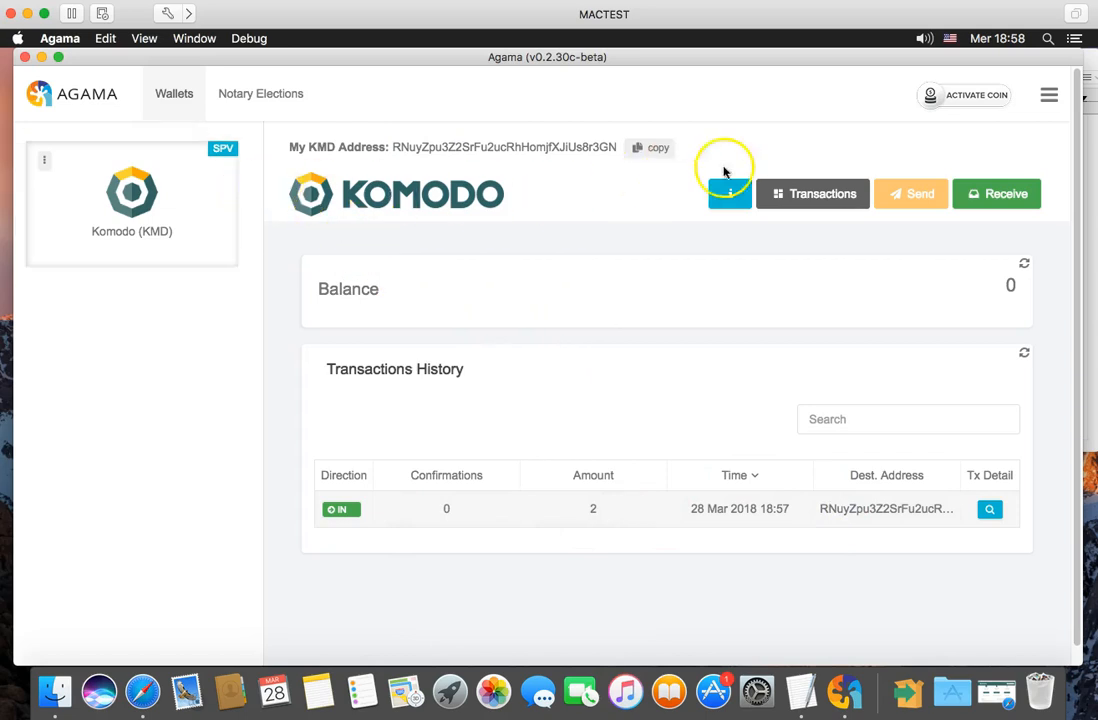
Turn on Enable experimental features in the App Config wallet settings and save the app config.
{"action": "left_click", "coordinate": [1046, 106]}
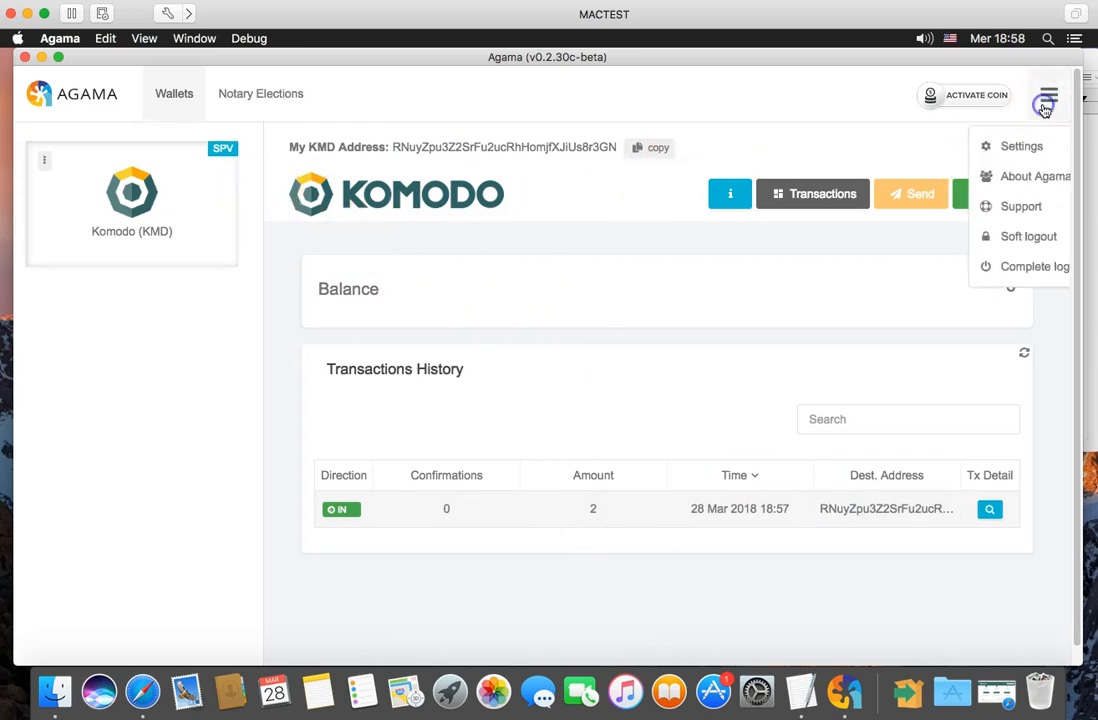
{"action": "left_click", "coordinate": [1004, 148]}
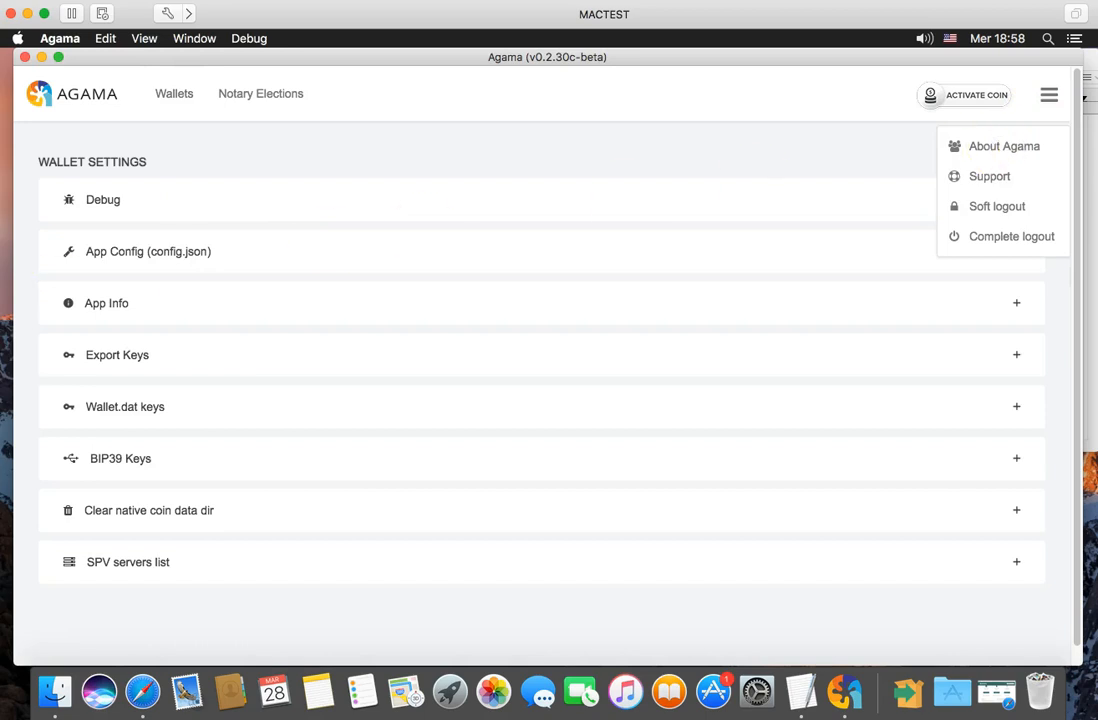
{"action": "left_click", "coordinate": [140, 253]}
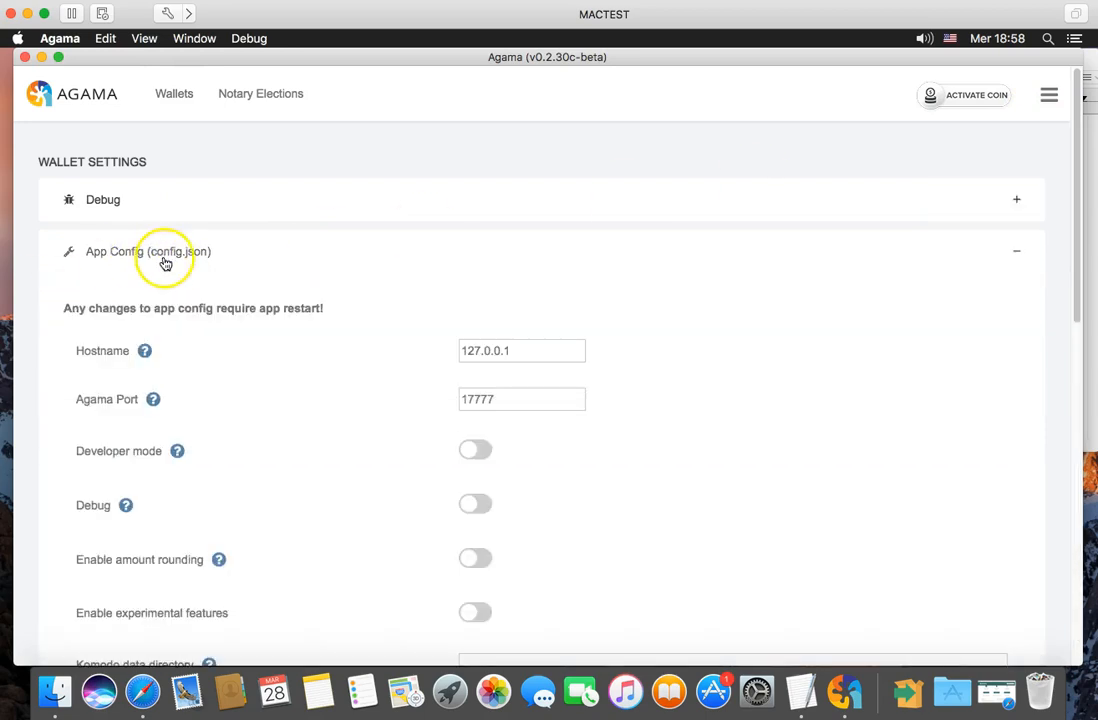
{"action": "scroll", "coordinate": [190, 280], "scroll_direction": "down", "scroll_amount": 3}
{"action": "left_click", "coordinate": [477, 487]}
{"action": "scroll", "coordinate": [644, 470], "scroll_direction": "down", "scroll_amount": 6}
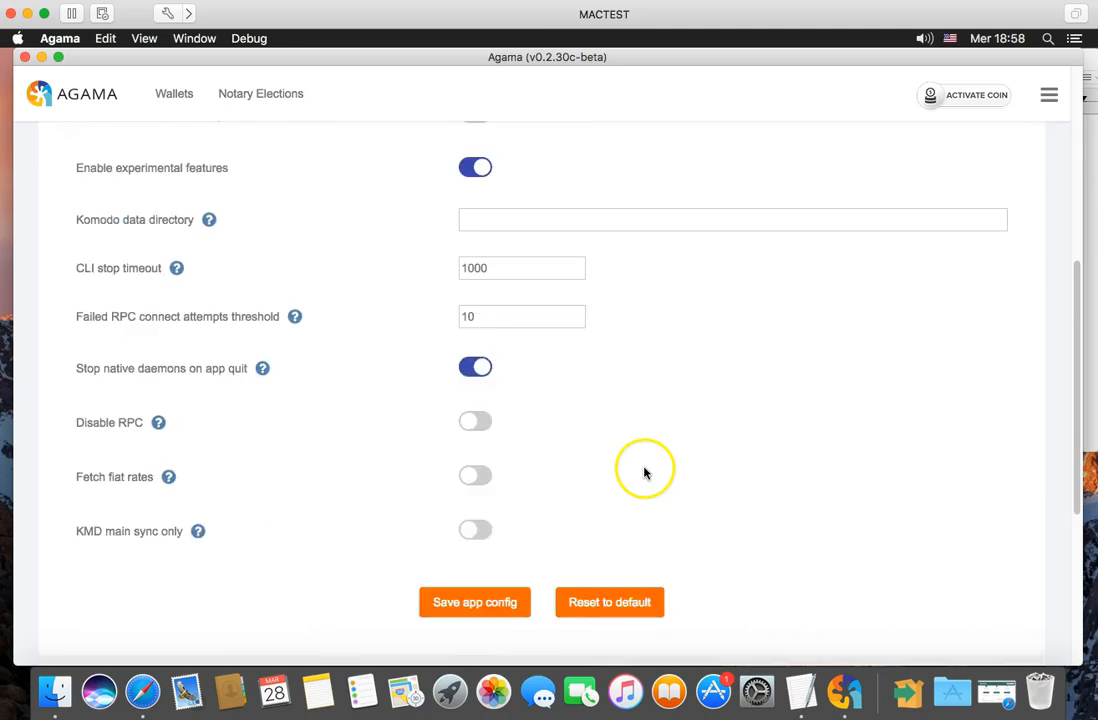
{"action": "left_click", "coordinate": [477, 604]}
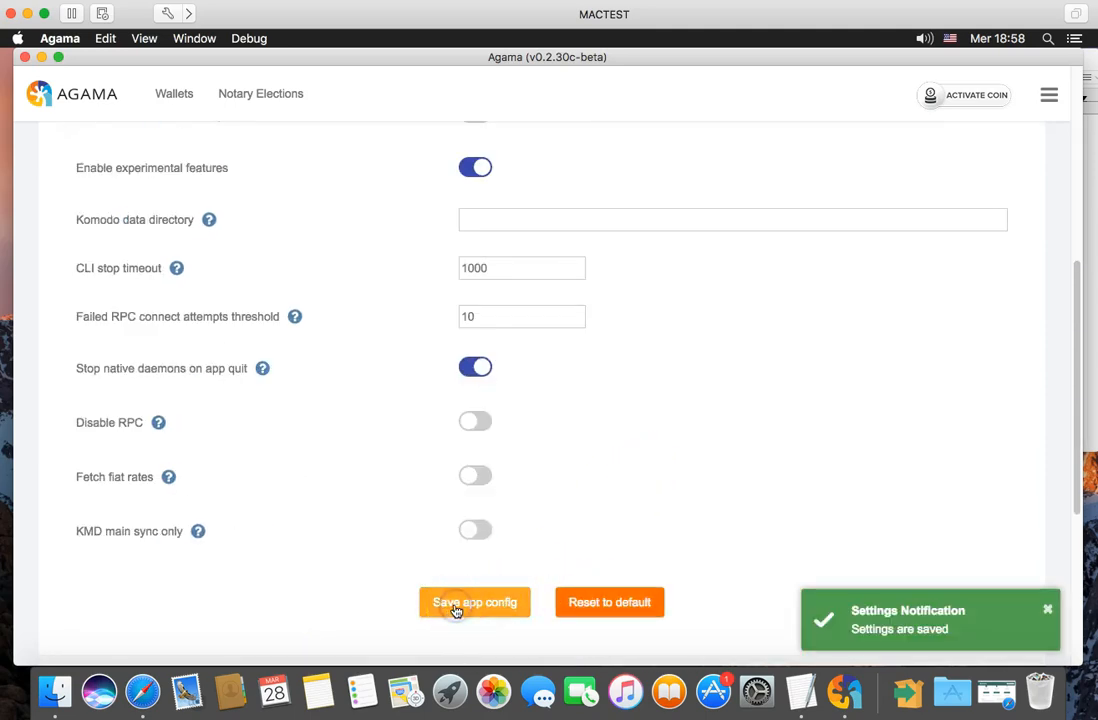
{"action": "scroll", "coordinate": [515, 510], "scroll_direction": "up", "scroll_amount": 8}
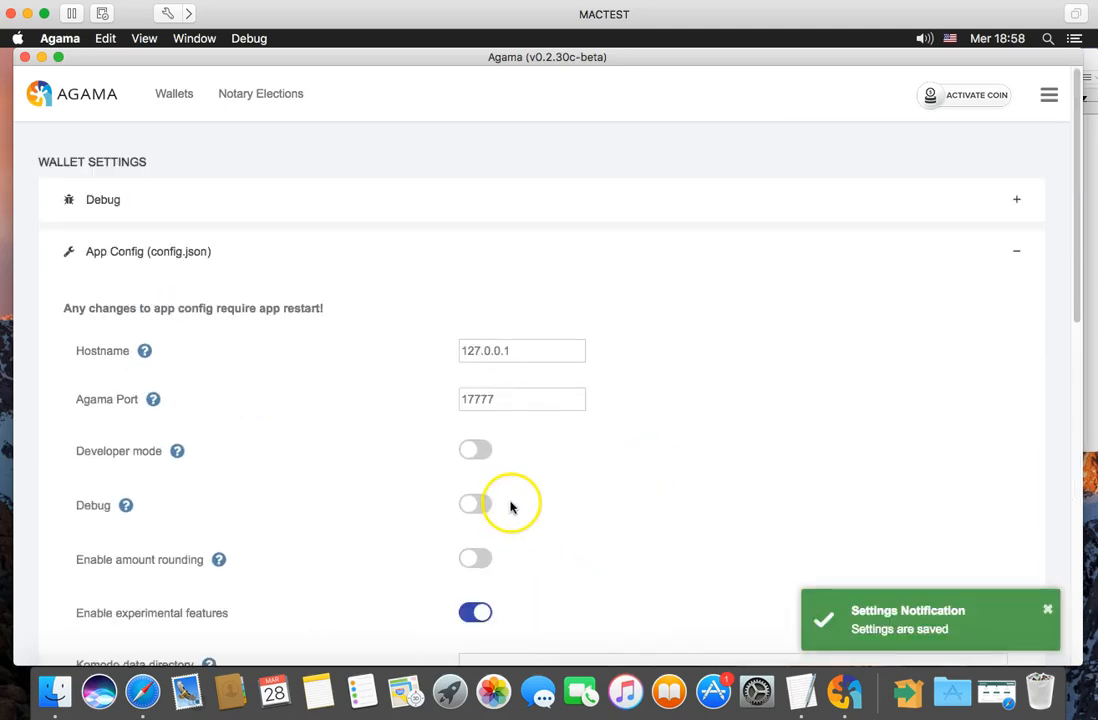
Log out of the wallet completely, close Agama, and relaunch it from Launchpad.
{"action": "left_click", "coordinate": [181, 88]}
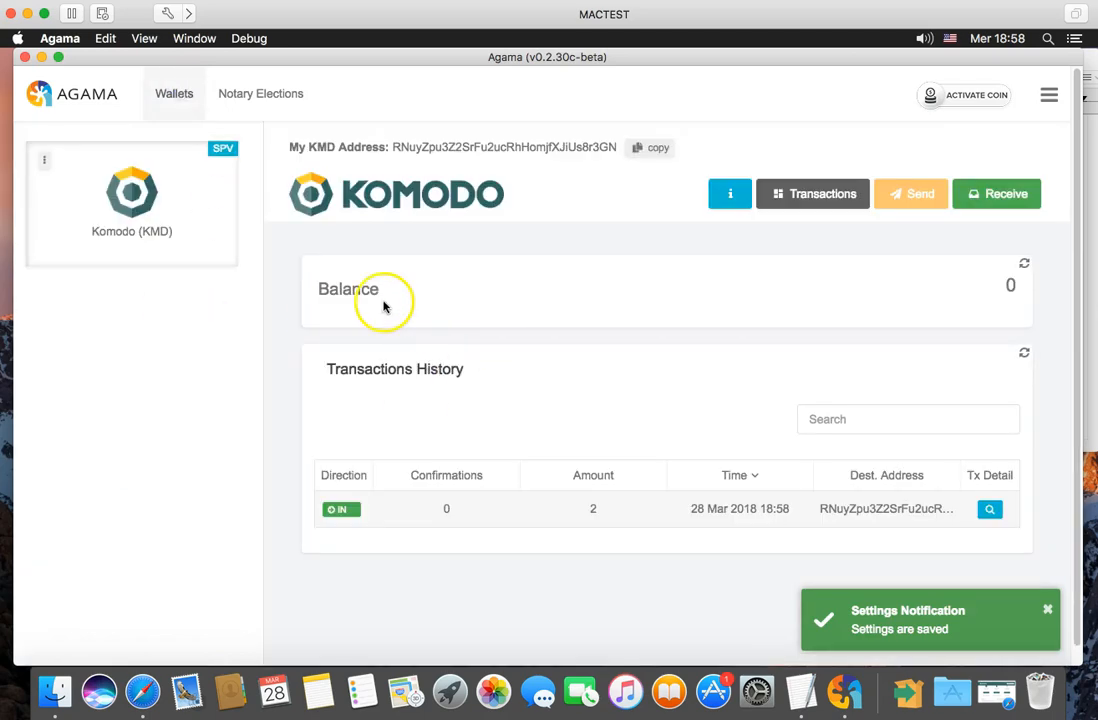
{"action": "left_click", "coordinate": [1050, 105]}
{"action": "left_click", "coordinate": [1017, 266]}
{"action": "left_click", "coordinate": [23, 57]}
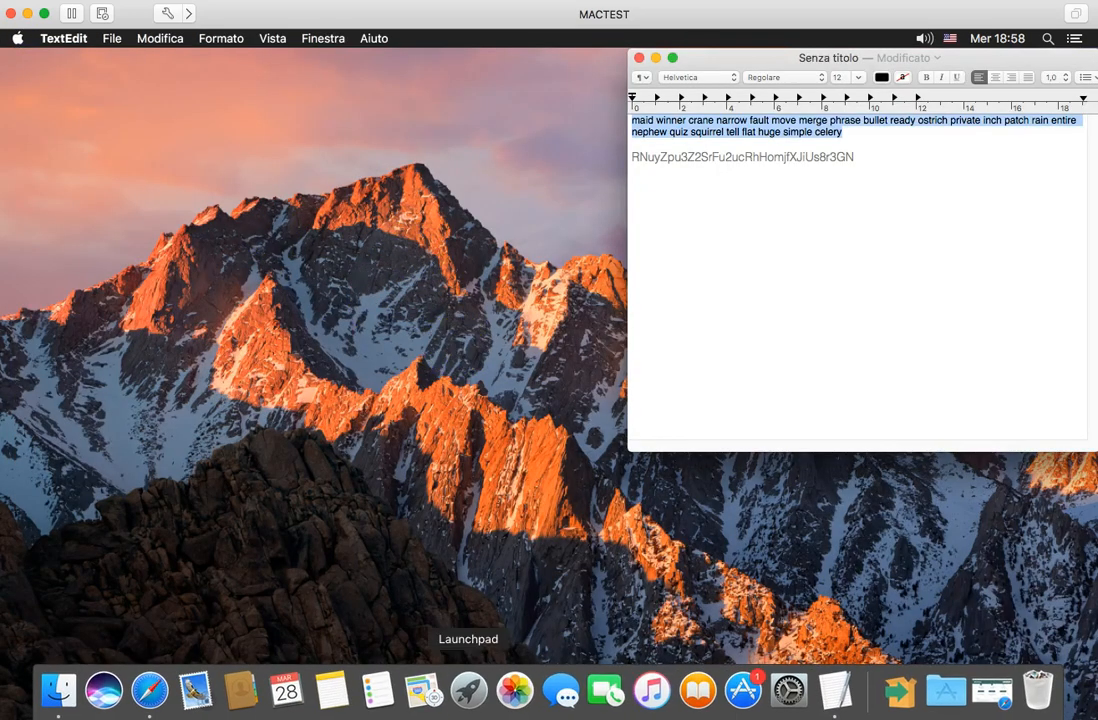
{"action": "left_click", "coordinate": [455, 688]}
{"action": "left_click", "coordinate": [271, 440]}
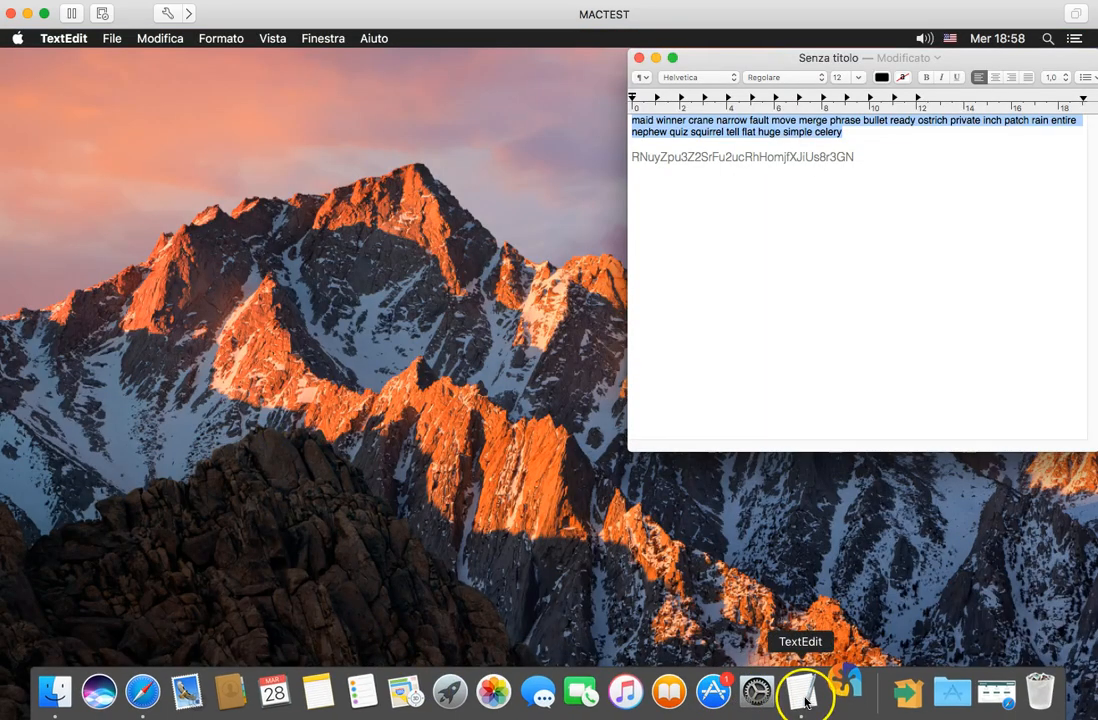
Copy the wallet seed from the TextEdit document.
{"action": "right_click", "coordinate": [779, 141]}
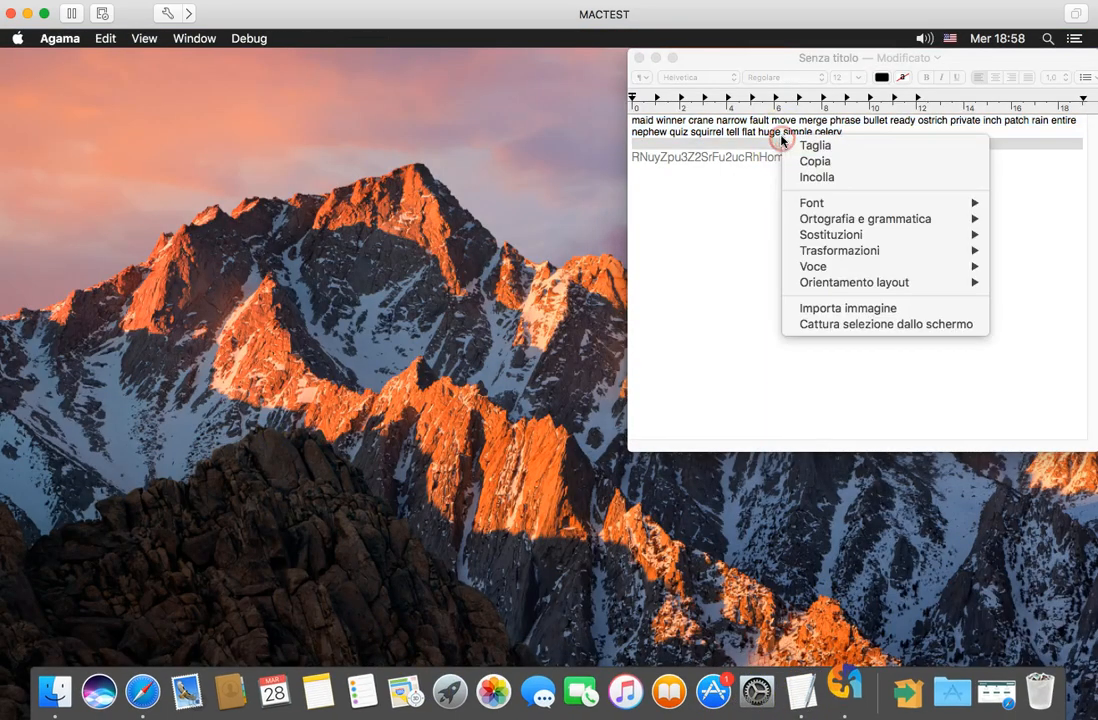
{"action": "left_click", "coordinate": [848, 131]}
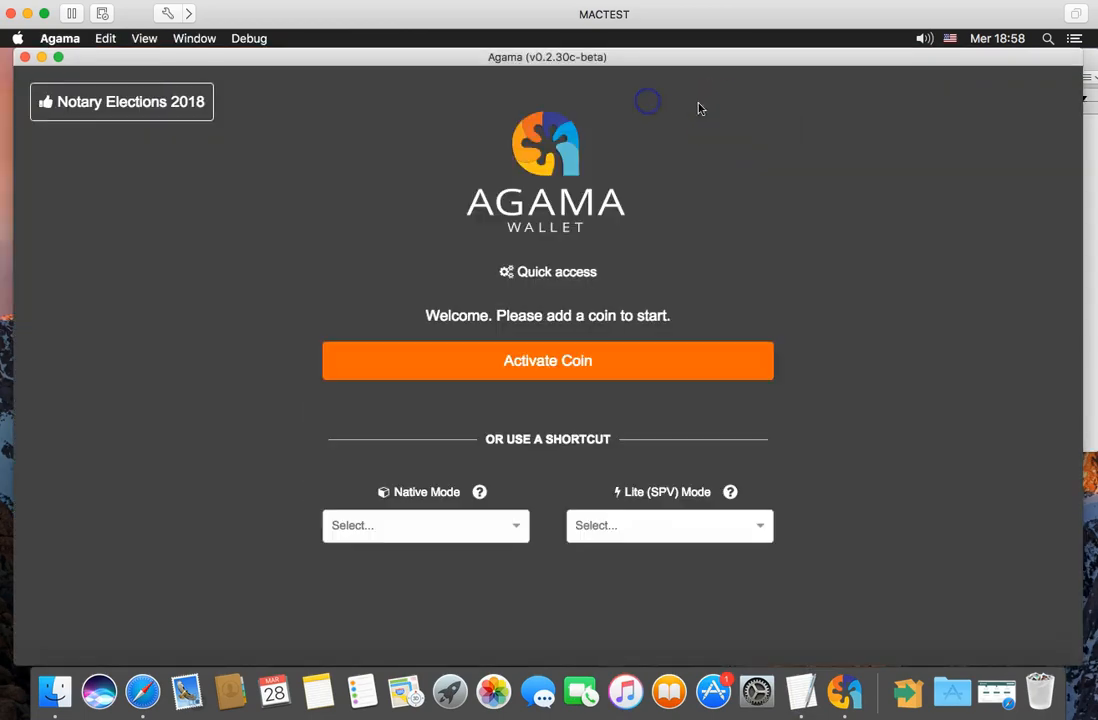
{"action": "left_click", "coordinate": [801, 692]}
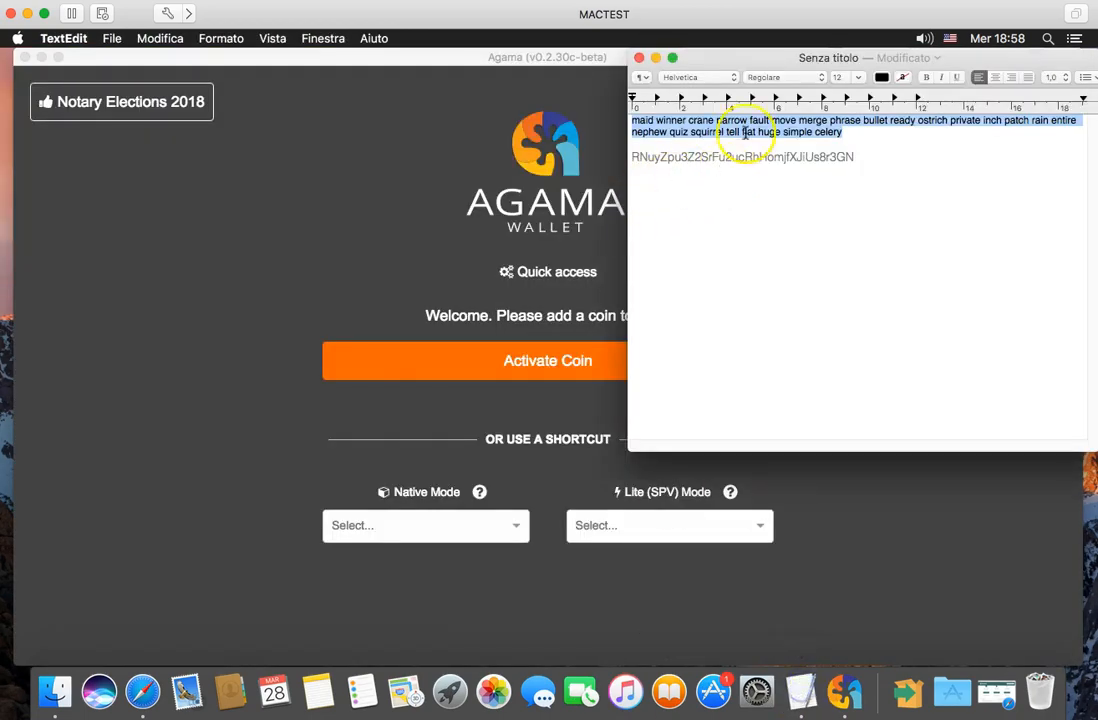
{"action": "right_click", "coordinate": [752, 120]}
{"action": "left_click", "coordinate": [714, 191]}
Activate the Komodo (KMD) coin in Lite (SPV) Mode in the restarted Agama.
{"action": "left_click", "coordinate": [532, 370]}
{"action": "left_click", "coordinate": [532, 370]}
{"action": "left_click", "coordinate": [474, 287]}
{"action": "left_click", "coordinate": [462, 311]}
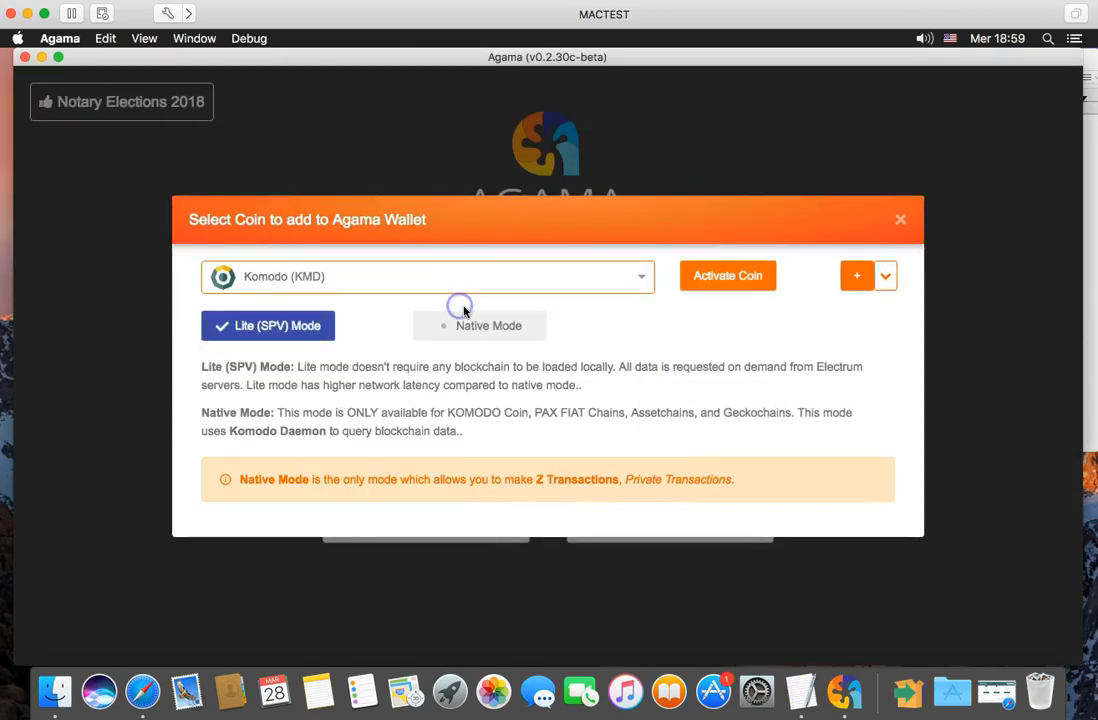
{"action": "left_click", "coordinate": [748, 283]}
Paste the copied seed into Wallet Seed / WIF and sign in to the wallet.
{"action": "left_click", "coordinate": [544, 370]}
{"action": "right_click", "coordinate": [544, 370]}
{"action": "left_click", "coordinate": [576, 450]}
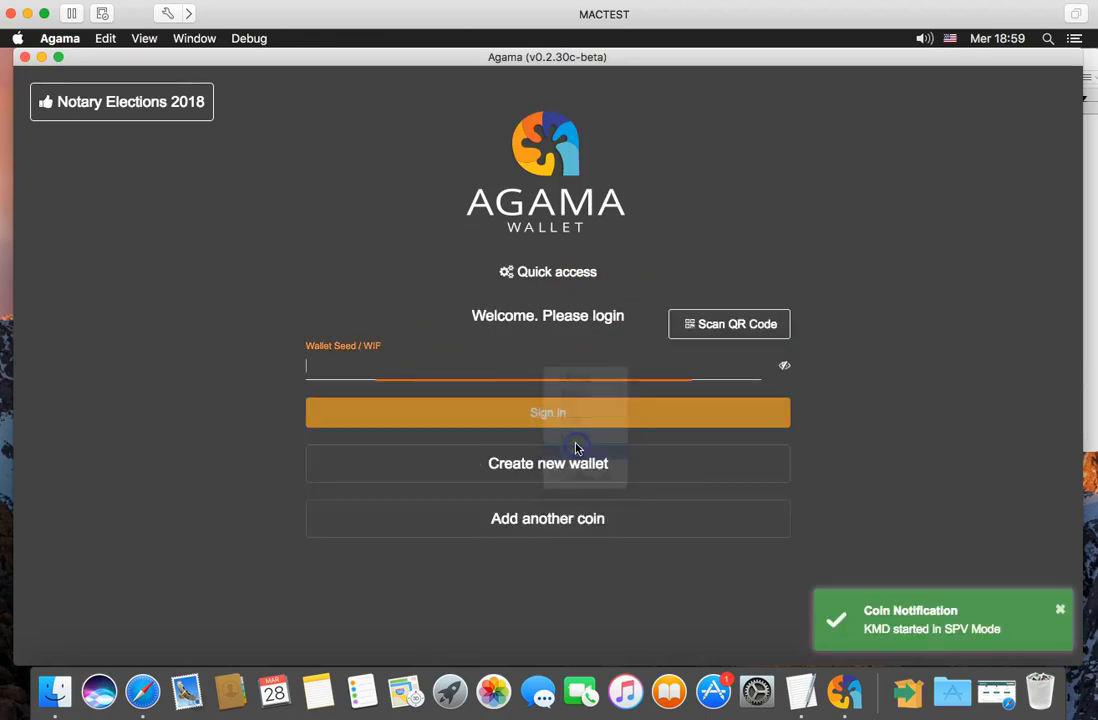
{"action": "left_click", "coordinate": [554, 420]}
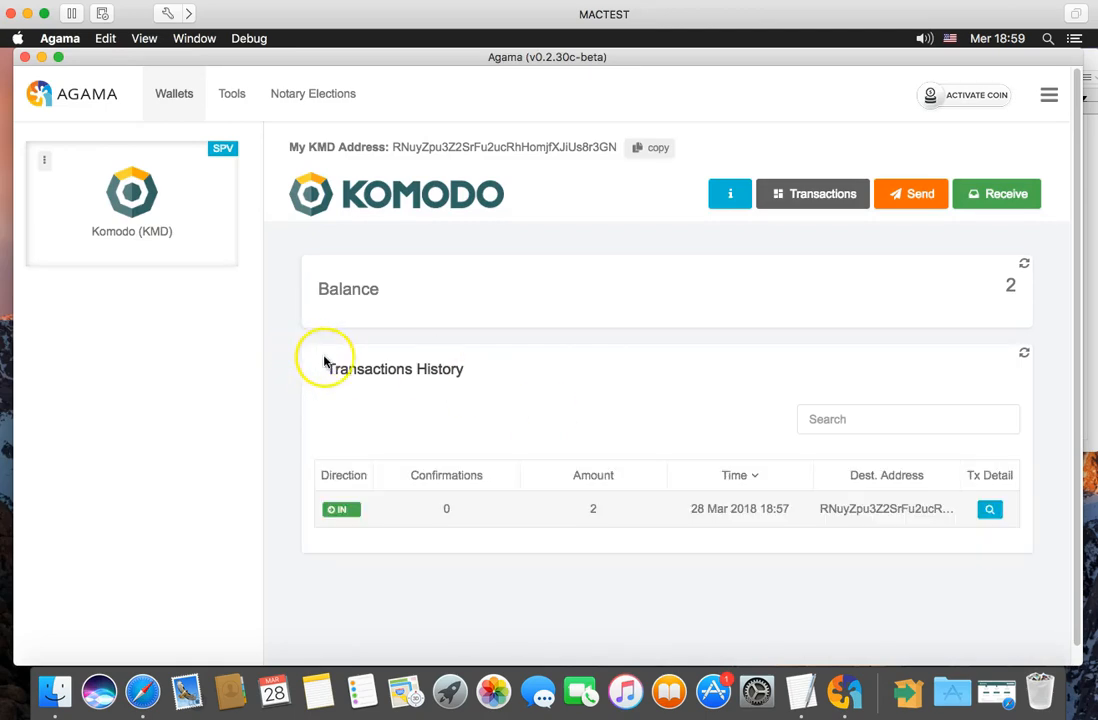
Check the wallet's balance and open the Tools section.
{"action": "left_click_drag", "start_coordinate": [319, 289], "coordinate": [1012, 290]}
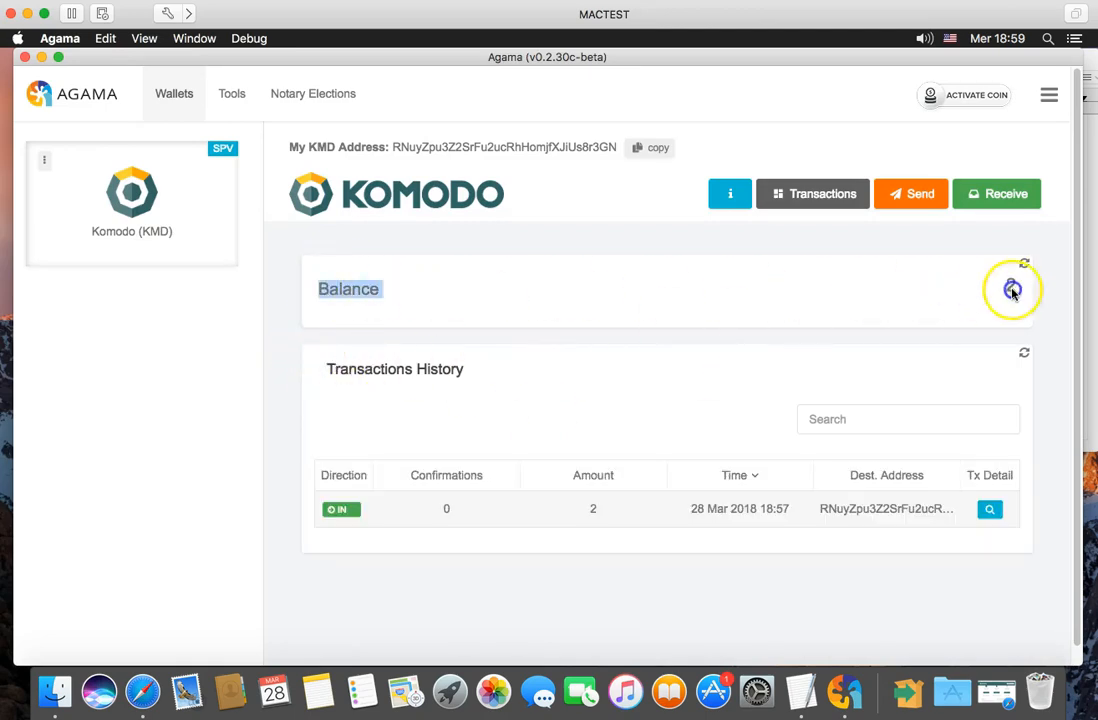
{"action": "left_click", "coordinate": [230, 96]}
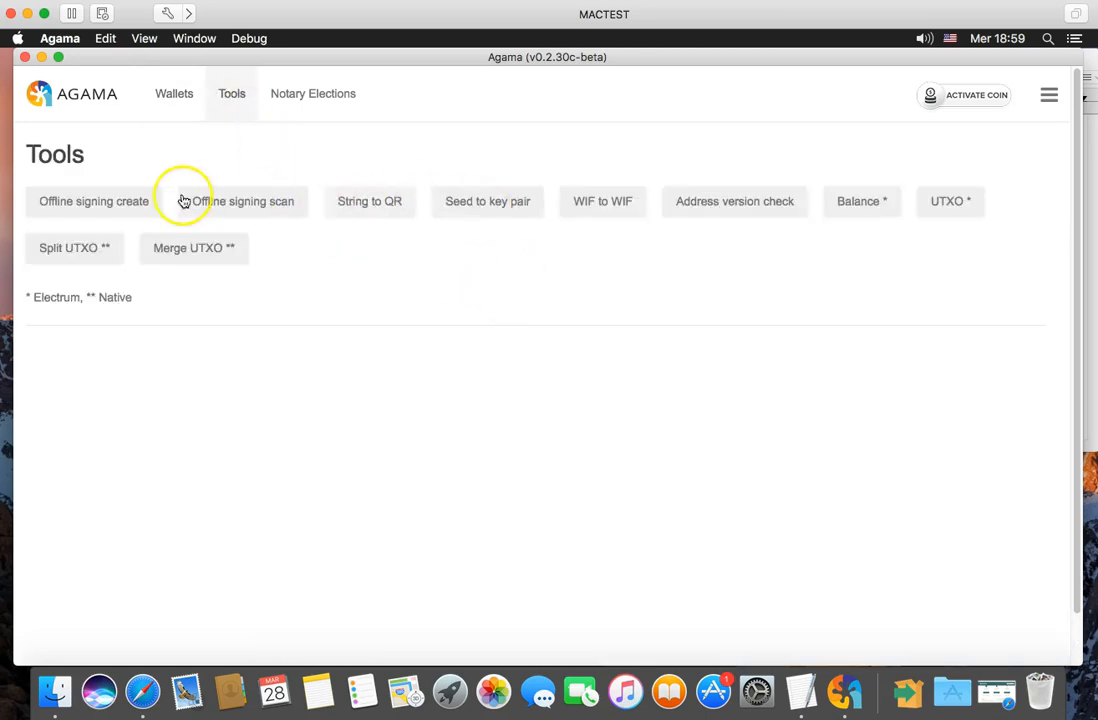
Generate the Komodo (KMD) key pair with the Seed to key pair tool, entering the wallet seed as the passphrase.
{"action": "left_click", "coordinate": [489, 206]}
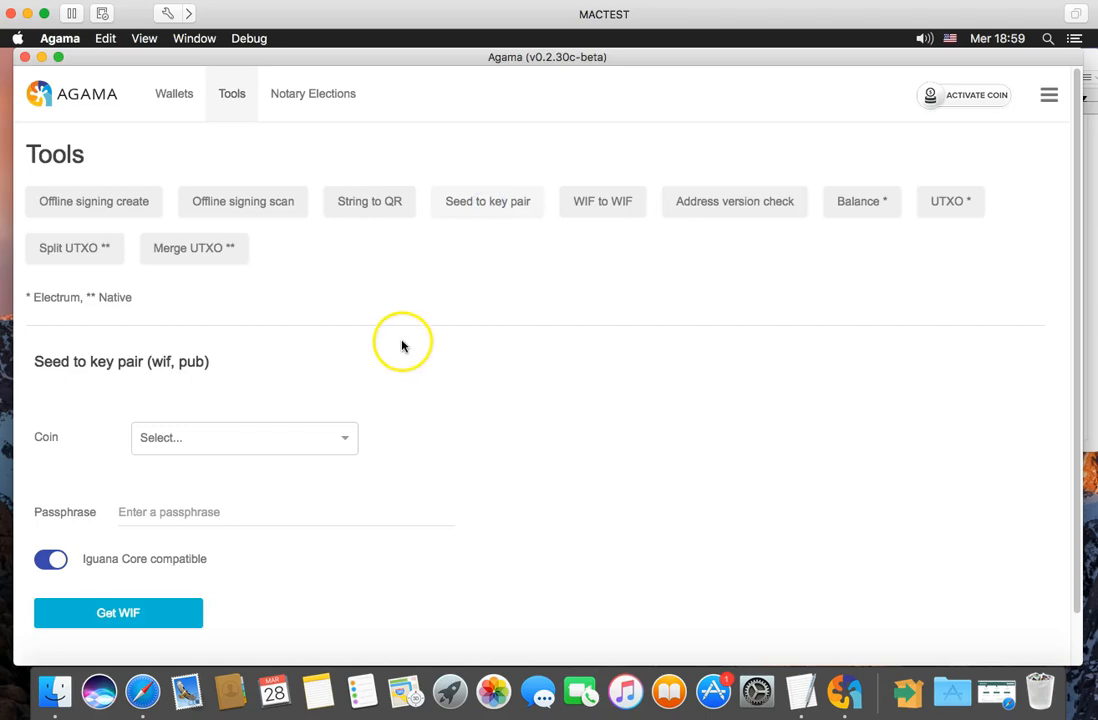
{"action": "scroll", "coordinate": [402, 346], "scroll_direction": "down", "scroll_amount": 1}
{"action": "left_click", "coordinate": [278, 430]}
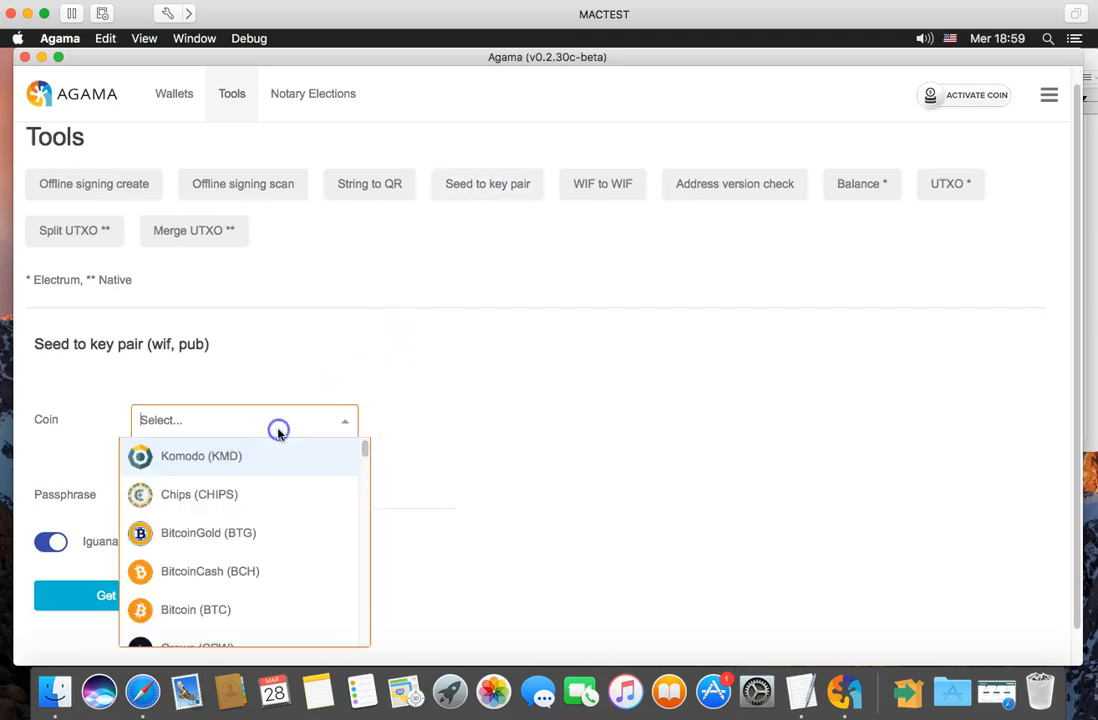
{"action": "left_click", "coordinate": [249, 455]}
{"action": "left_click", "coordinate": [199, 493]}
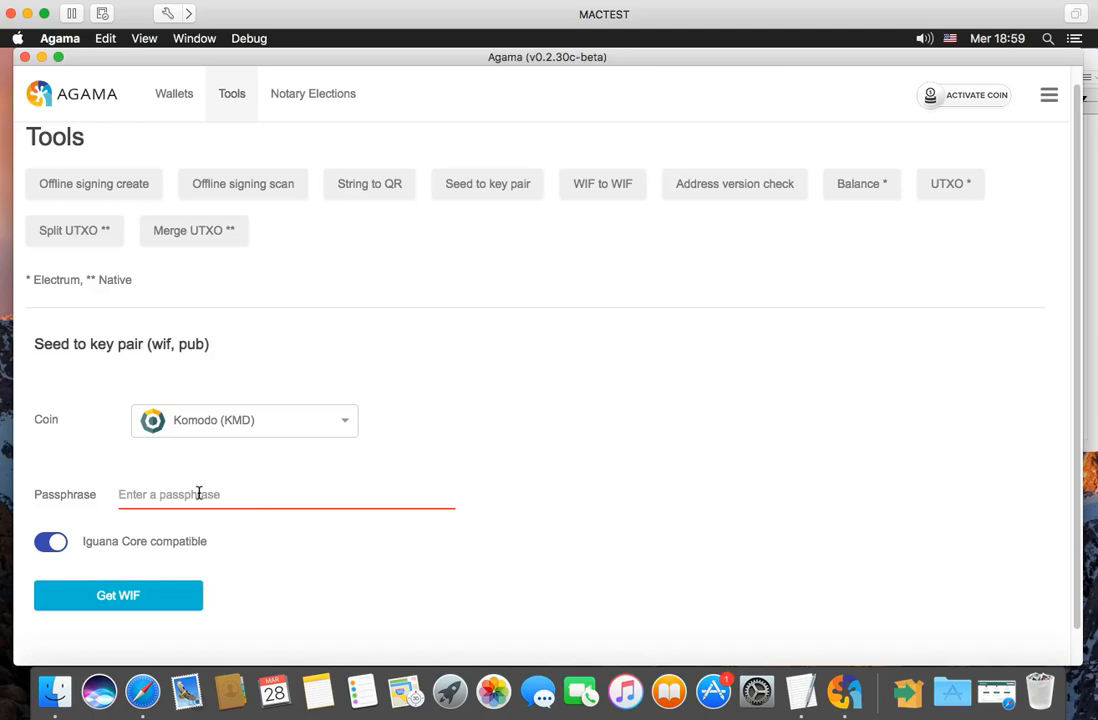
{"action": "right_click", "coordinate": [199, 493]}
{"action": "left_click", "coordinate": [240, 571]}
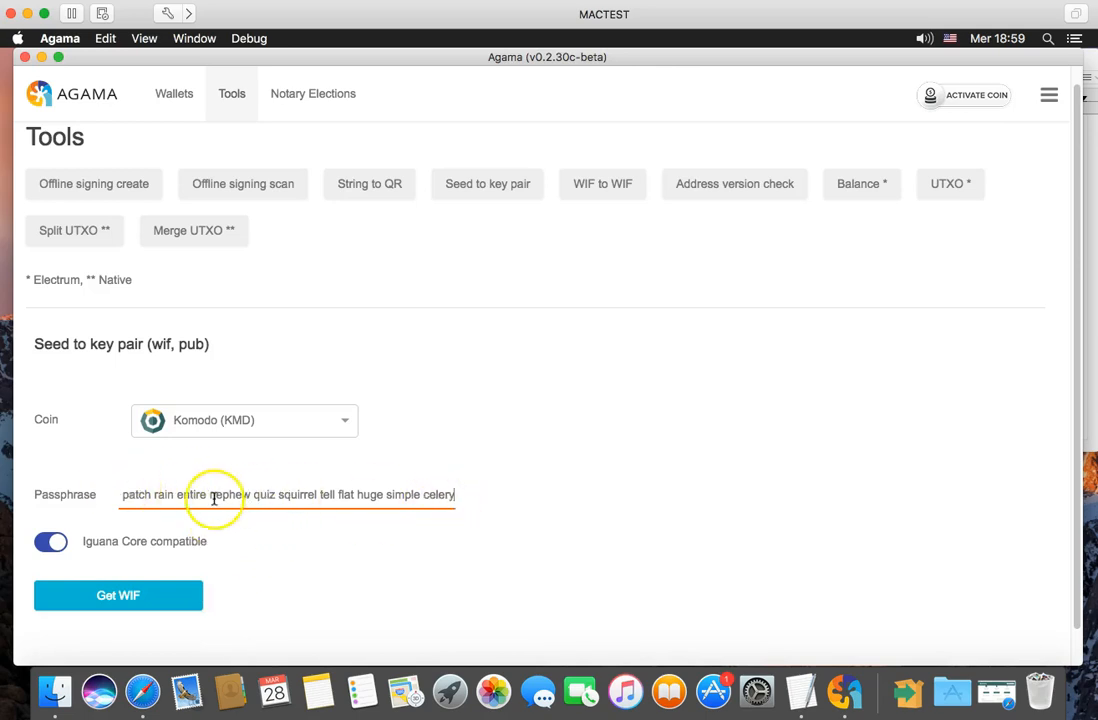
{"action": "left_click", "coordinate": [101, 597]}
{"action": "scroll", "coordinate": [250, 595], "scroll_direction": "down", "scroll_amount": 1}
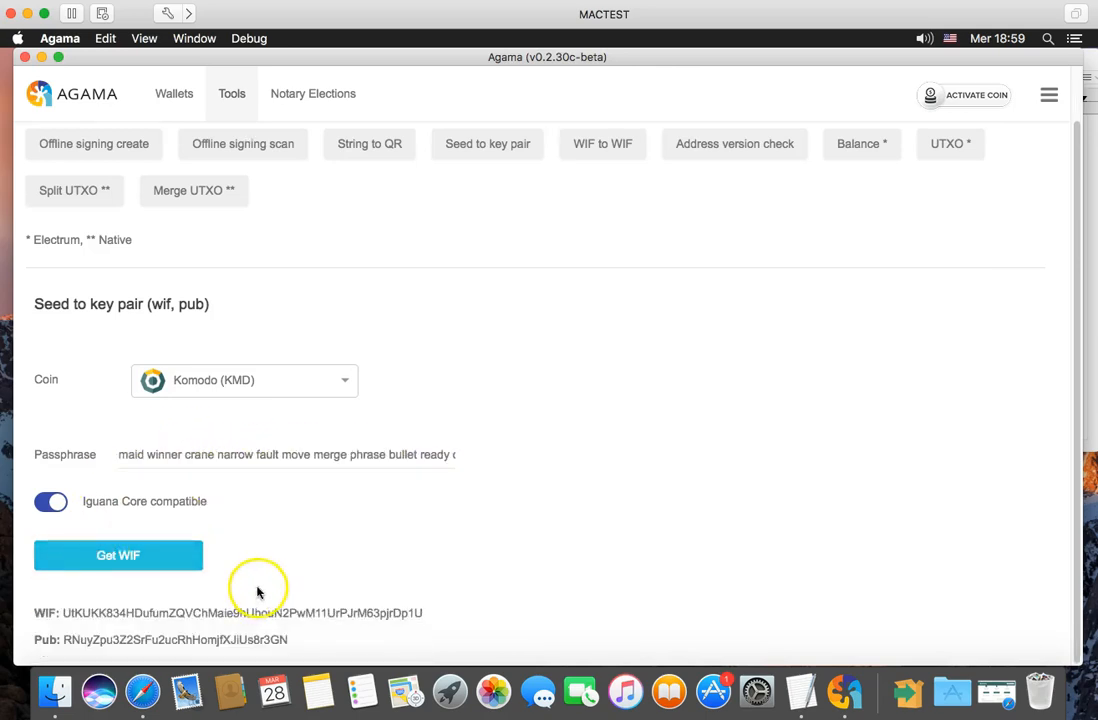
Copy the generated WIF key into the TextEdit document below the saved address, and minimize the document.
{"action": "double_click", "coordinate": [210, 612]}
{"action": "right_click", "coordinate": [211, 612]}
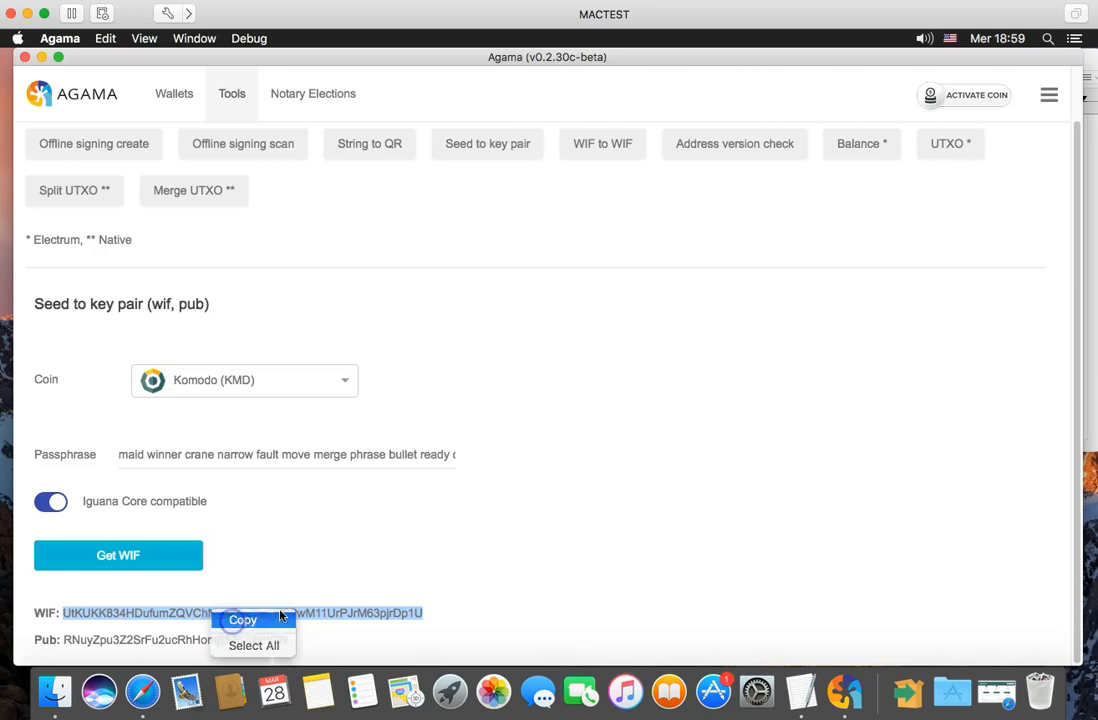
{"action": "left_click", "coordinate": [240, 620]}
{"action": "left_click", "coordinate": [798, 690]}
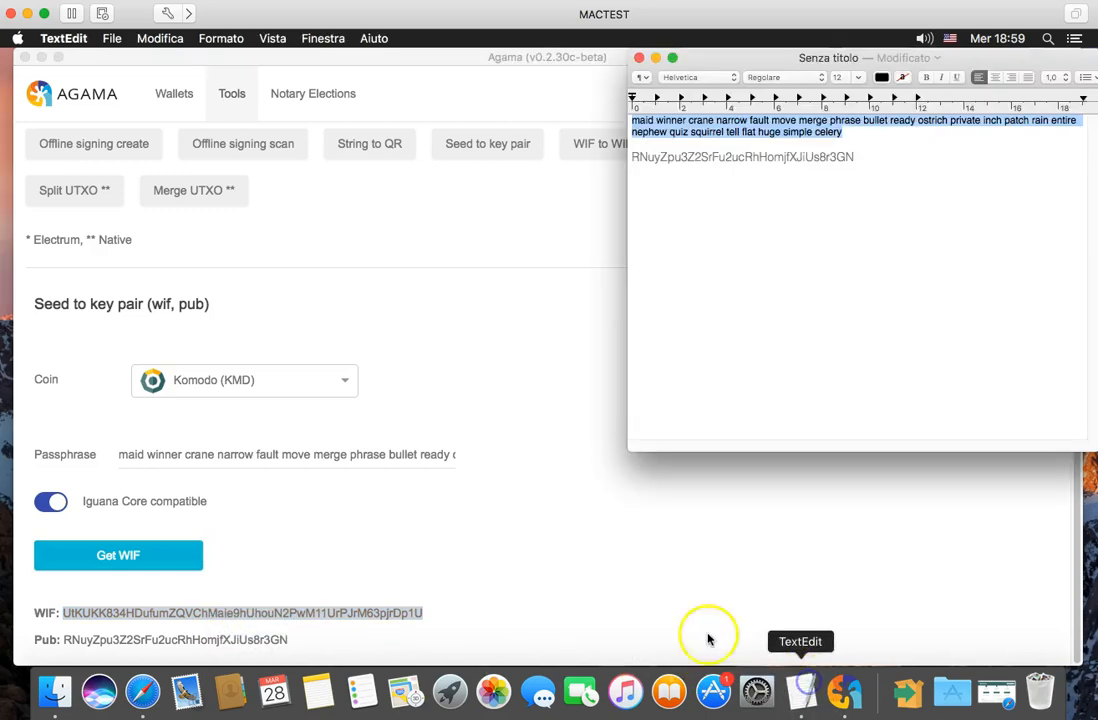
{"action": "left_click", "coordinate": [897, 247]}
{"action": "key", "text": "super+v"}
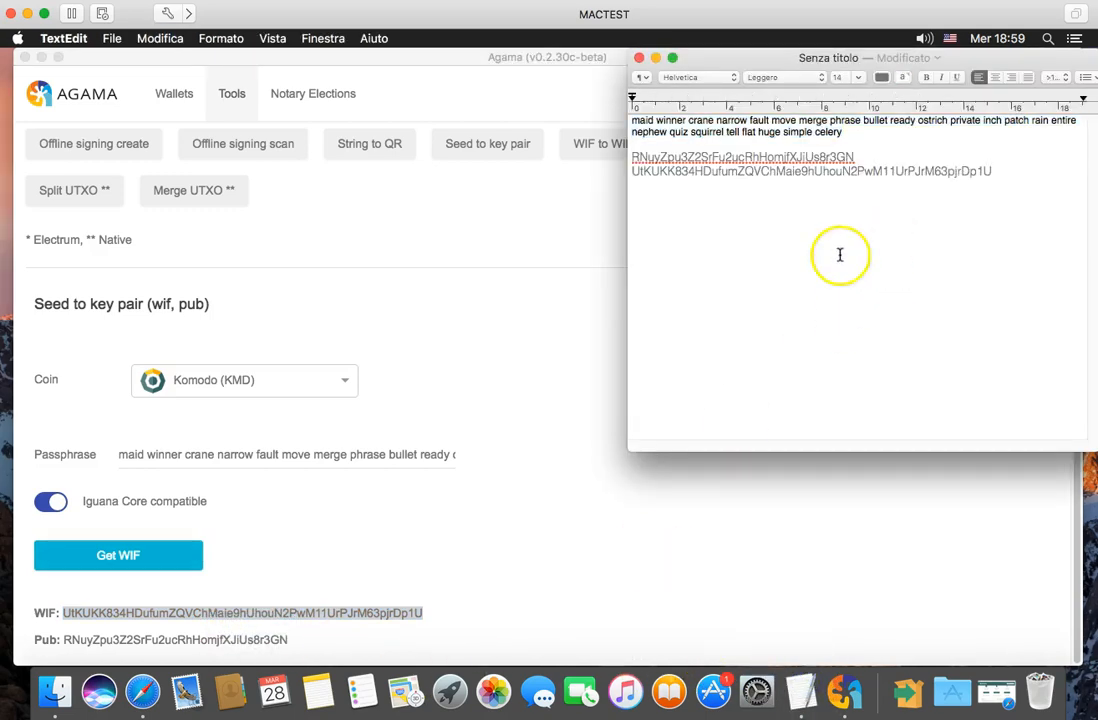
{"action": "double_click", "coordinate": [769, 172]}
{"action": "left_click_drag", "start_coordinate": [859, 160], "coordinate": [624, 151]}
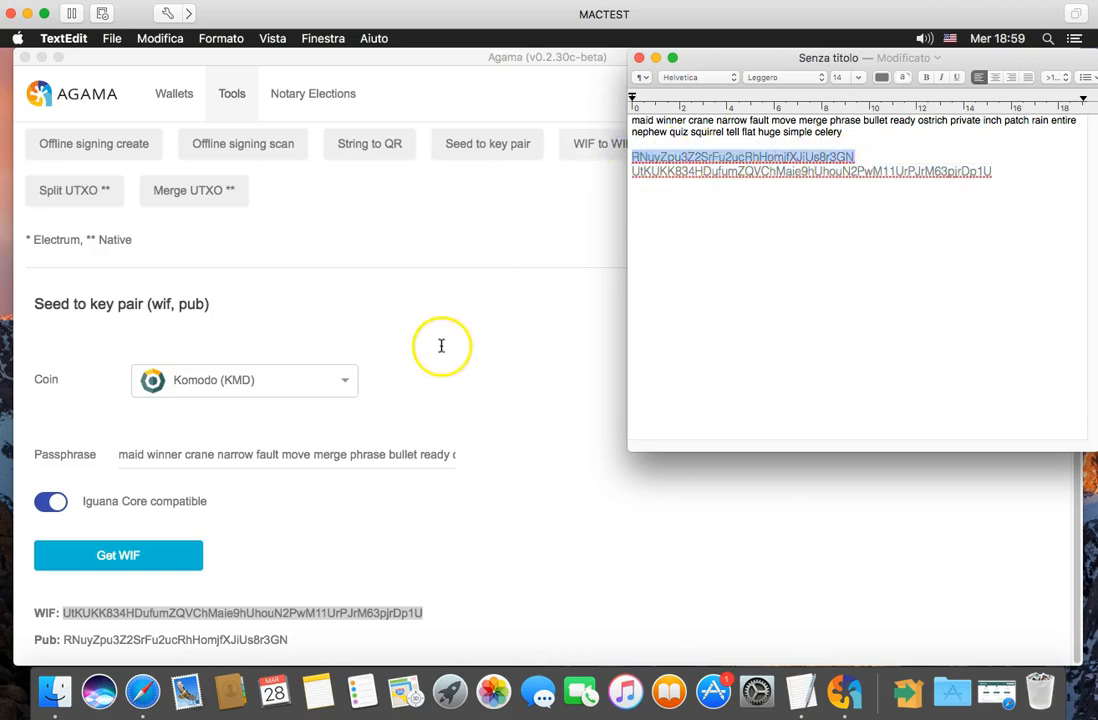
{"action": "left_click", "coordinate": [655, 58]}
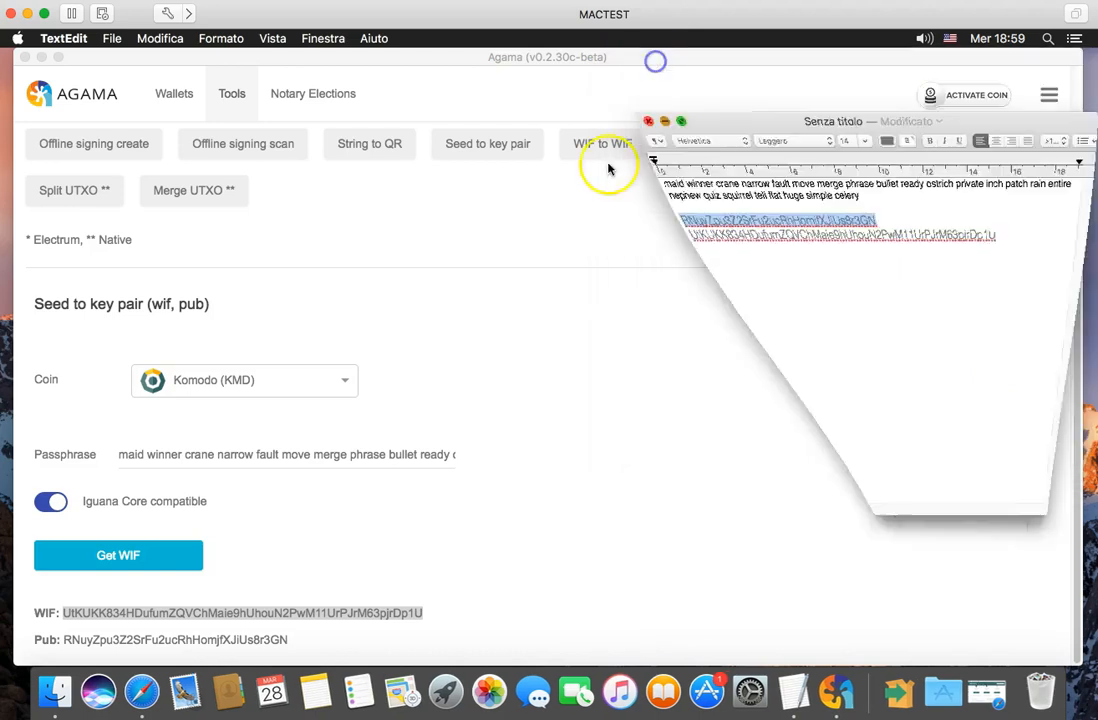
{"action": "left_click", "coordinate": [349, 383]}
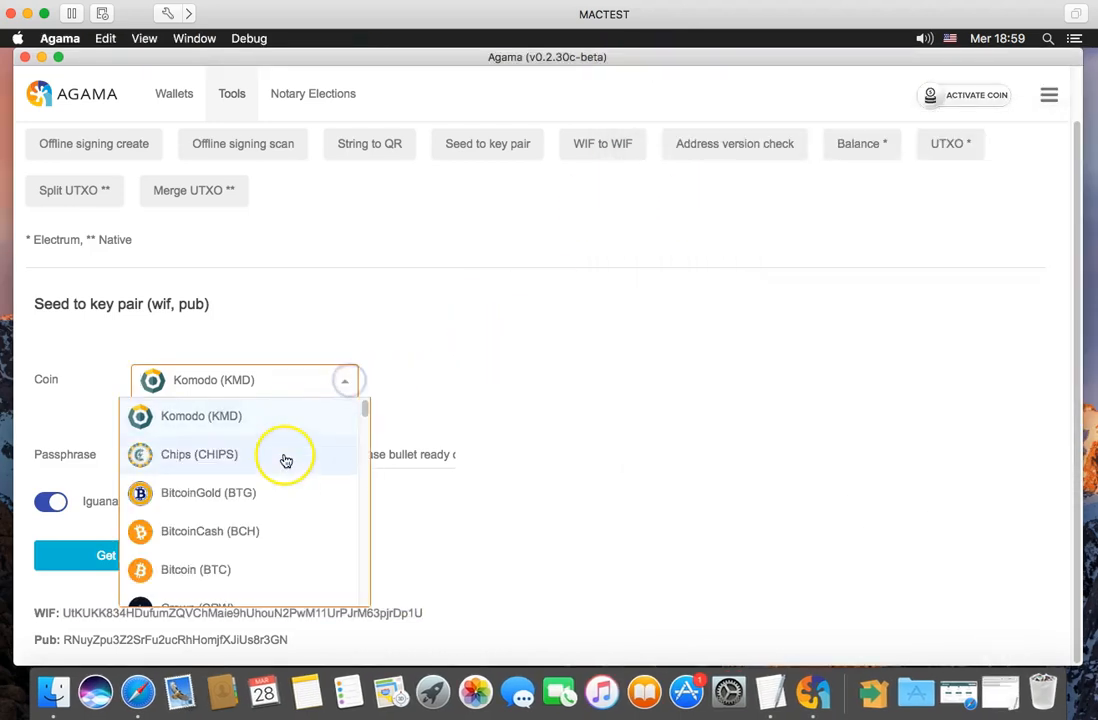
{"action": "scroll", "coordinate": [285, 459], "scroll_direction": "down", "scroll_amount": 5}
{"action": "scroll", "coordinate": [286, 459], "scroll_direction": "up", "scroll_amount": 3}
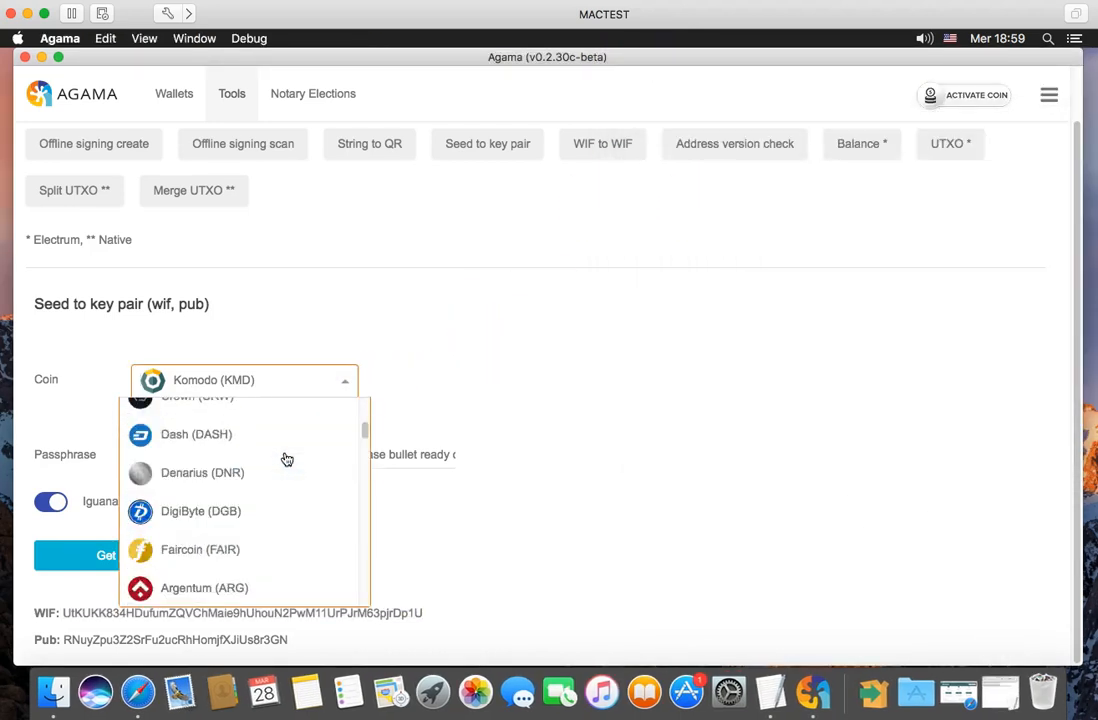
{"action": "left_click", "coordinate": [559, 434]}
Return to the wallets and activate the Dash (DASH) coin in Lite (SPV) Mode.
{"action": "left_click", "coordinate": [187, 95]}
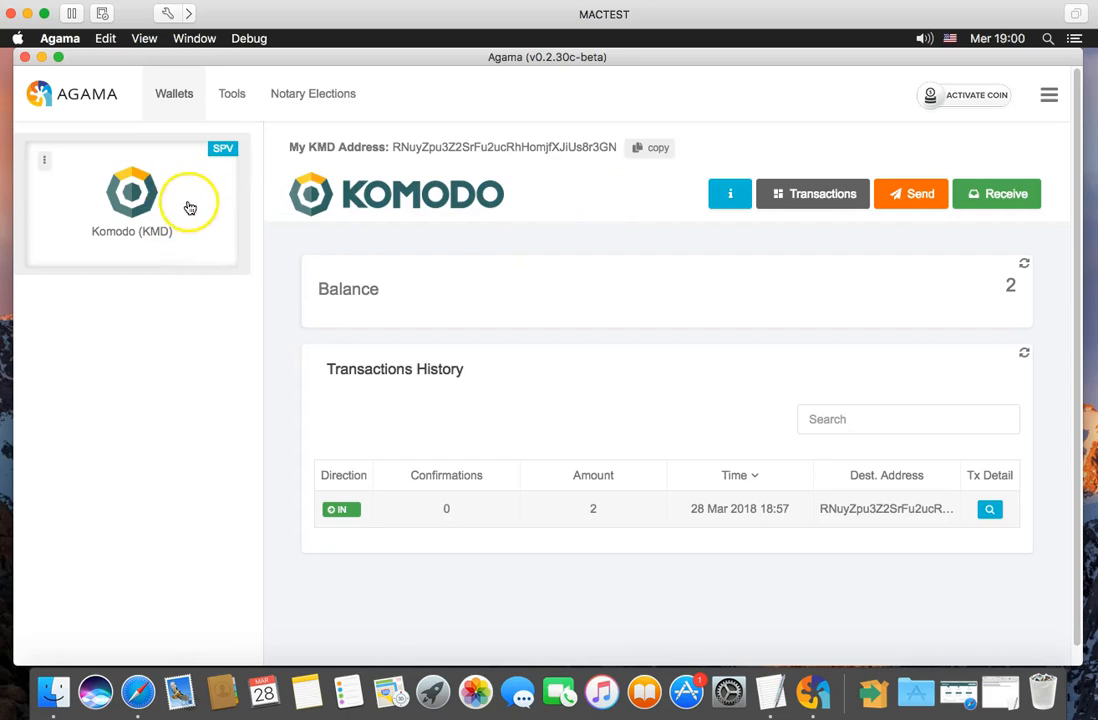
{"action": "left_click", "coordinate": [933, 95]}
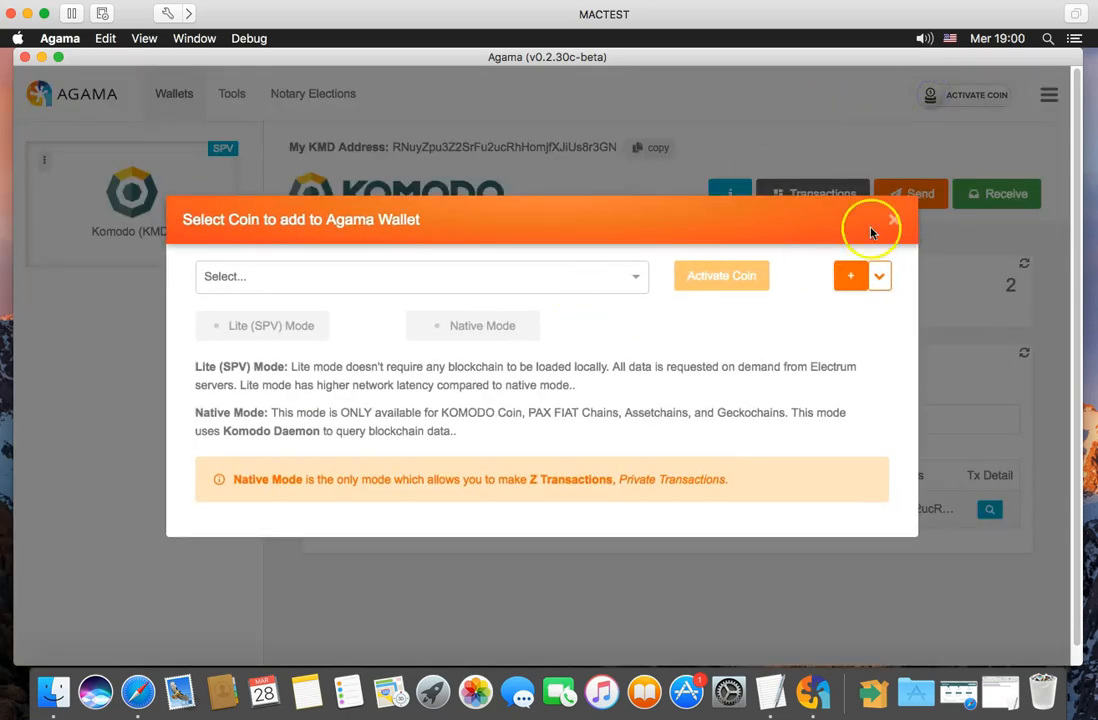
{"action": "left_click", "coordinate": [546, 279]}
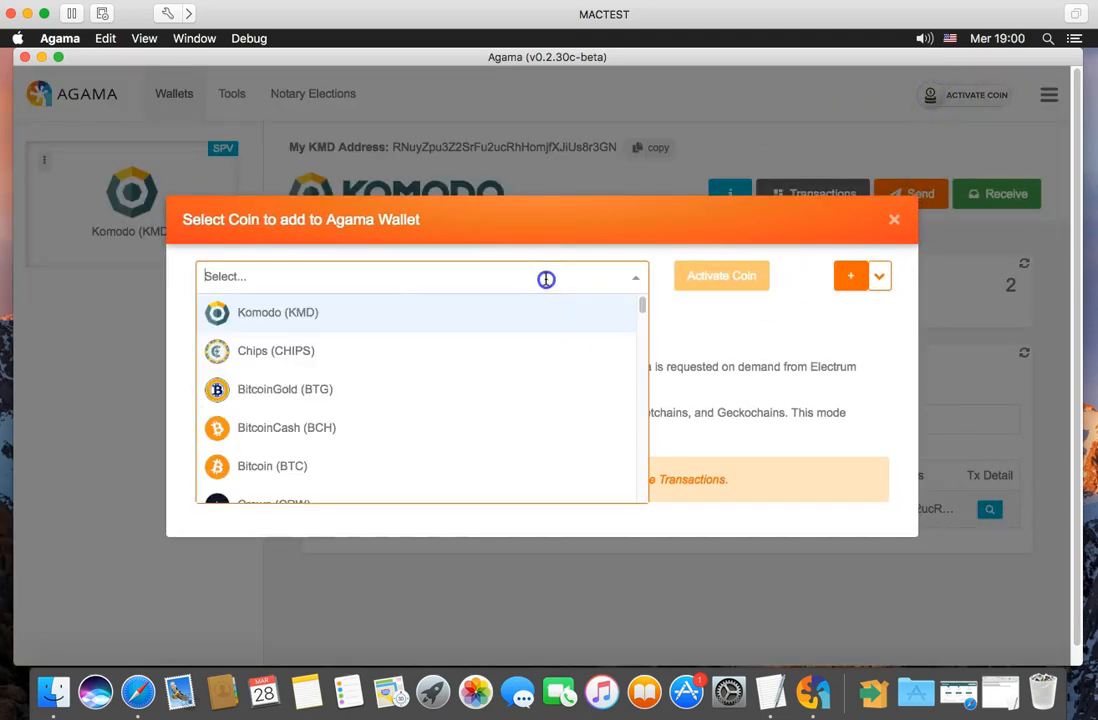
{"action": "scroll", "coordinate": [353, 392], "scroll_direction": "down", "scroll_amount": 4}
{"action": "scroll", "coordinate": [353, 392], "scroll_direction": "down", "scroll_amount": 2}
{"action": "scroll", "coordinate": [350, 392], "scroll_direction": "up", "scroll_amount": 1}
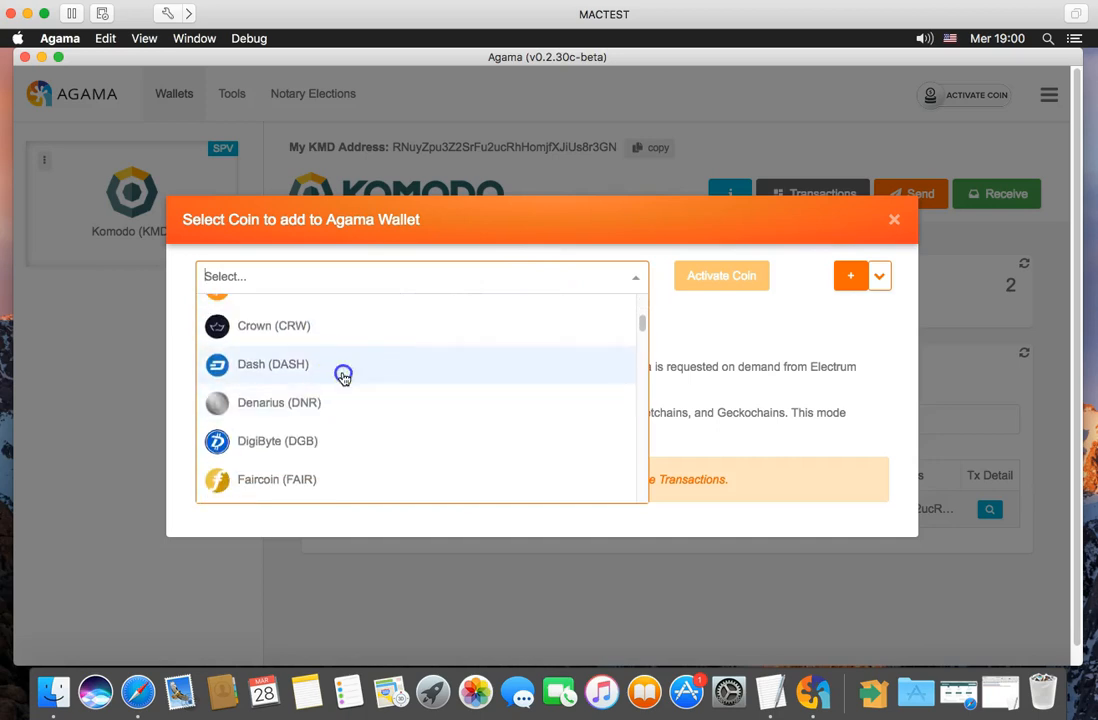
{"action": "left_click", "coordinate": [343, 376]}
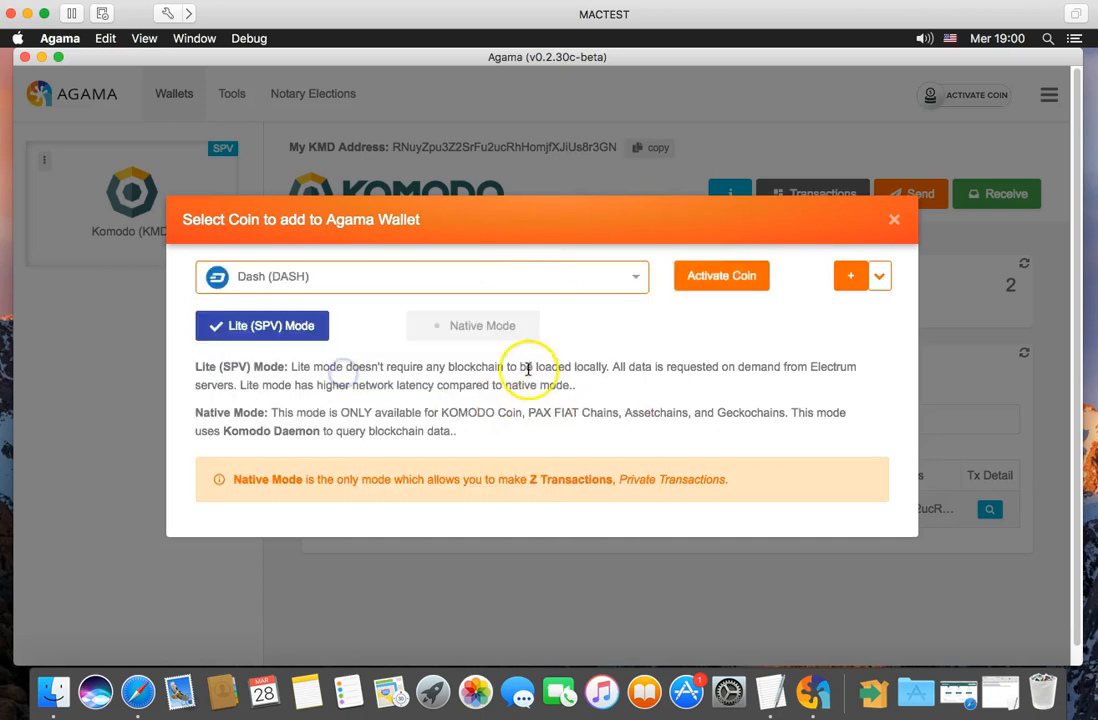
{"action": "left_click", "coordinate": [727, 277]}
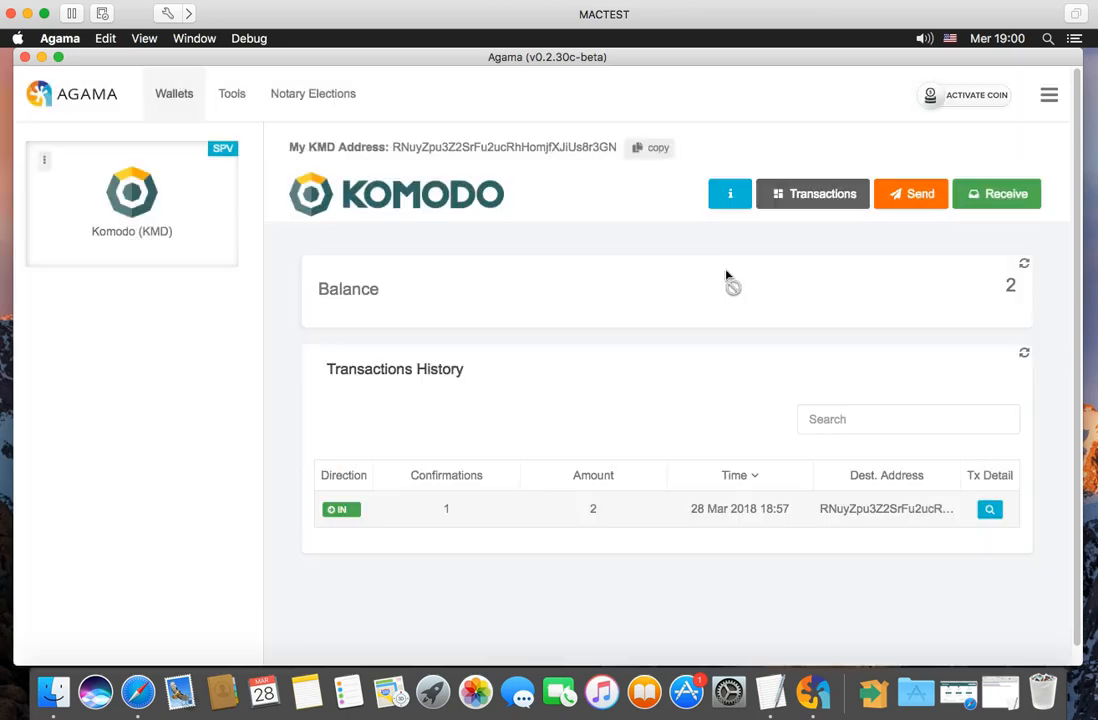
Activate the JUMBLR coin in Lite (SPV) Mode.
{"action": "left_click", "coordinate": [969, 100]}
{"action": "left_click", "coordinate": [336, 280]}
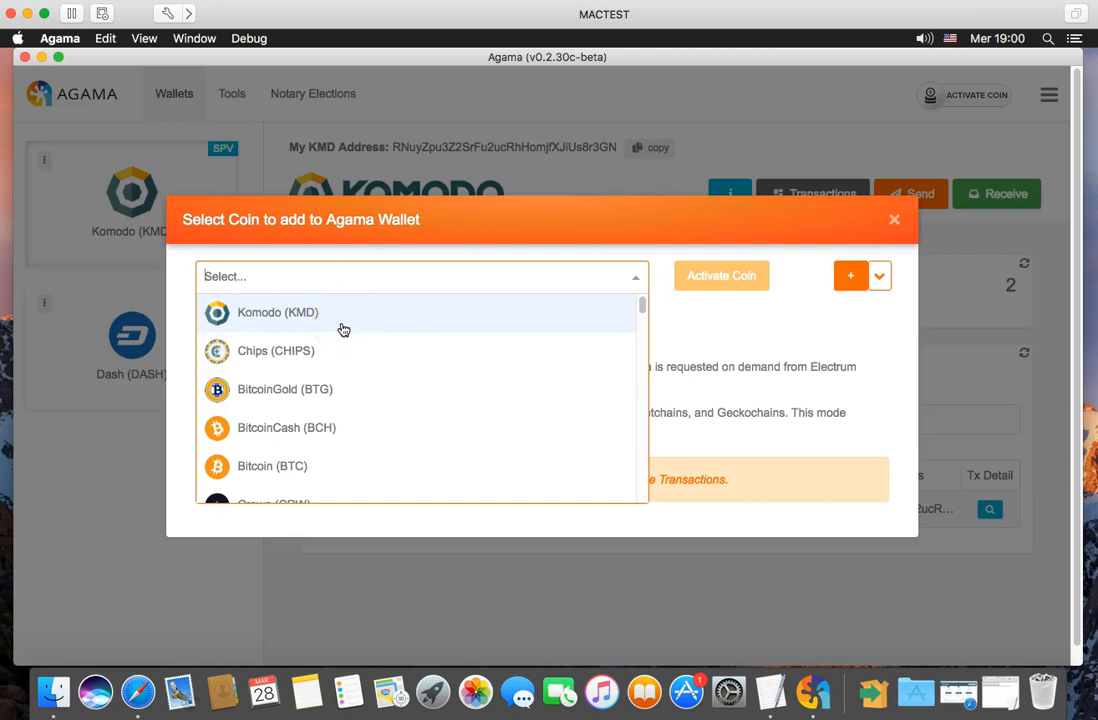
{"action": "type", "text": "jum"}
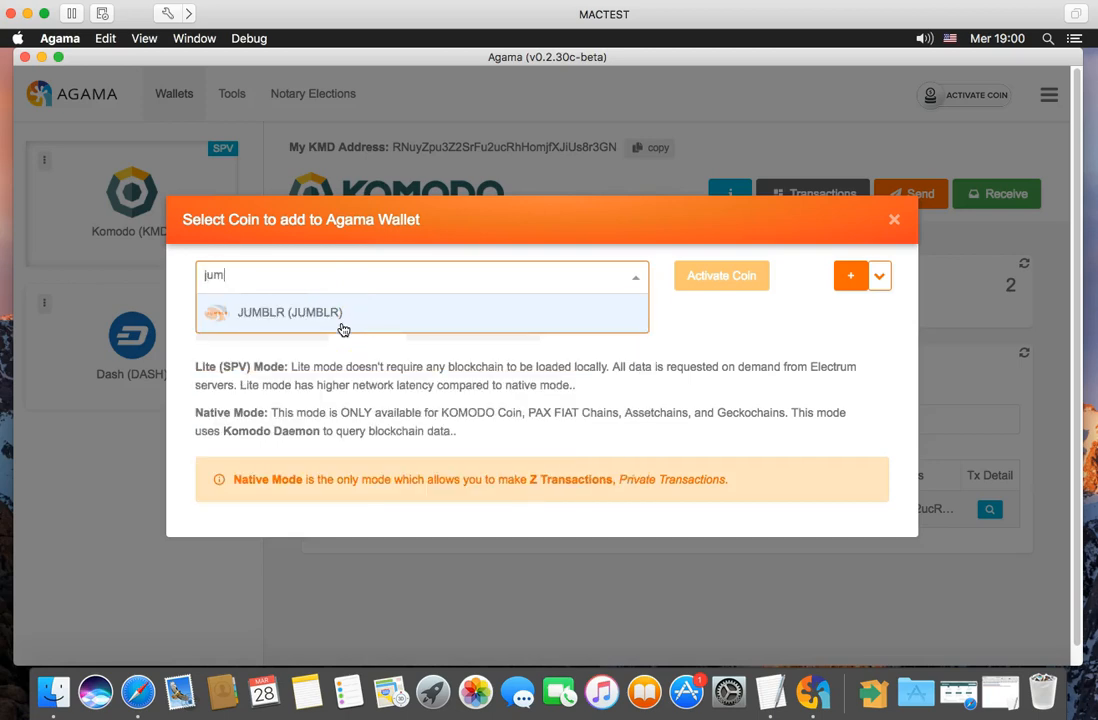
{"action": "left_click", "coordinate": [340, 313]}
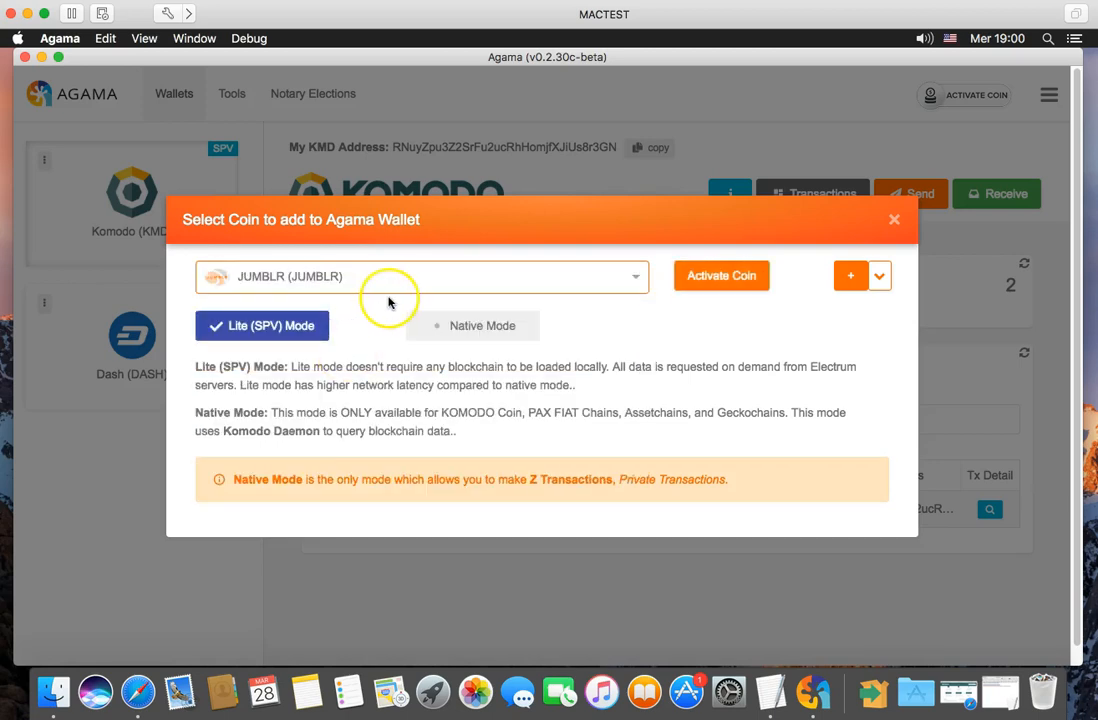
{"action": "left_click", "coordinate": [703, 283]}
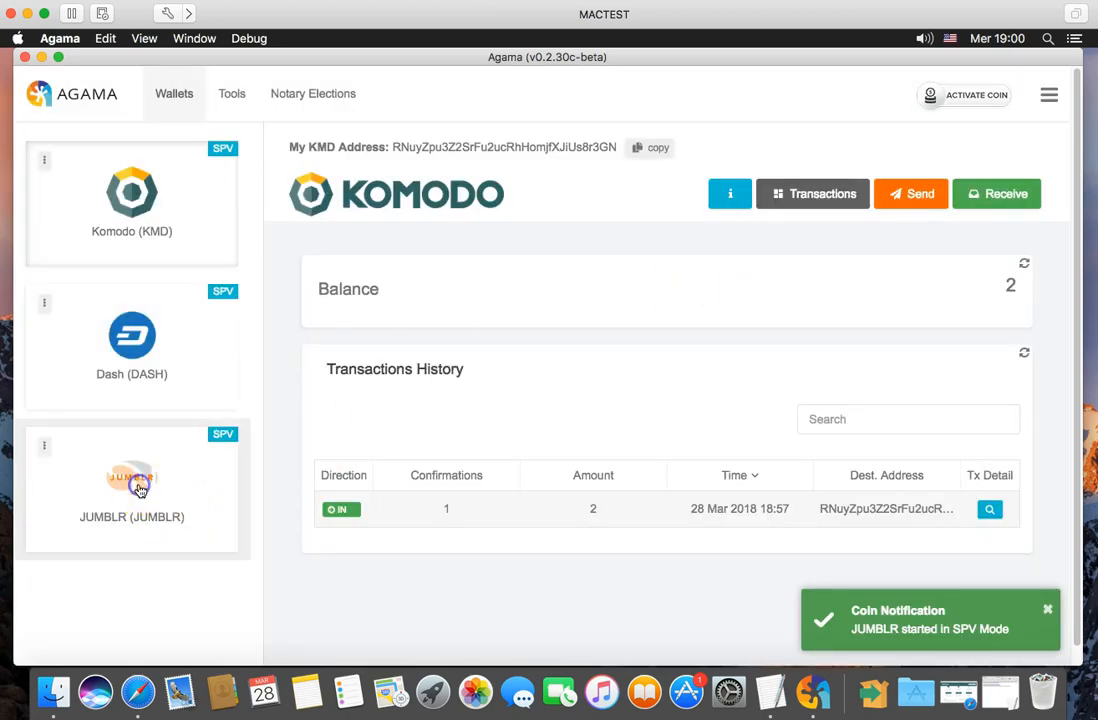
Check the receiving addresses of the JUMBLR and Dash wallets.
{"action": "left_click", "coordinate": [139, 488]}
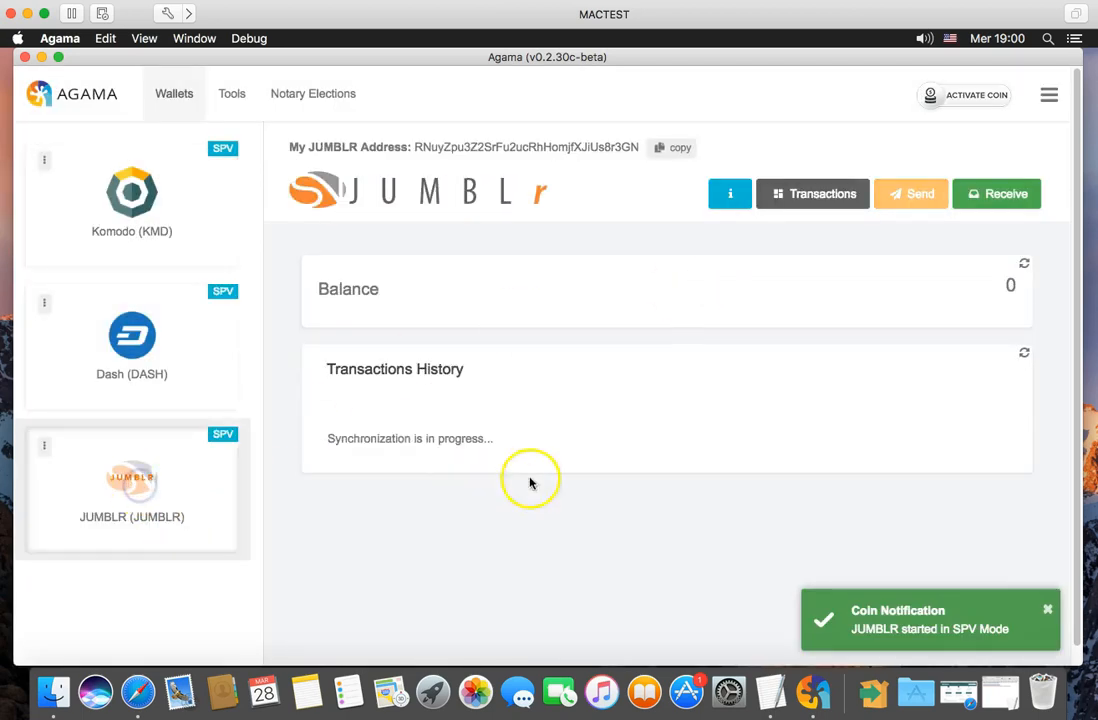
{"action": "double_click", "coordinate": [479, 145]}
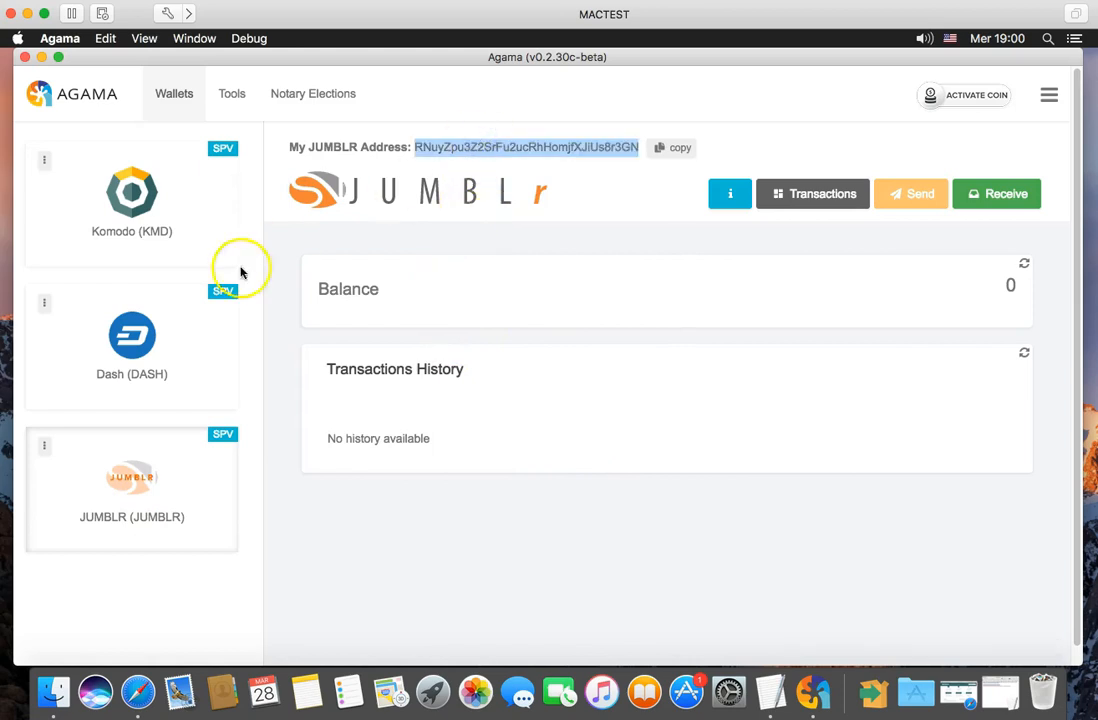
{"action": "left_click", "coordinate": [160, 305]}
{"action": "double_click", "coordinate": [497, 148]}
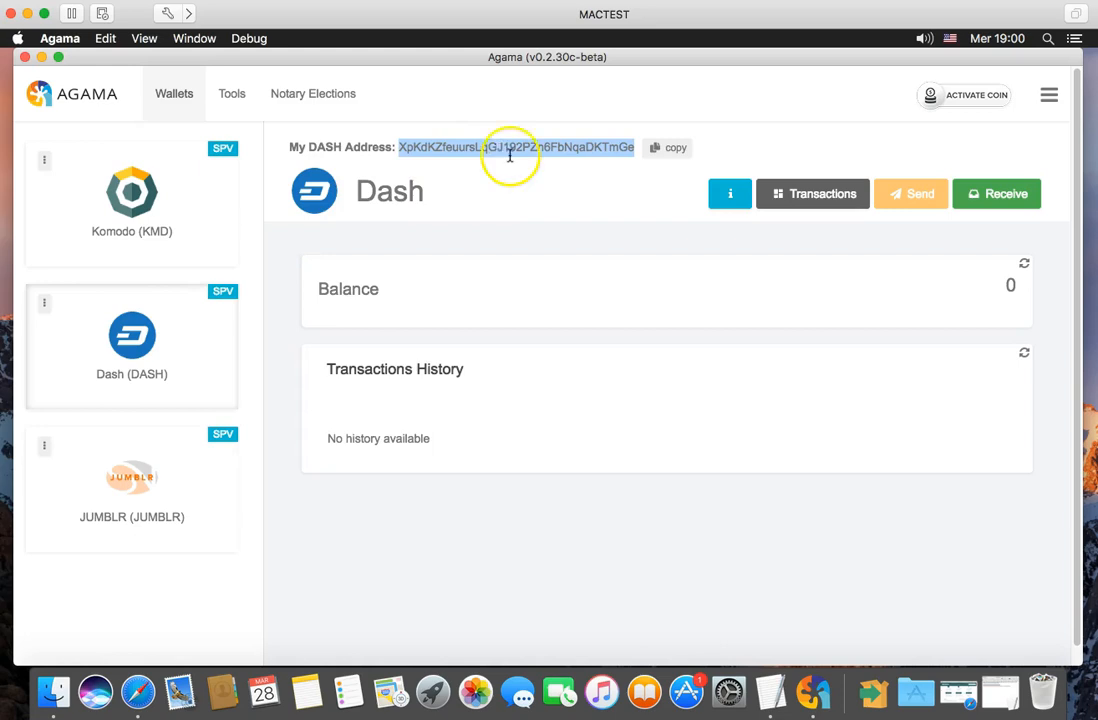
Reopen the Seed to key pair tool and choose Dash (DASH) as the coin.
{"action": "left_click", "coordinate": [231, 93]}
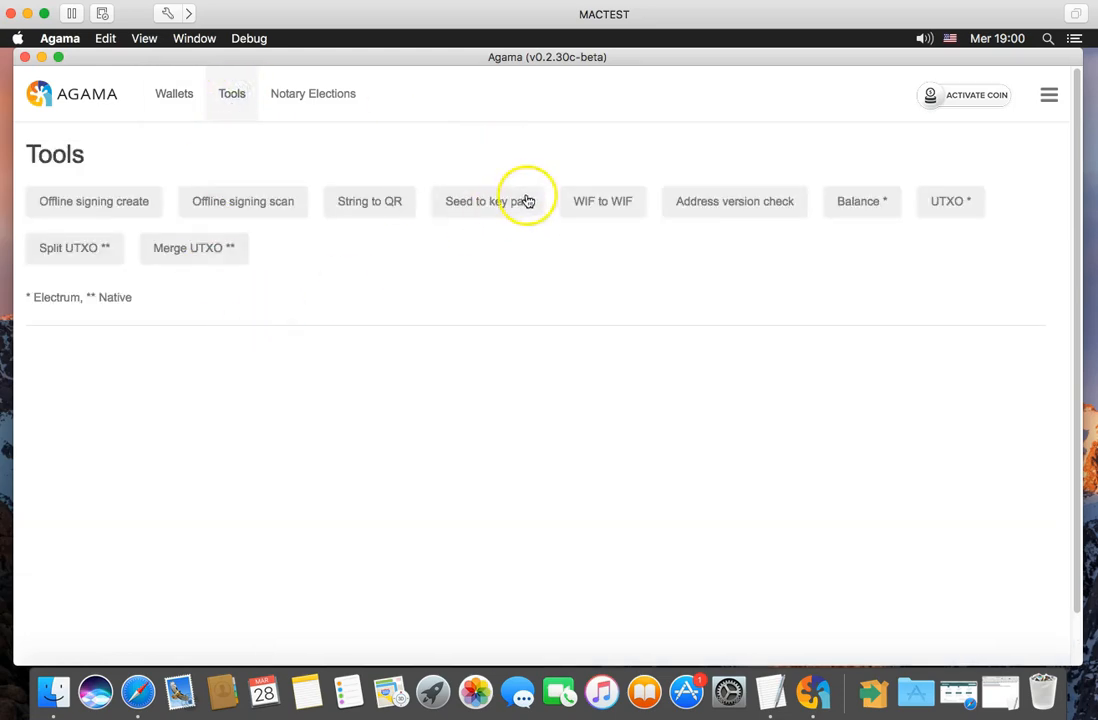
{"action": "left_click", "coordinate": [493, 209]}
{"action": "left_click", "coordinate": [261, 449]}
{"action": "type", "text": "da"}
{"action": "left_click", "coordinate": [252, 482]}
Try to paste the wallet seed from the clipboard as the passphrase.
{"action": "right_click", "coordinate": [207, 516]}
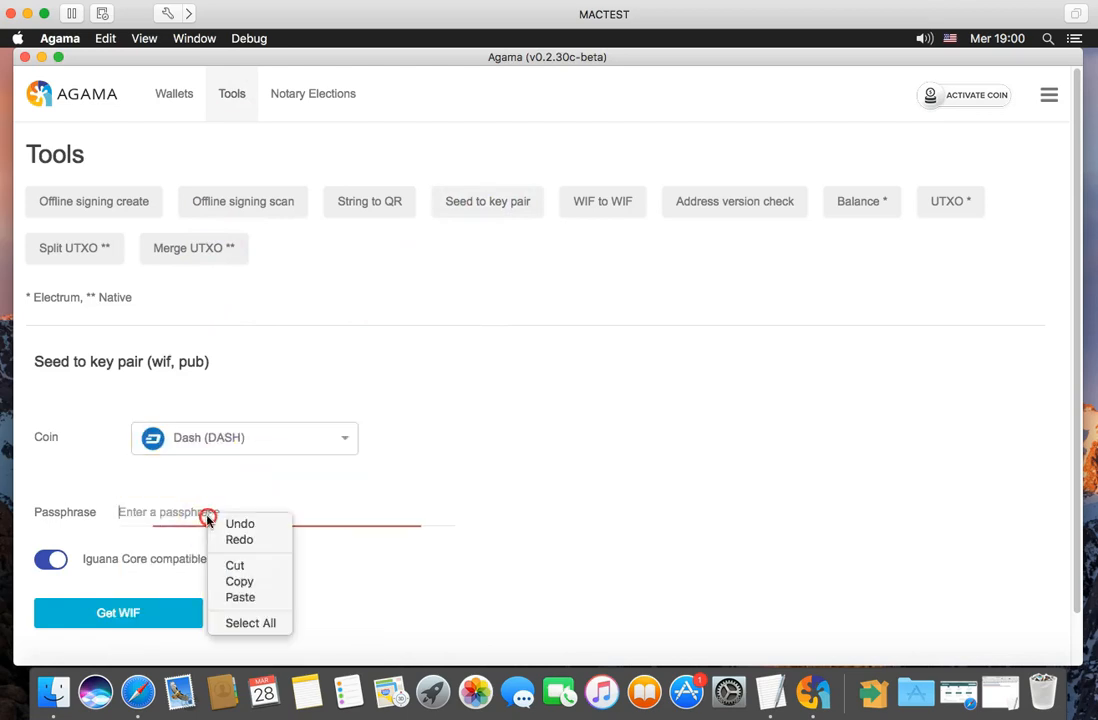
{"action": "left_click", "coordinate": [245, 597]}
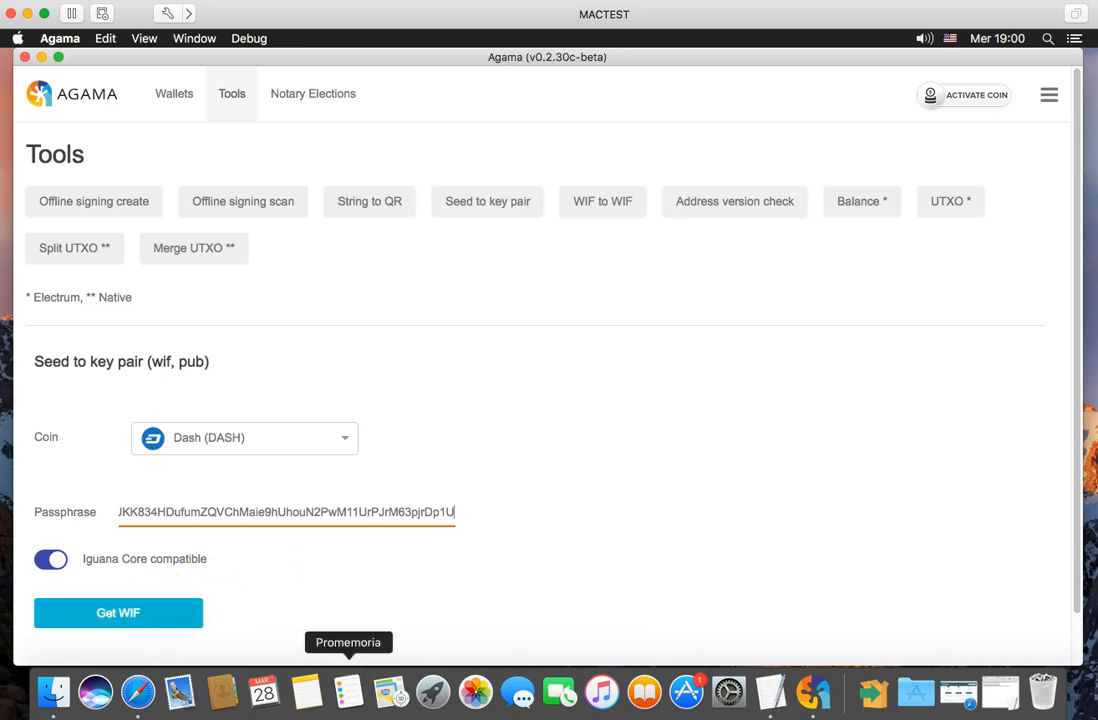
{"action": "left_click", "coordinate": [1080, 717]}
{"action": "left_click", "coordinate": [906, 226]}
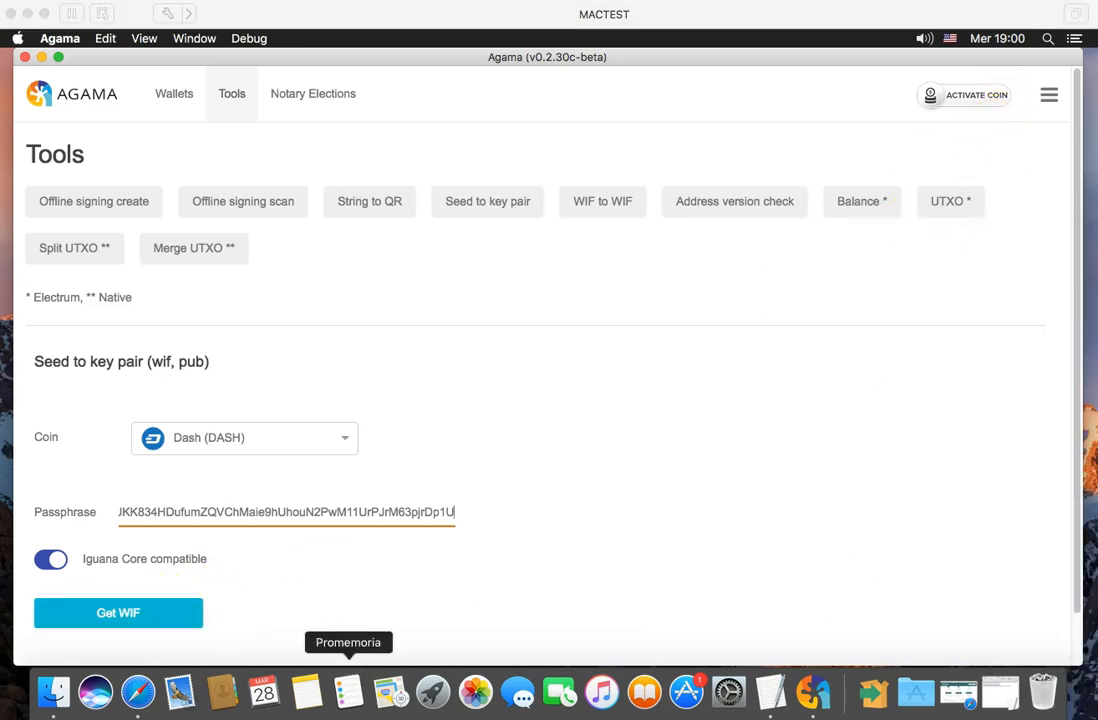
Restore the minimized TextEdit document and copy the wallet seed from it.
{"action": "left_click", "coordinate": [1000, 690]}
{"action": "left_click", "coordinate": [885, 145]}
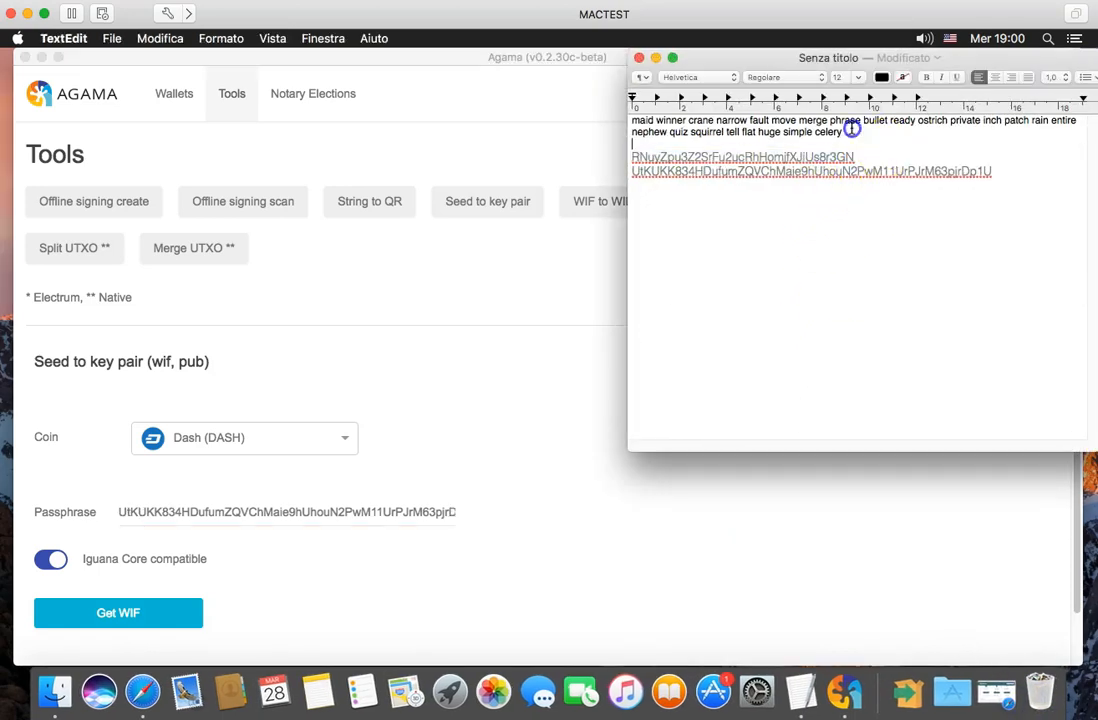
{"action": "left_click_drag", "start_coordinate": [851, 128], "coordinate": [643, 124]}
{"action": "right_click", "coordinate": [645, 123]}
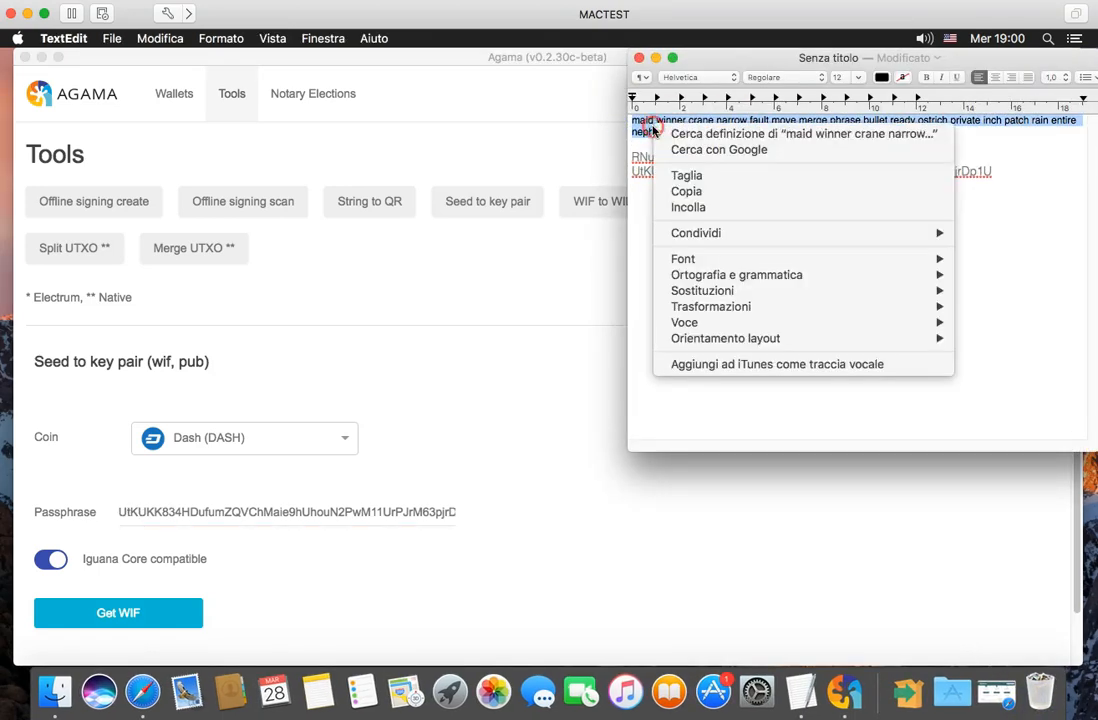
{"action": "left_click", "coordinate": [680, 188]}
Replace the passphrase with the copied wallet seed and generate the Dash WIF and public address.
{"action": "triple_click", "coordinate": [240, 508]}
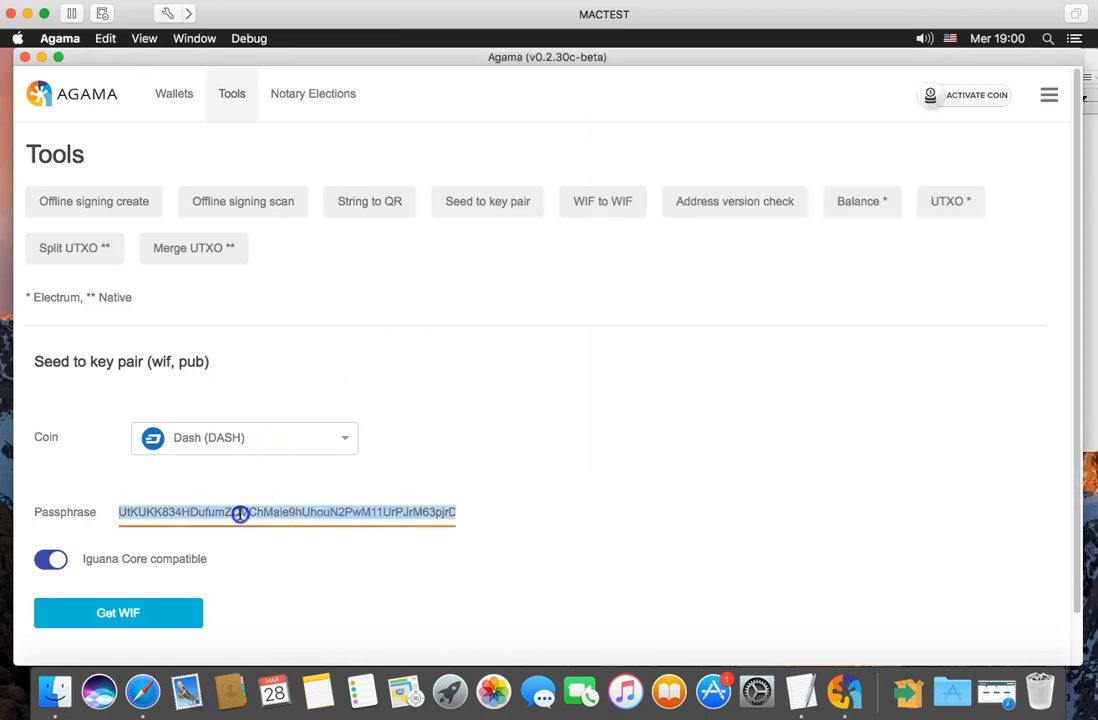
{"action": "right_click", "coordinate": [238, 512]}
{"action": "left_click", "coordinate": [298, 595]}
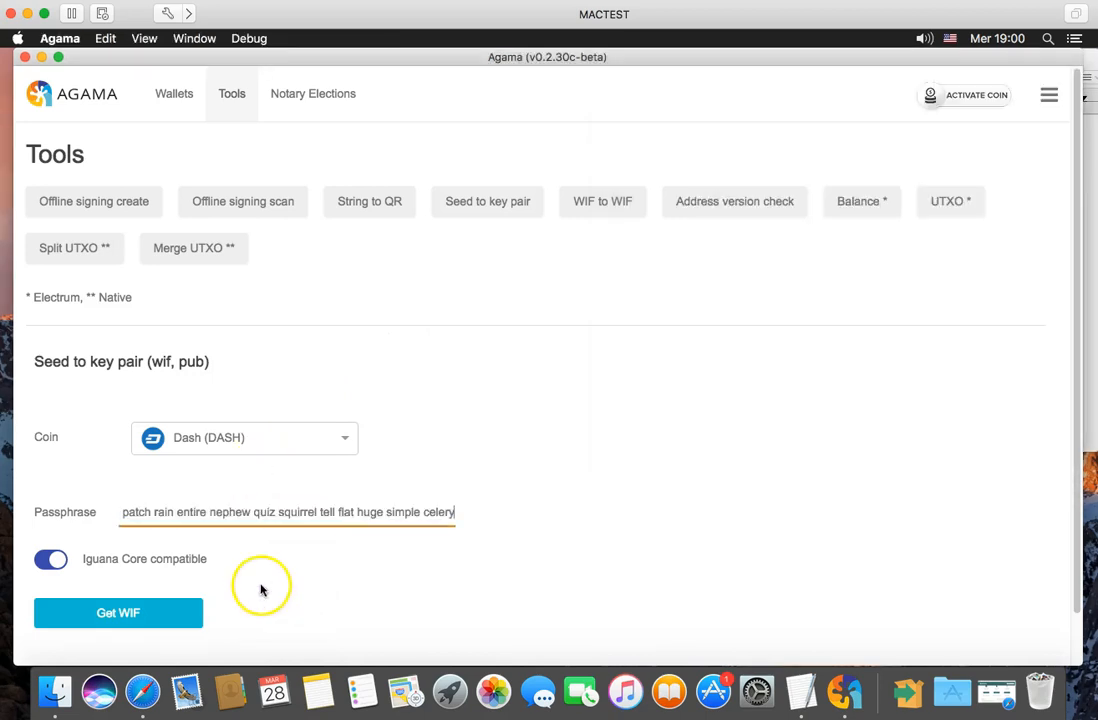
{"action": "left_click", "coordinate": [157, 617]}
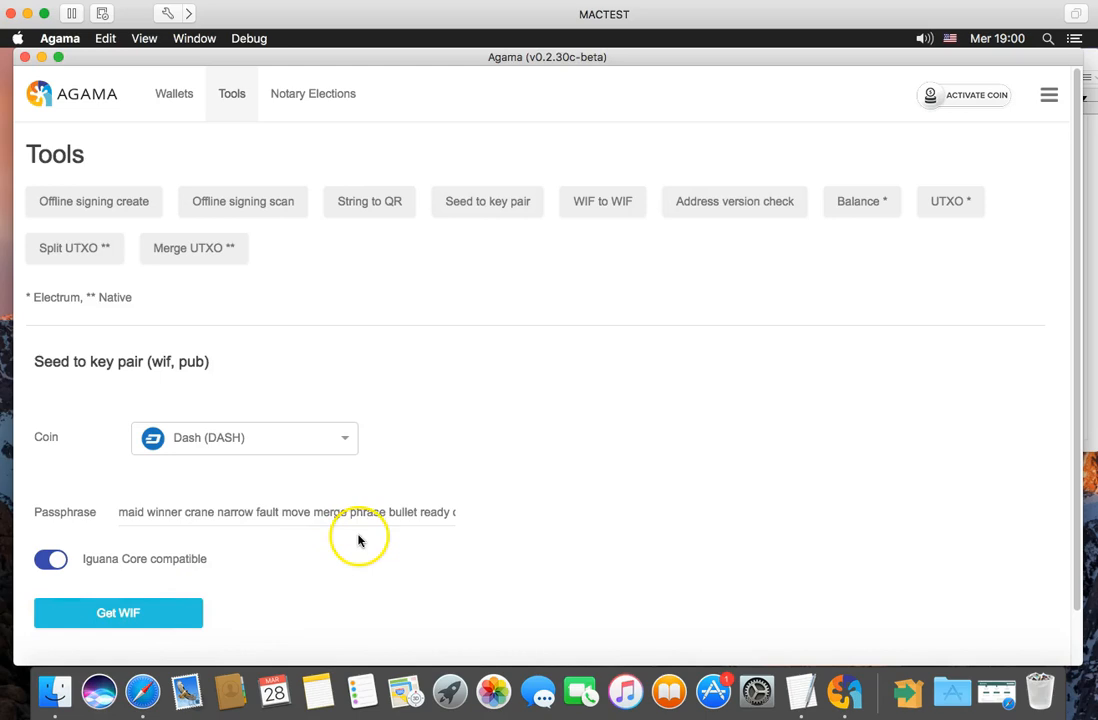
{"action": "scroll", "coordinate": [295, 525], "scroll_direction": "down", "scroll_amount": 3}
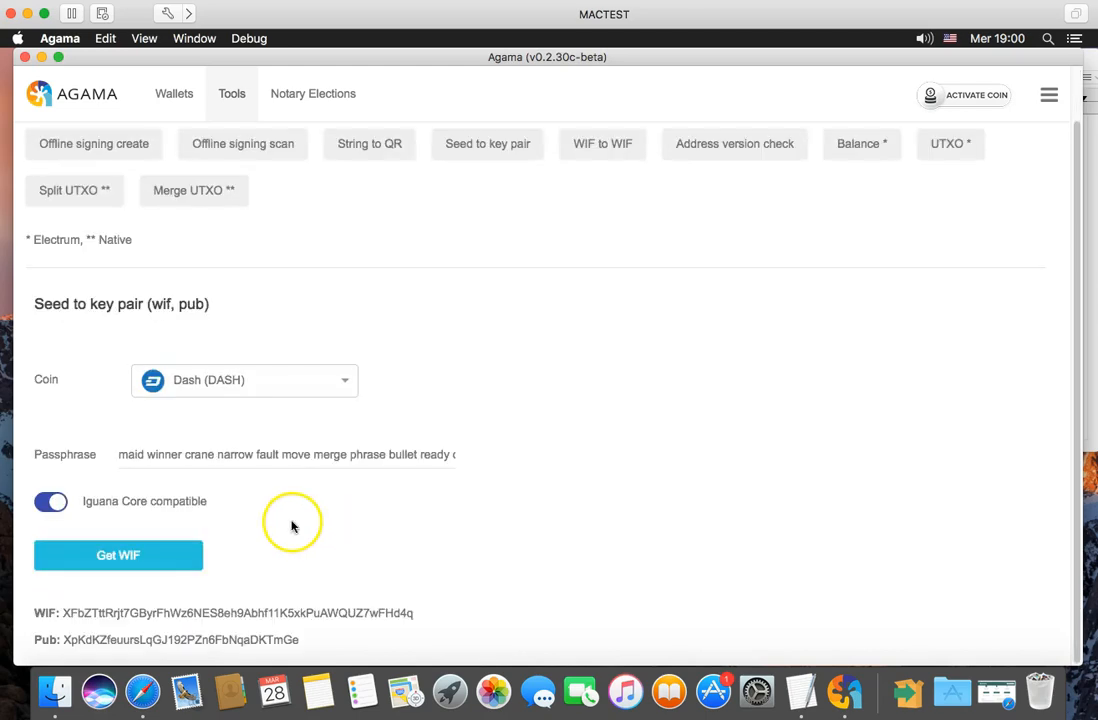
Open the details of the Komodo wallet's received transaction and copy the receiving address from them.
{"action": "double_click", "coordinate": [187, 614]}
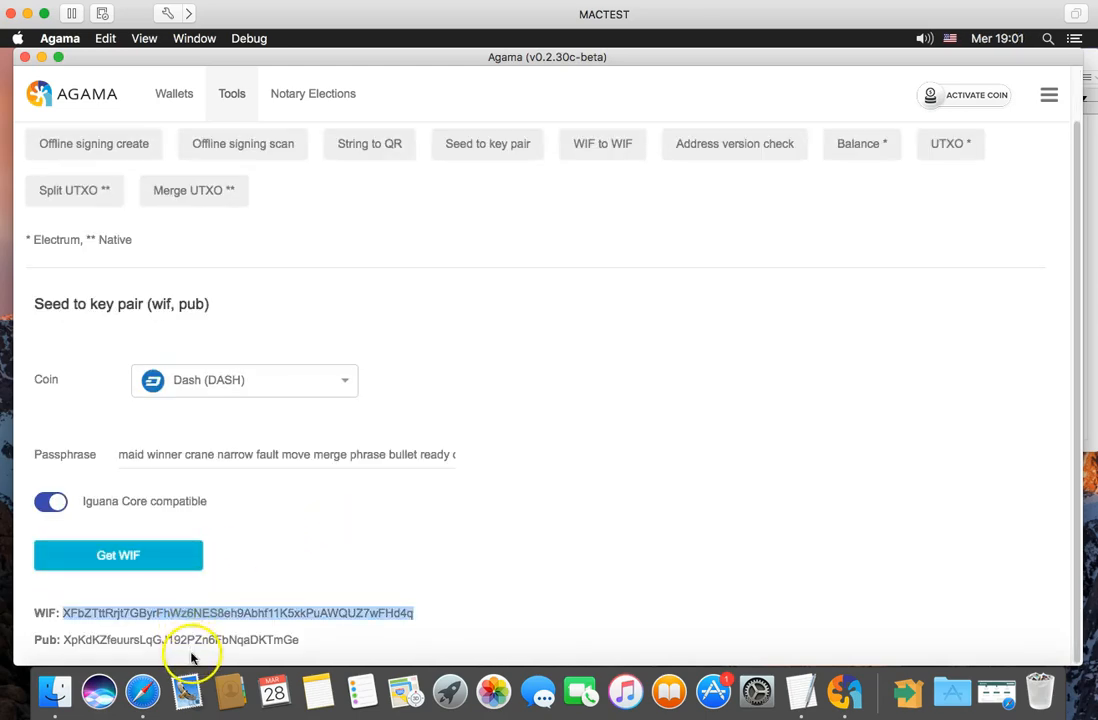
{"action": "scroll", "coordinate": [275, 570], "scroll_direction": "up", "scroll_amount": 2}
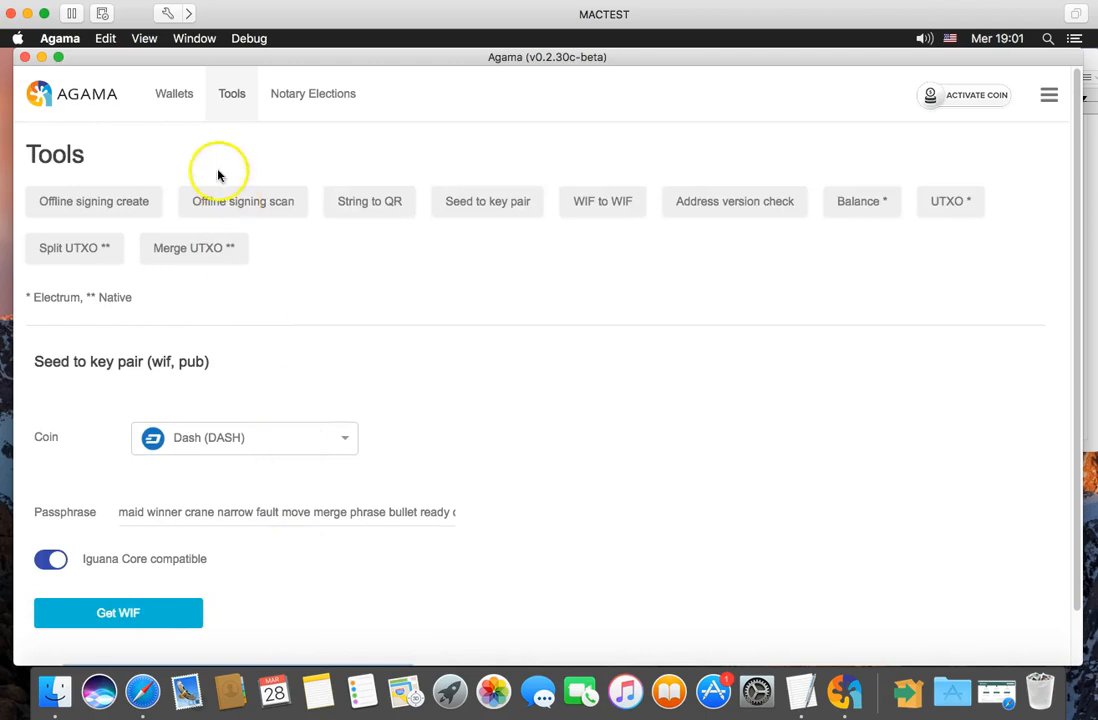
{"action": "left_click", "coordinate": [177, 106]}
{"action": "left_click", "coordinate": [125, 175]}
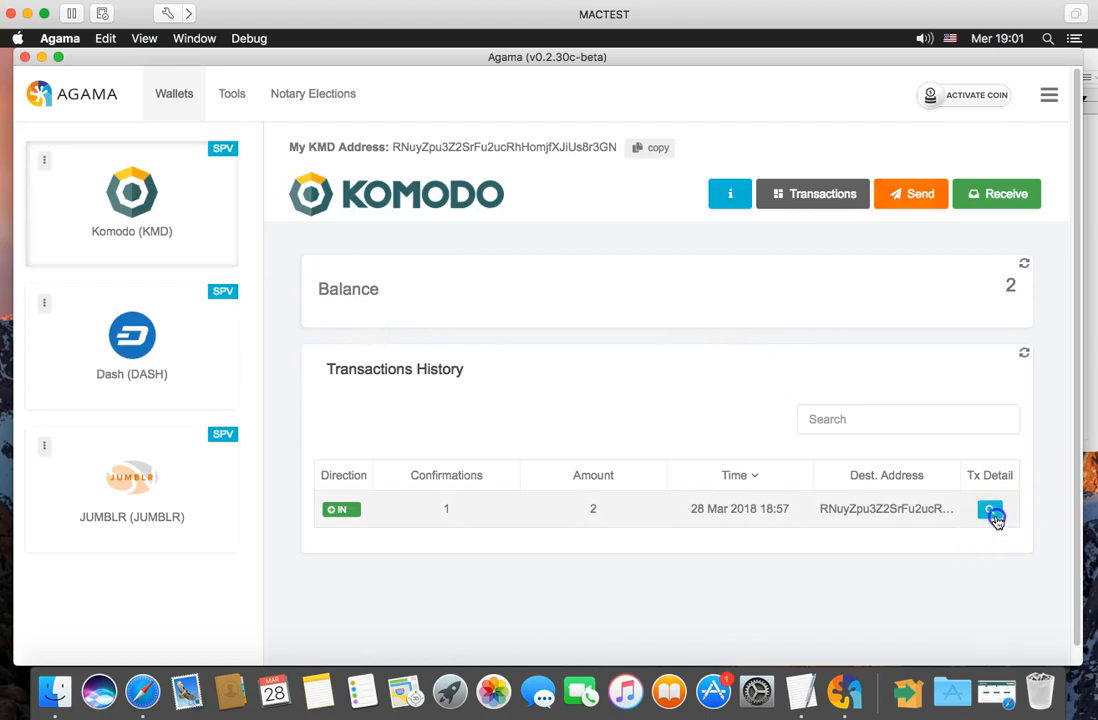
{"action": "left_click", "coordinate": [990, 512]}
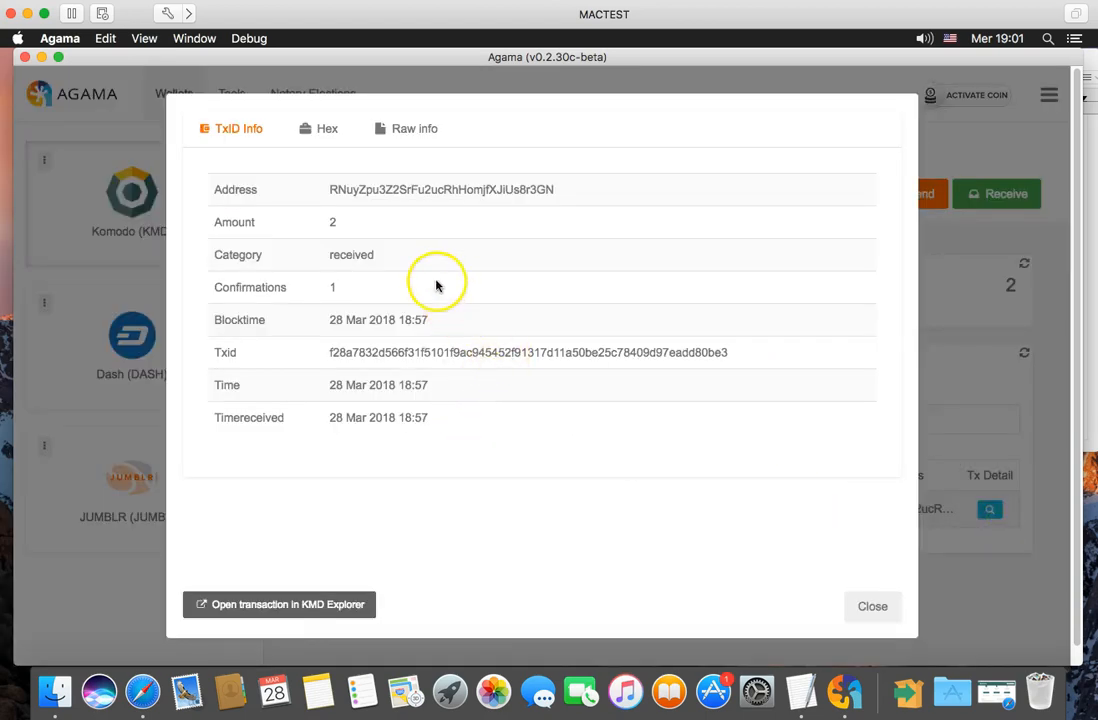
{"action": "right_click", "coordinate": [429, 191]}
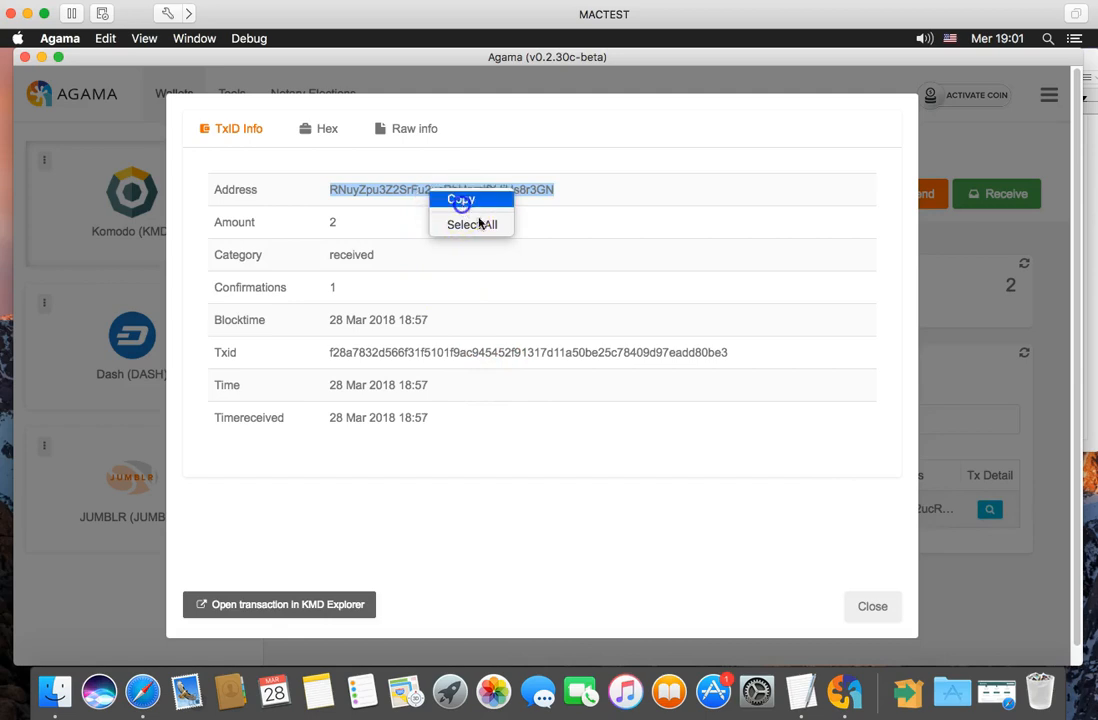
{"action": "left_click", "coordinate": [461, 200]}
{"action": "left_click", "coordinate": [880, 602]}
Fill in the Komodo send form with the copied address as recipient and an amount of 1.9 KMD.
{"action": "left_click", "coordinate": [917, 206]}
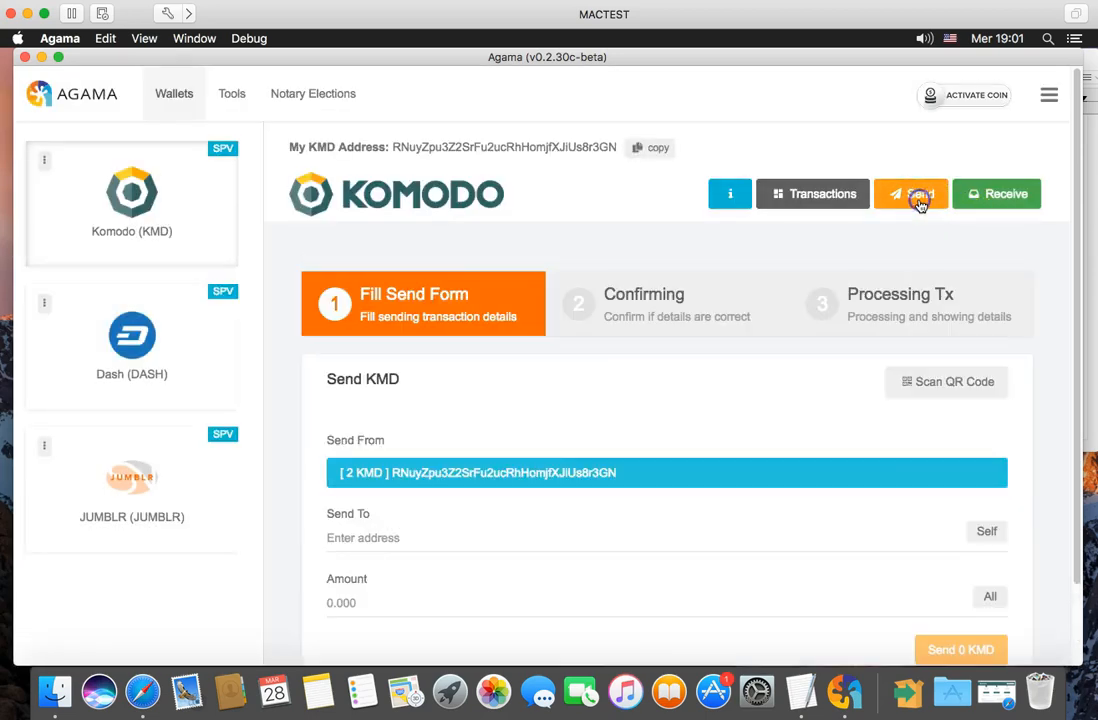
{"action": "scroll", "coordinate": [480, 510], "scroll_direction": "down", "scroll_amount": 2}
{"action": "left_click", "coordinate": [440, 457]}
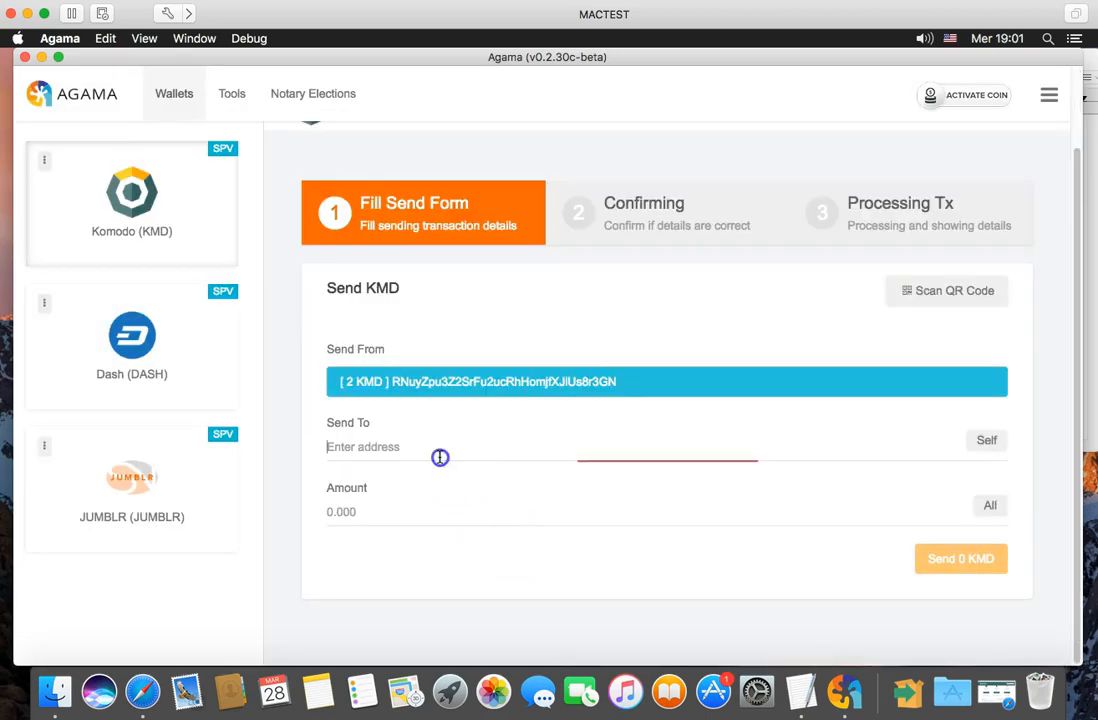
{"action": "right_click", "coordinate": [440, 457]}
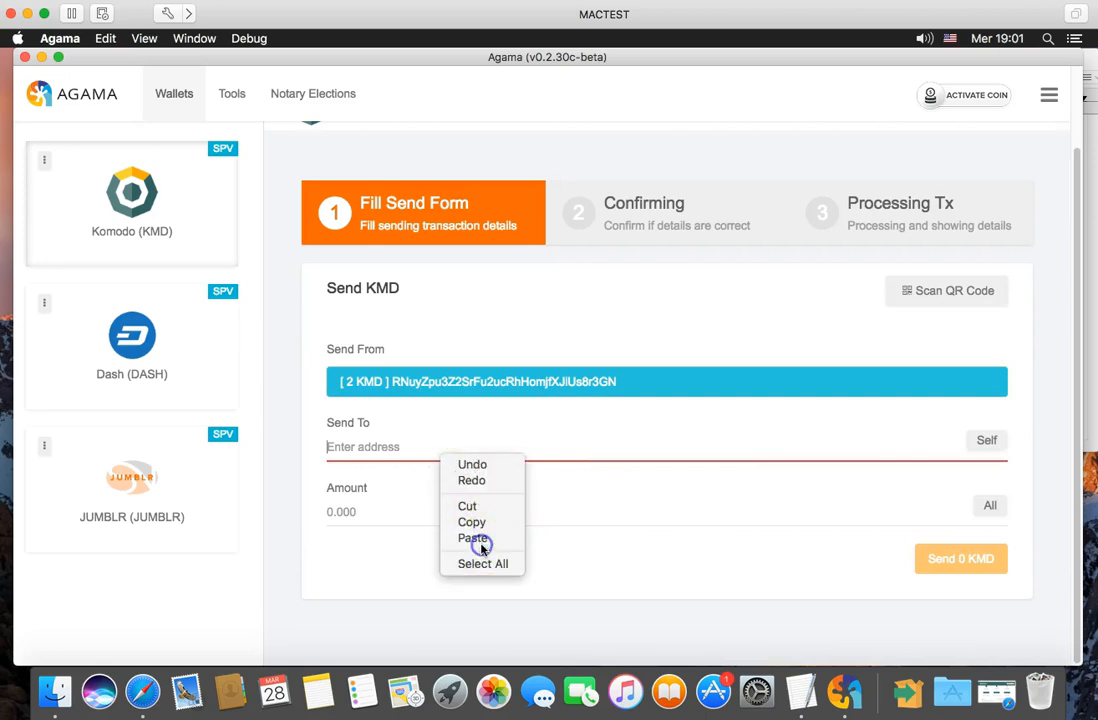
{"action": "left_click", "coordinate": [480, 534]}
{"action": "left_click", "coordinate": [353, 505]}
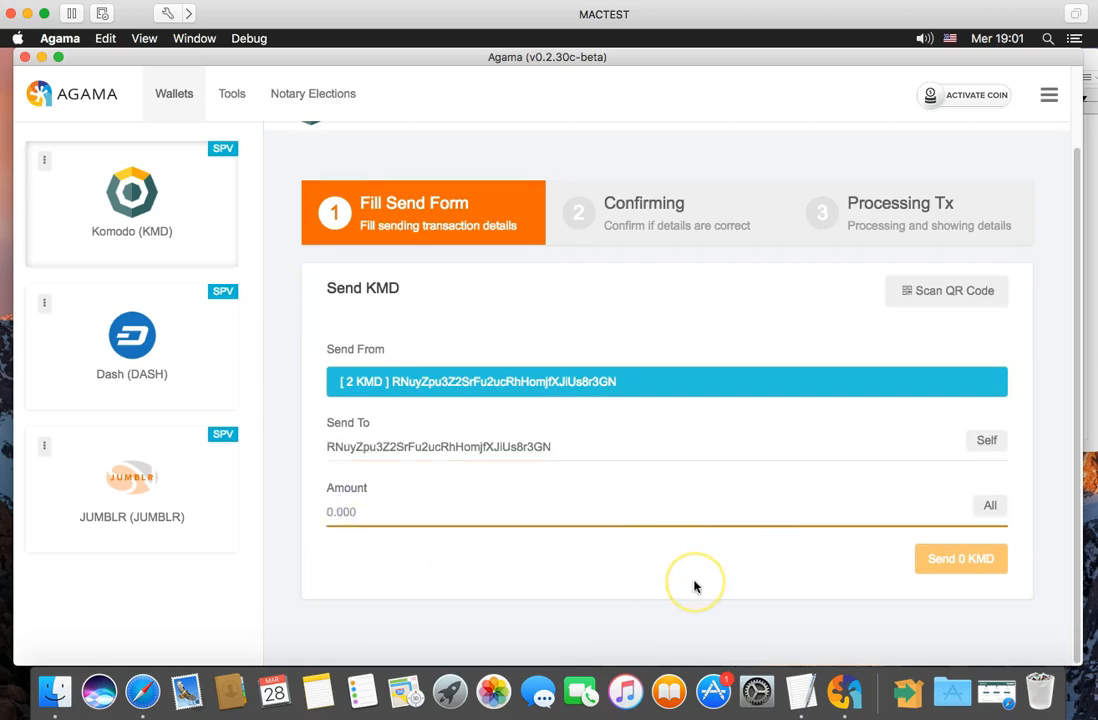
{"action": "type", "text": "1.9"}
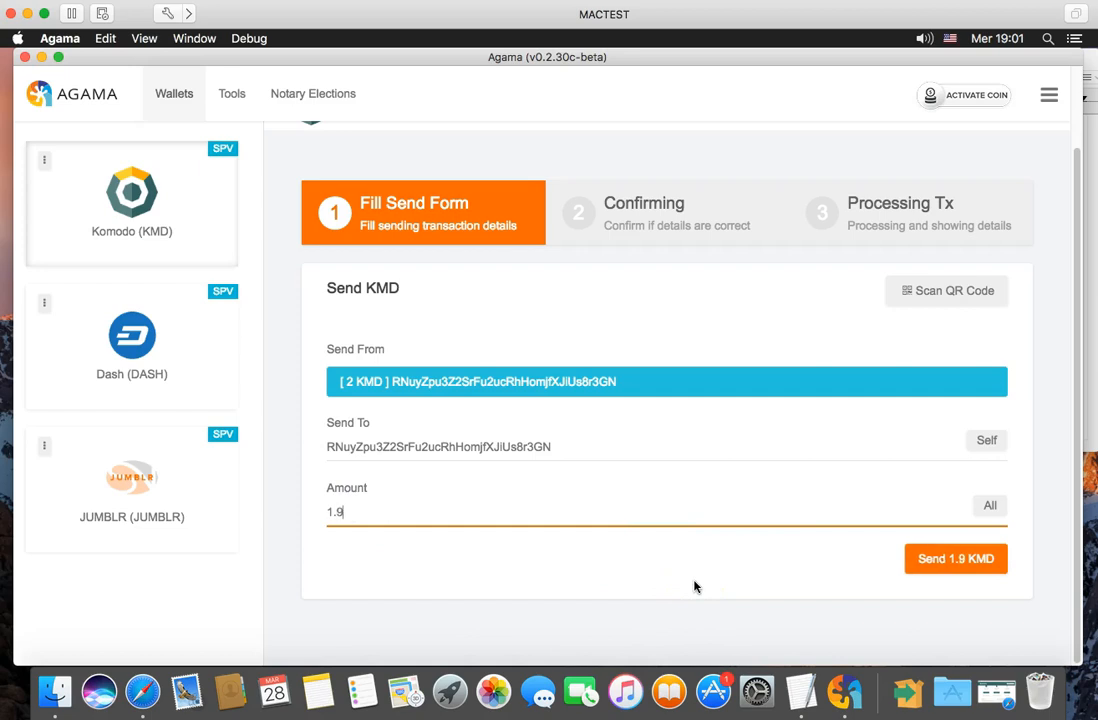
Submit and confirm the 1.9 KMD transfer, and open a blank send form for another transaction.
{"action": "left_click", "coordinate": [978, 559]}
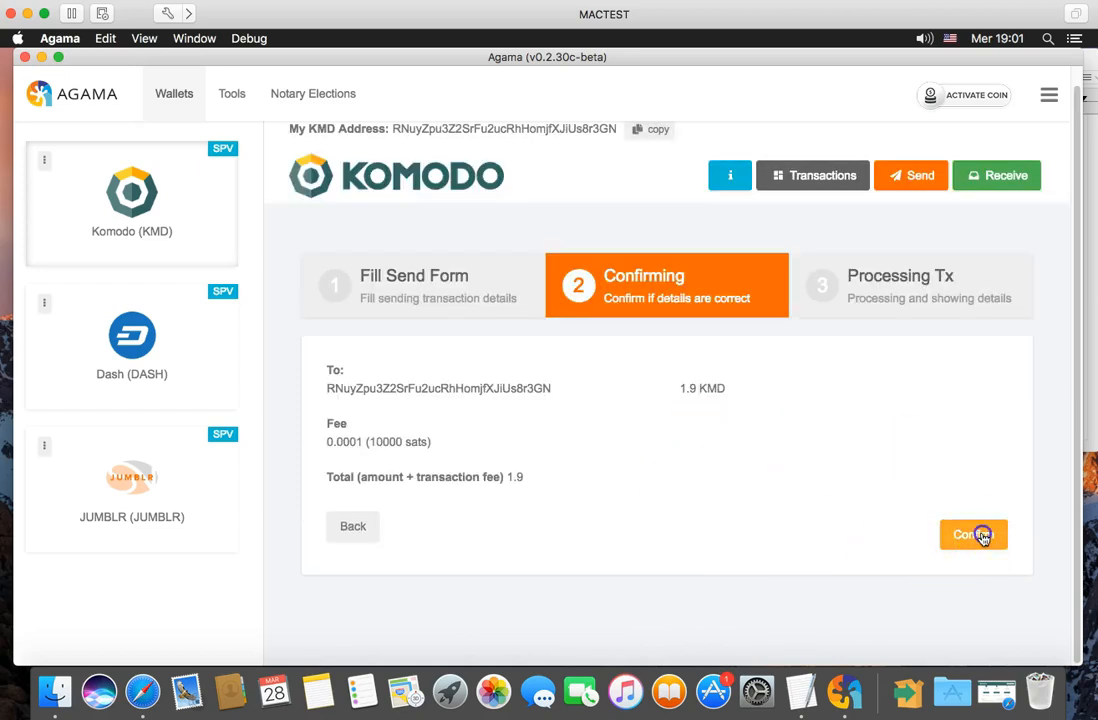
{"action": "left_click", "coordinate": [981, 536]}
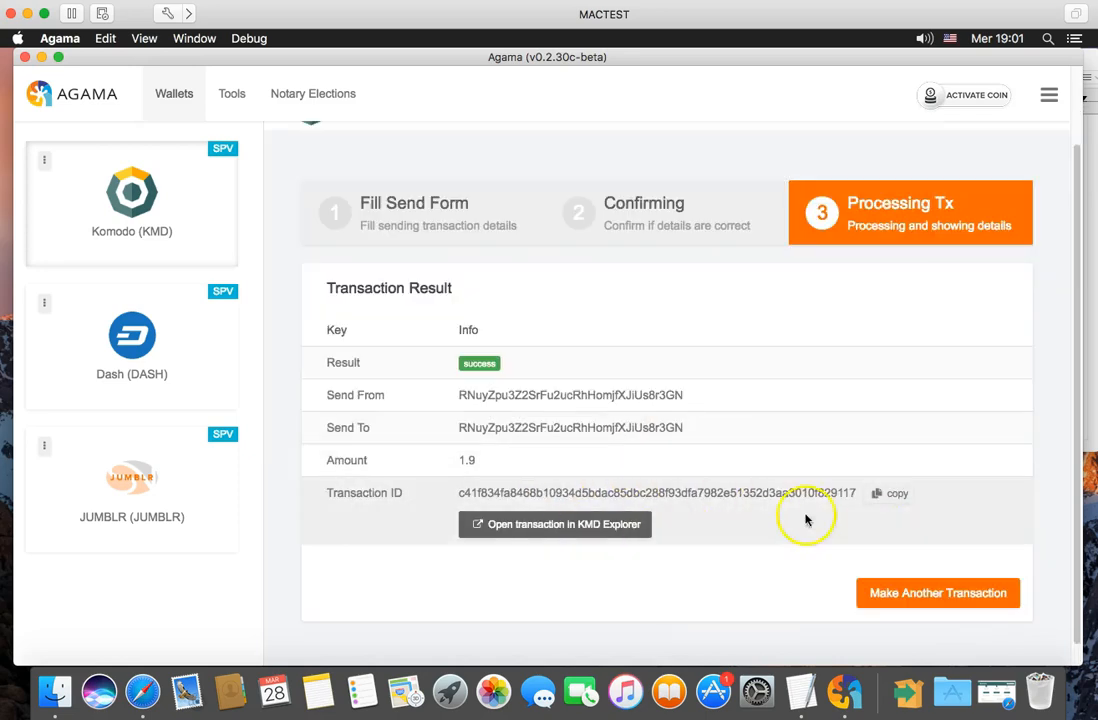
{"action": "double_click", "coordinate": [663, 497]}
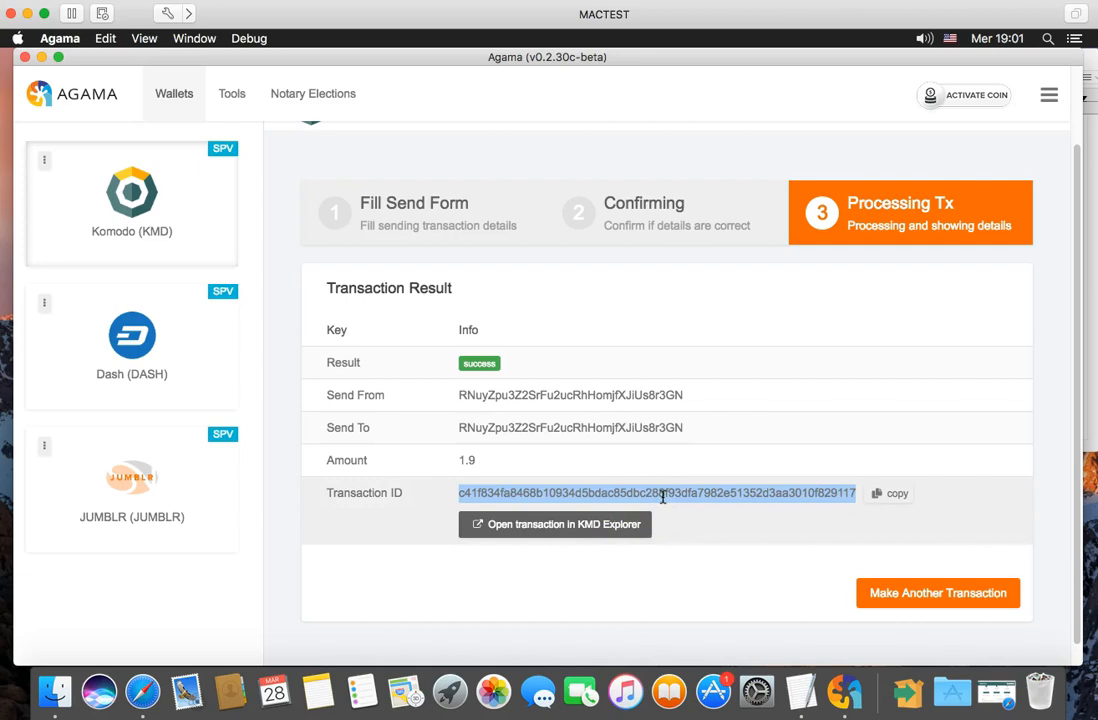
{"action": "left_click", "coordinate": [952, 596]}
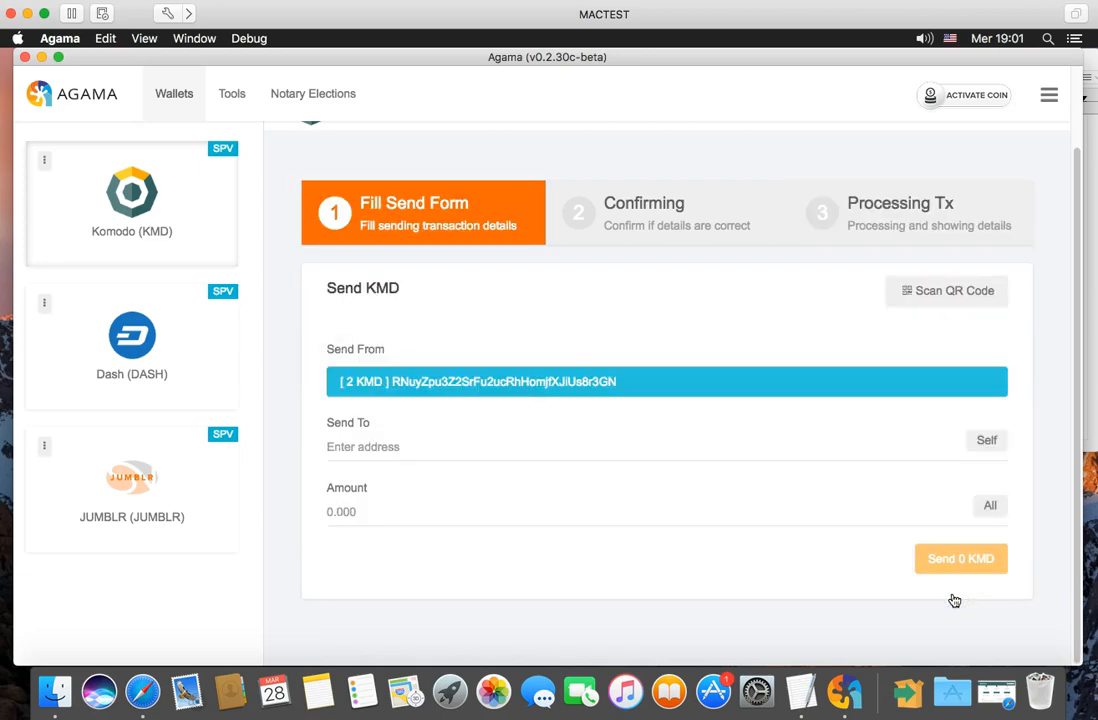